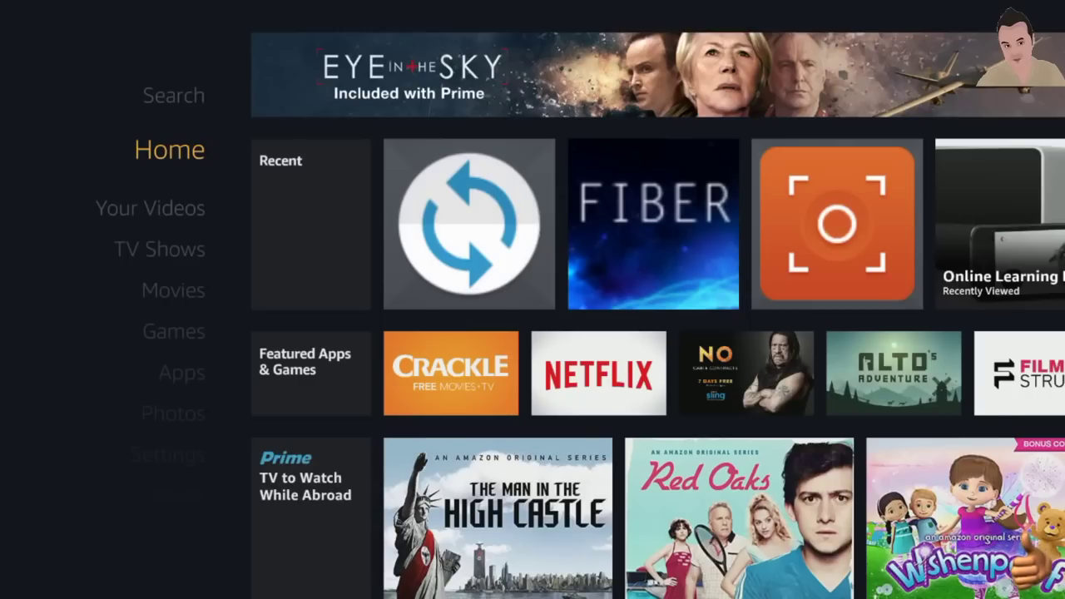
key("Up")
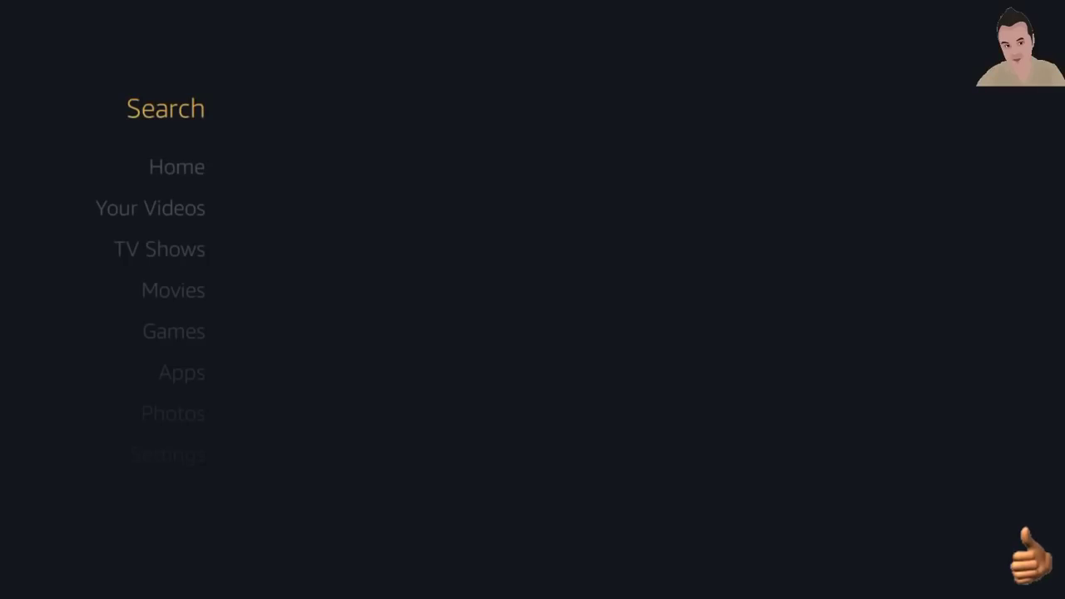
key("Return")
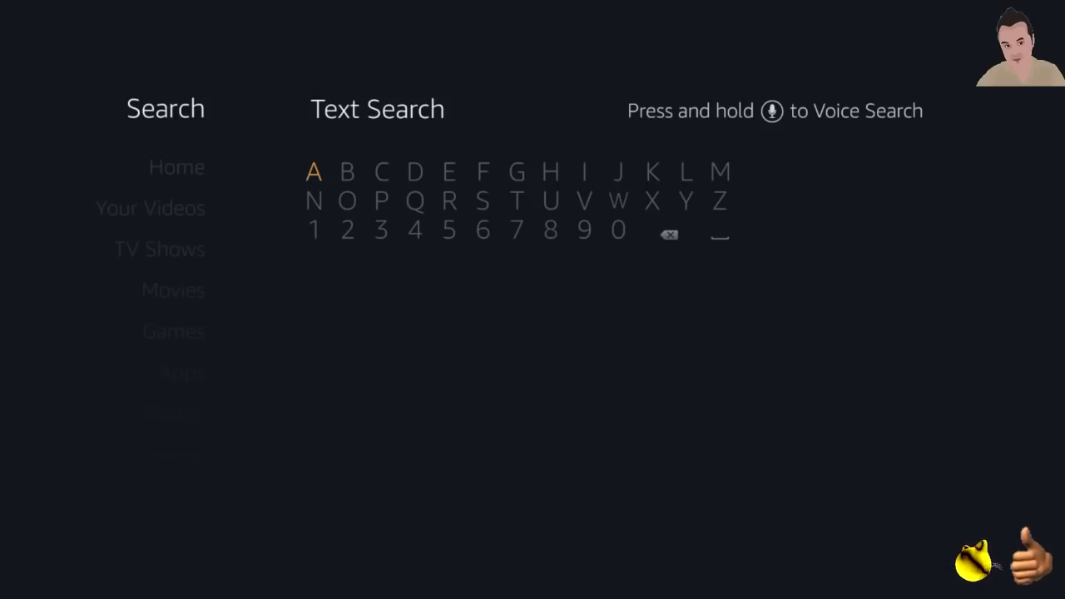
key("Left")
key("Down")
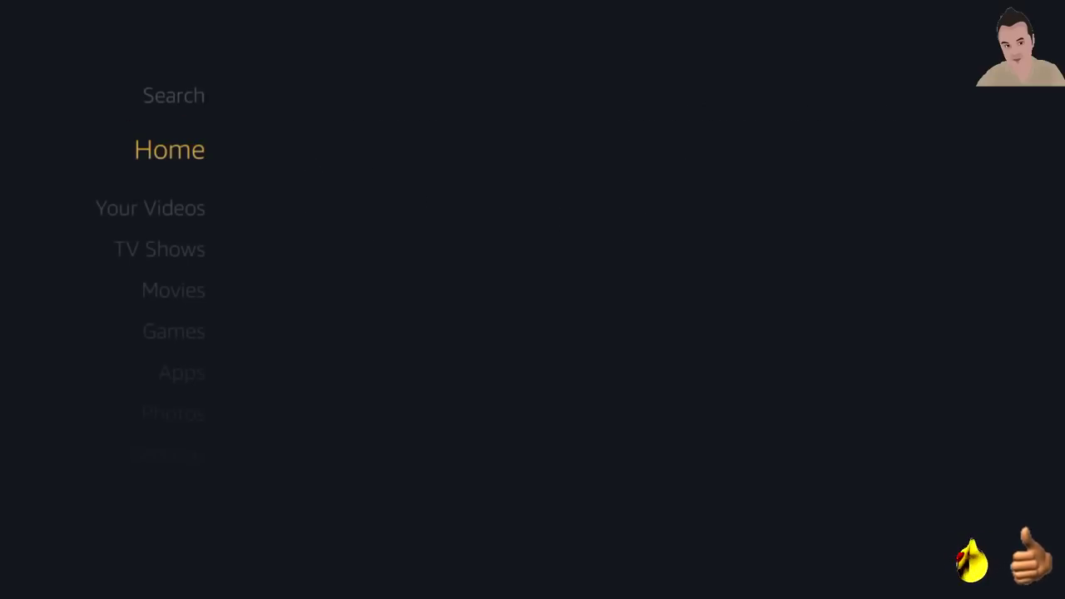
Go to the Settings section of the main menu and enter its list of categories.
key("Down")
key("Down")
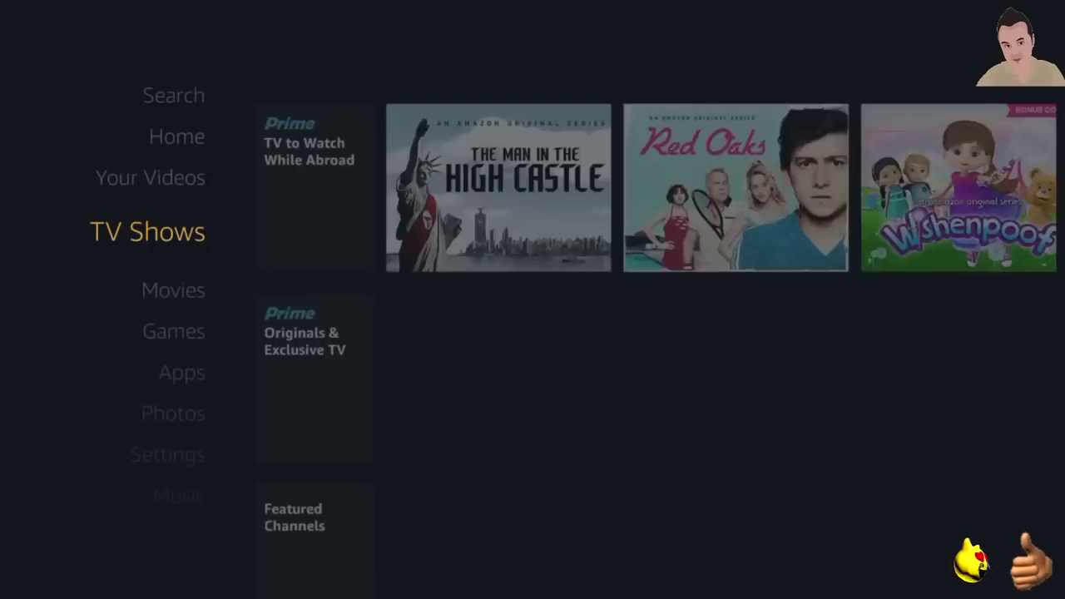
key("Down")
key("Down")
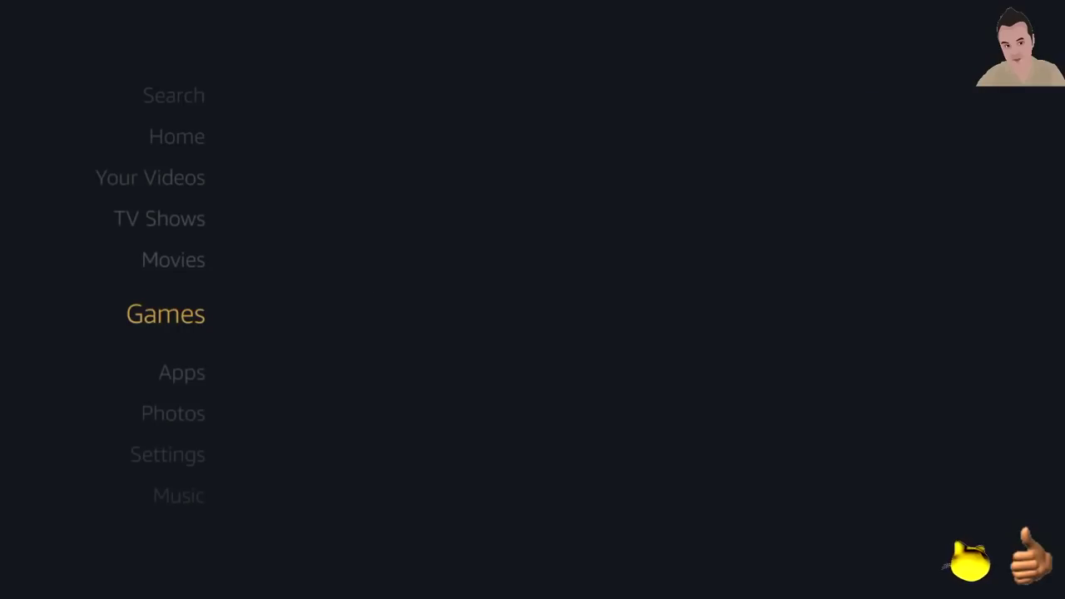
key("Down")
key("Down")
key("Down")
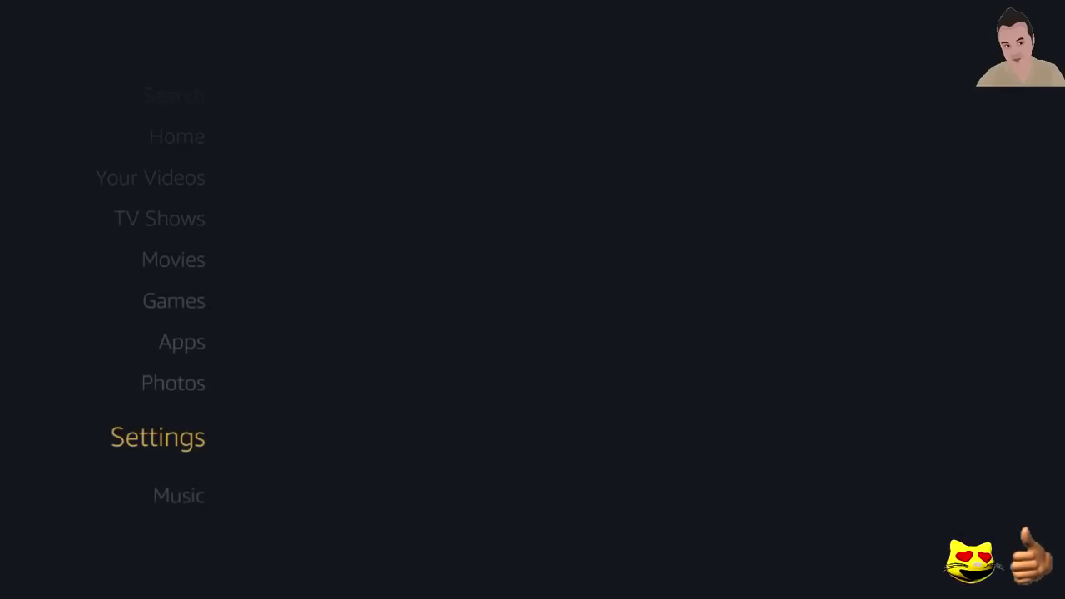
key("Right")
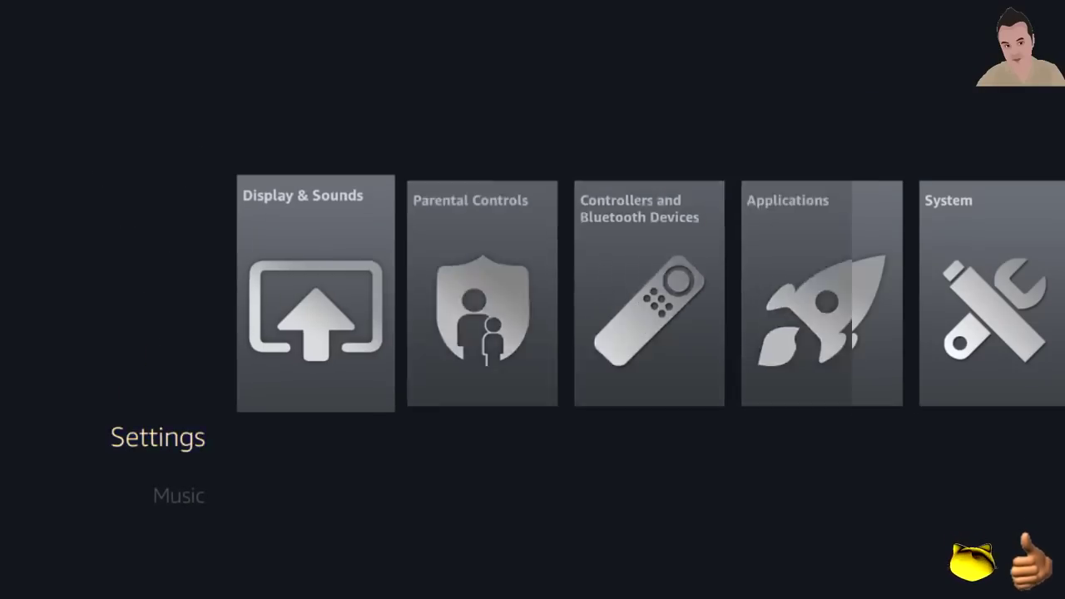
Open the System category in Settings.
key("Right")
key("Right")
key("Right")
key("Right")
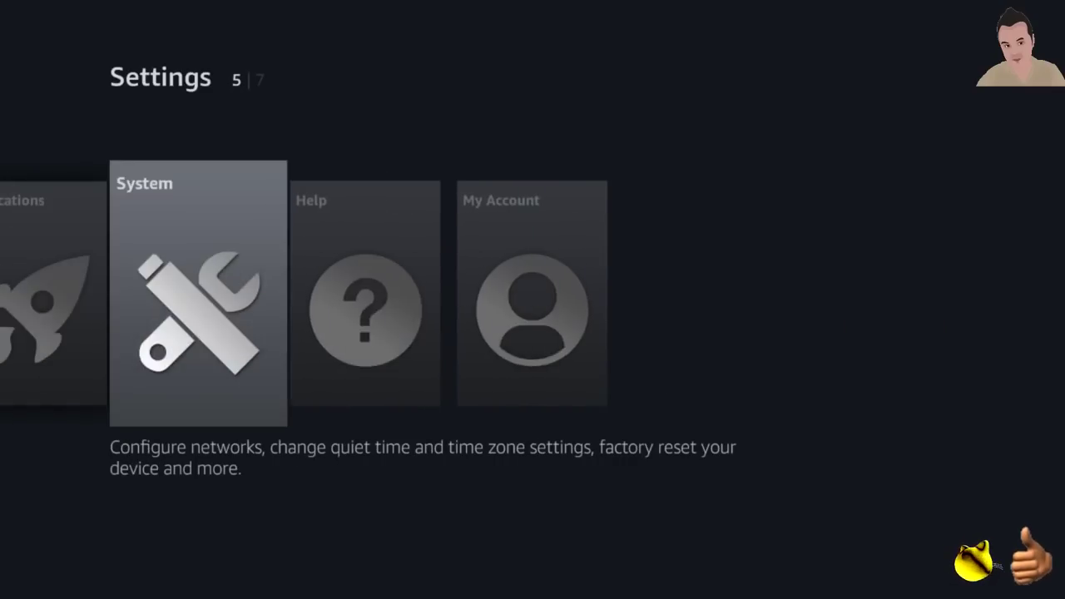
key("Return")
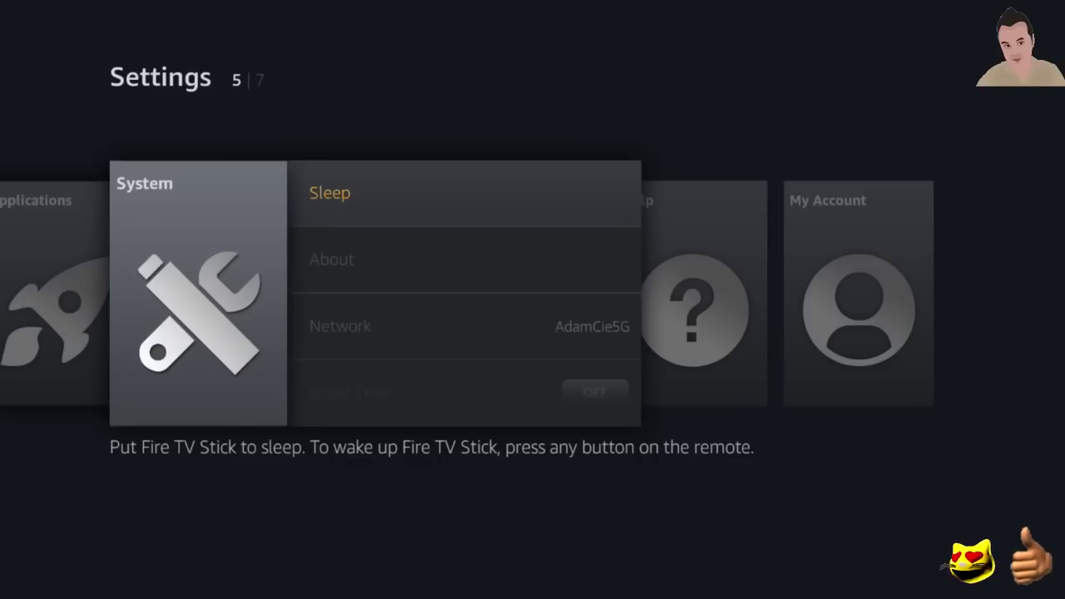
Check the ADB debugging and Apps from Unknown Sources settings in the system's Developer Options.
key("Down")
key("Down")
key("Down")
key("Down")
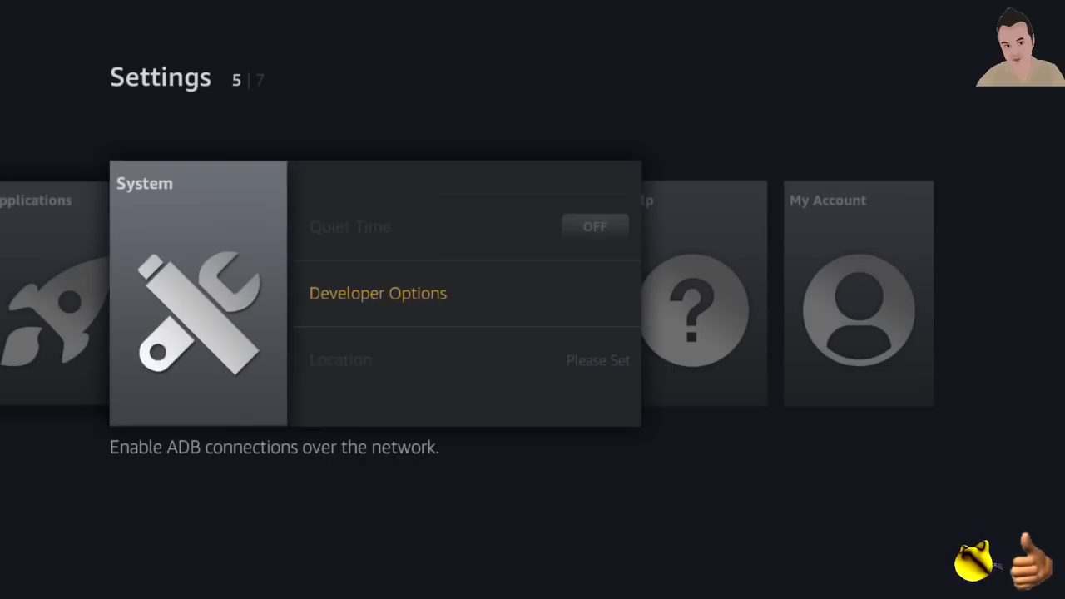
key("Return")
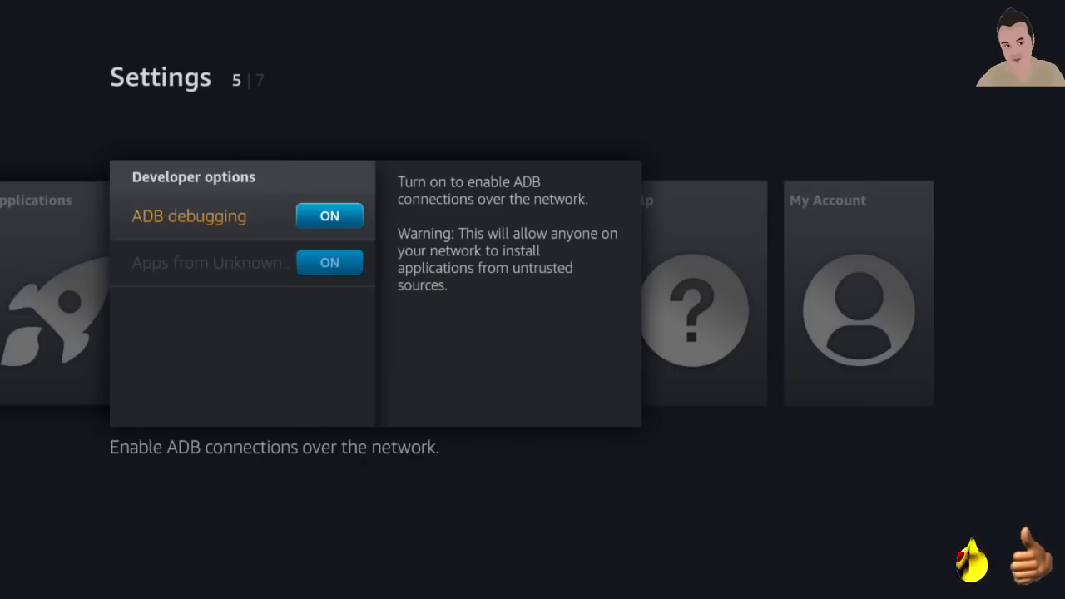
key("Down")
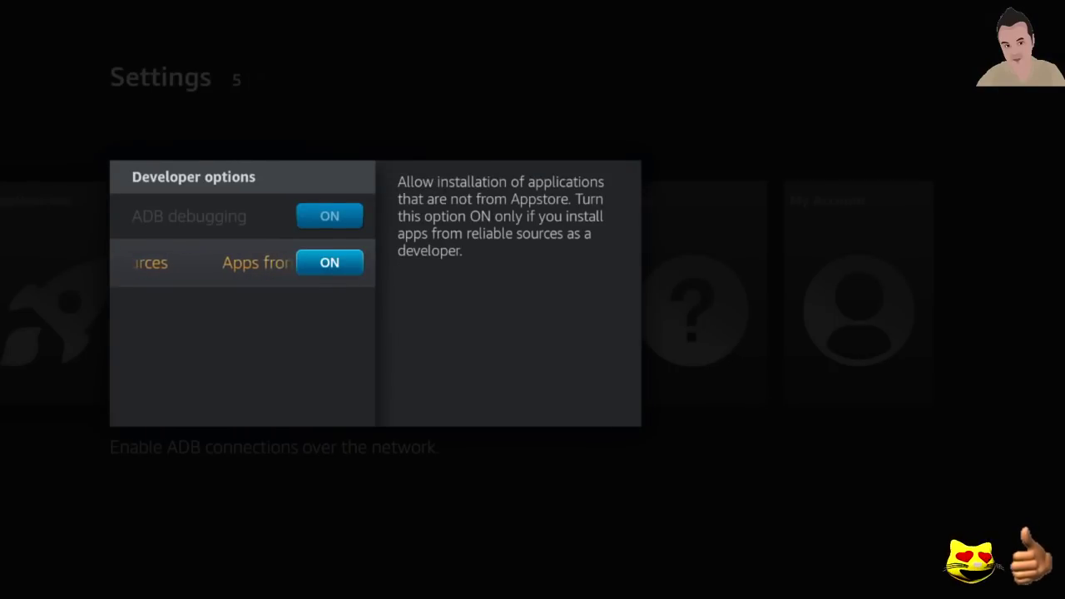
key("Escape")
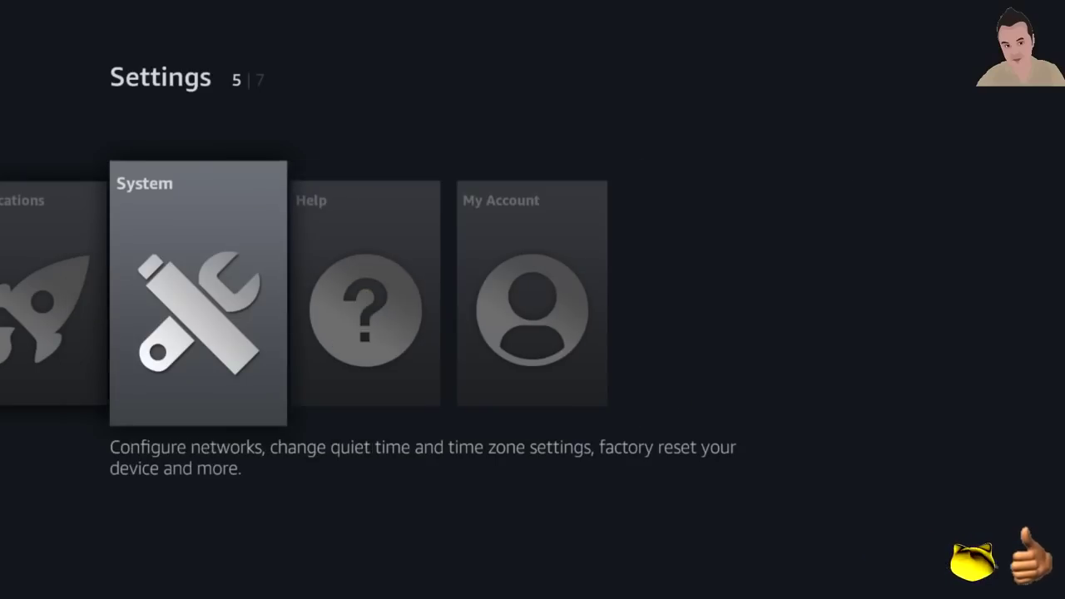
Leave Settings and open the text search from the main menu.
key("Escape")
key("Up")
key("Up")
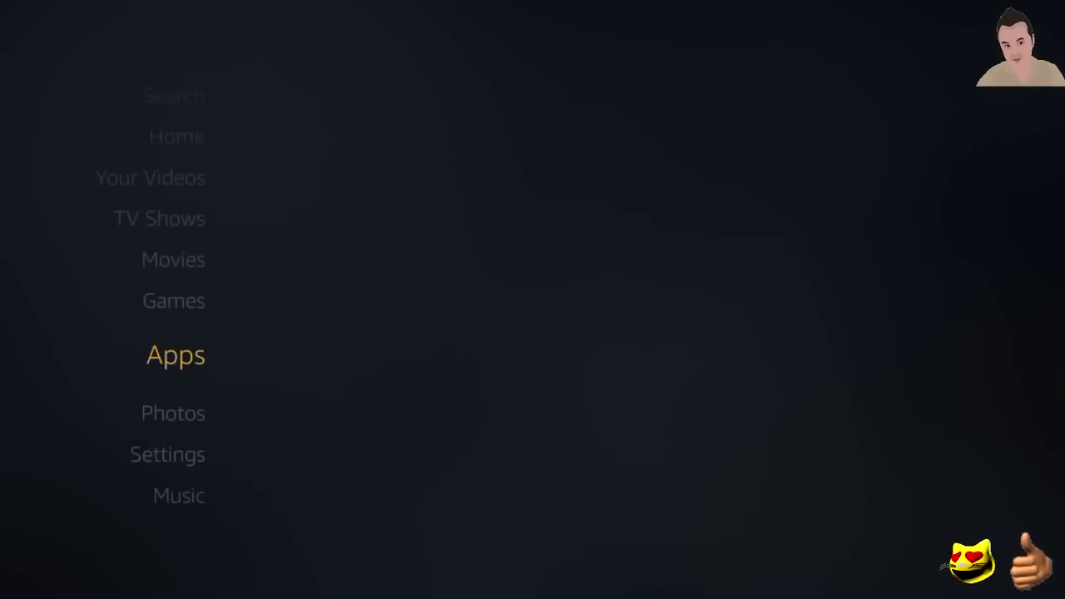
key("Up")
key("Up")
key("Up")
key("Up")
key("Up")
key("Up")
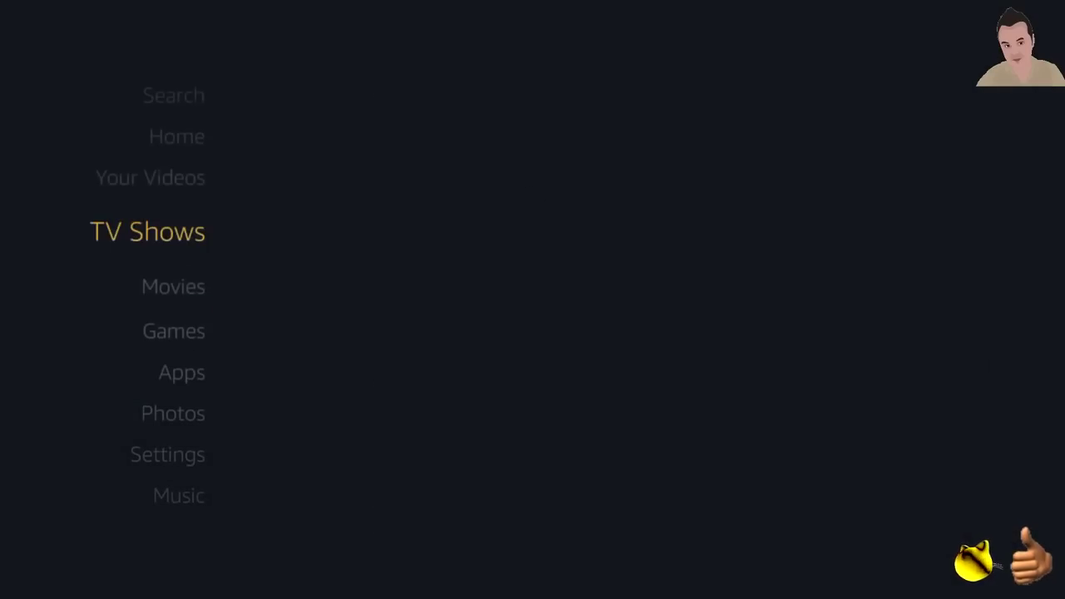
key("Right")
key("Right")
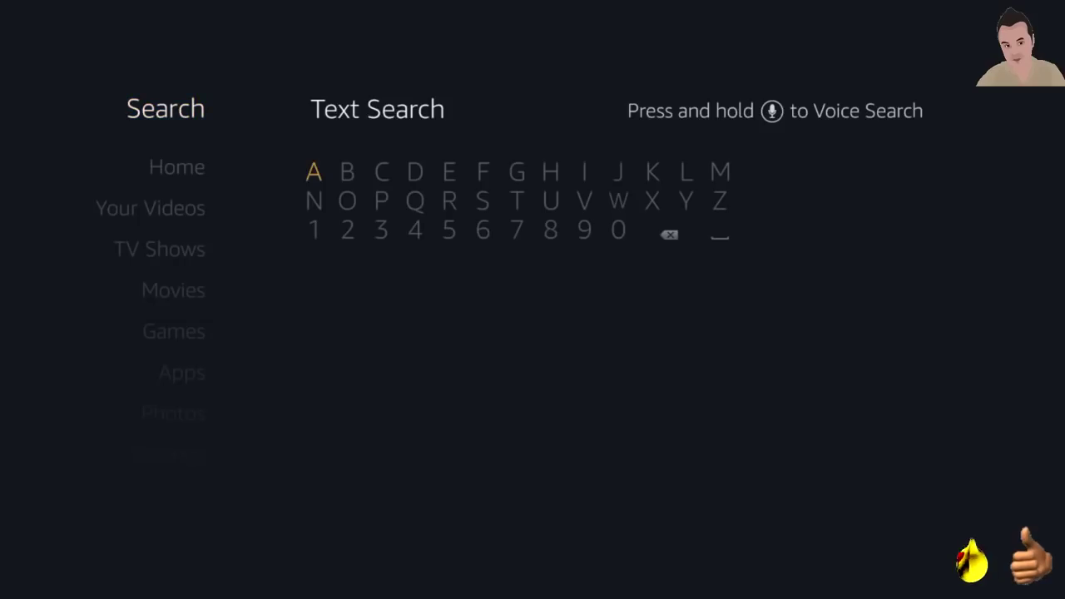
key("Left")
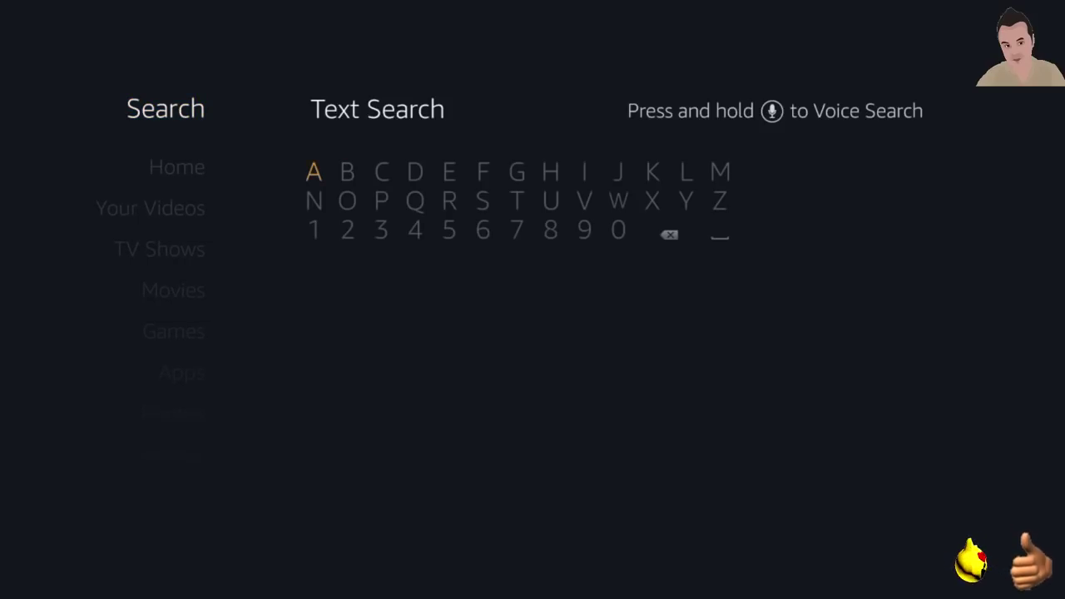
Enter "Do" as the start of the text search term.
key("Right")
key("Right")
key("Right")
key("Return")
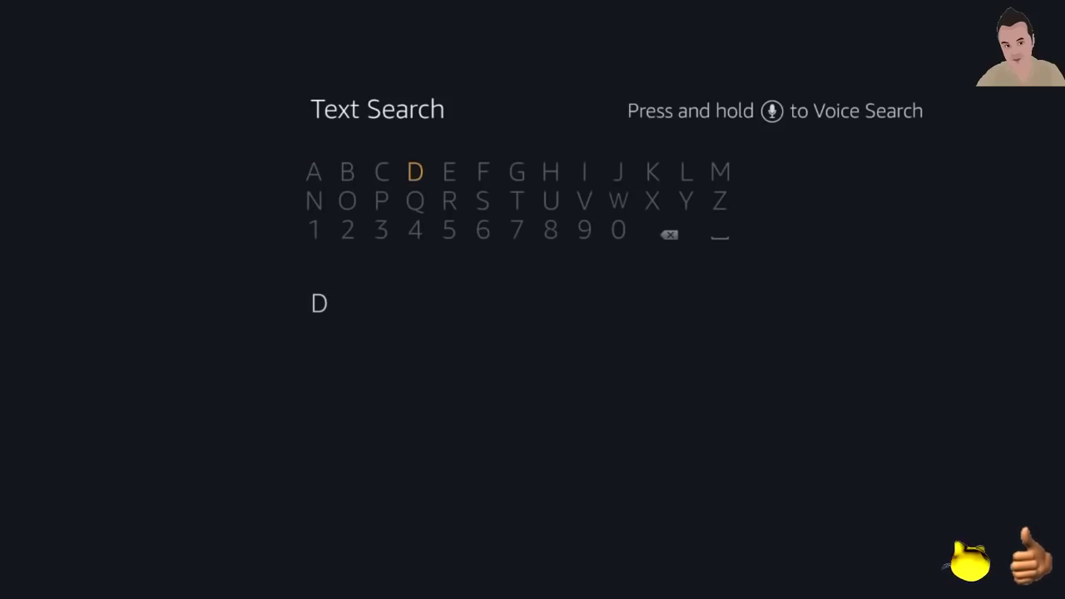
key("Right")
key("Right")
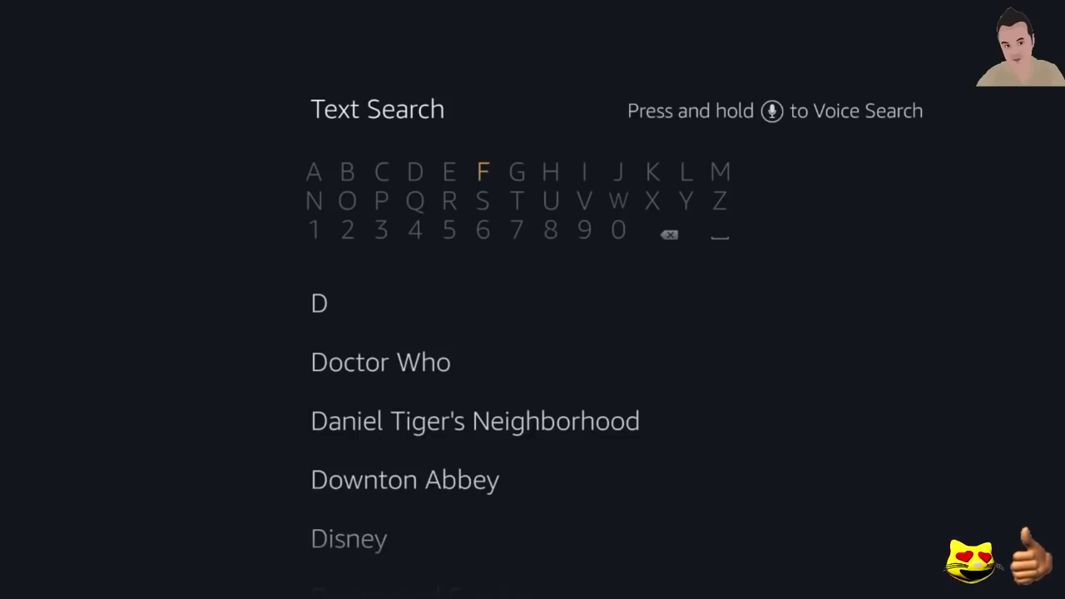
key("Right")
key("Right")
key("Down")
key("Left")
key("Left")
key("Left")
key("Left")
key("Left")
key("Left")
key("Return")
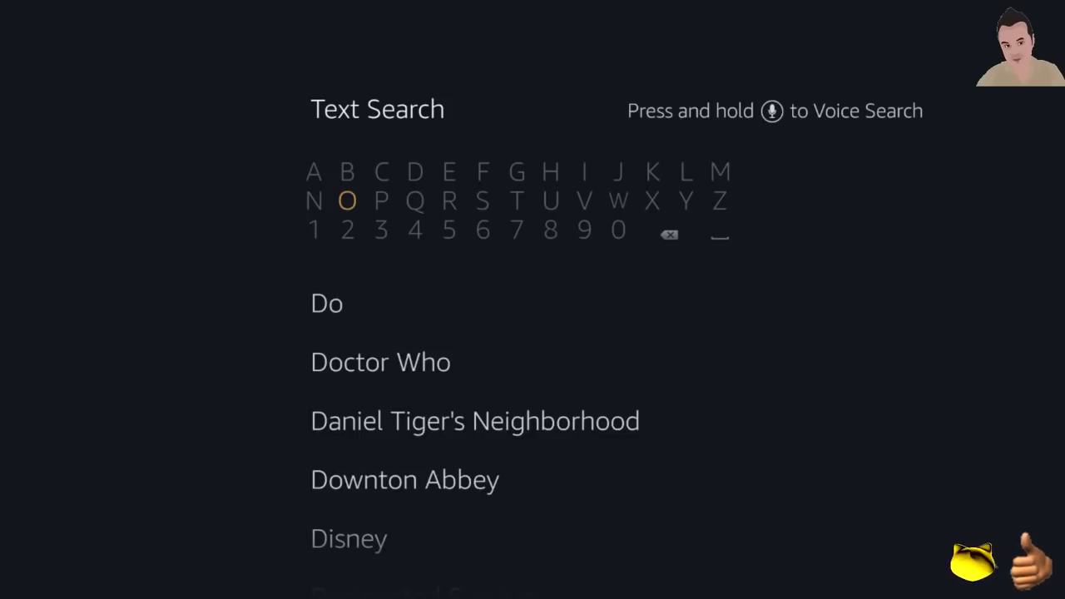
Extend the search term to "Down" by adding the letters W and N.
key("Right")
key("Right")
key("Right")
key("Right")
key("Right")
key("Right")
key("Right")
key("Right")
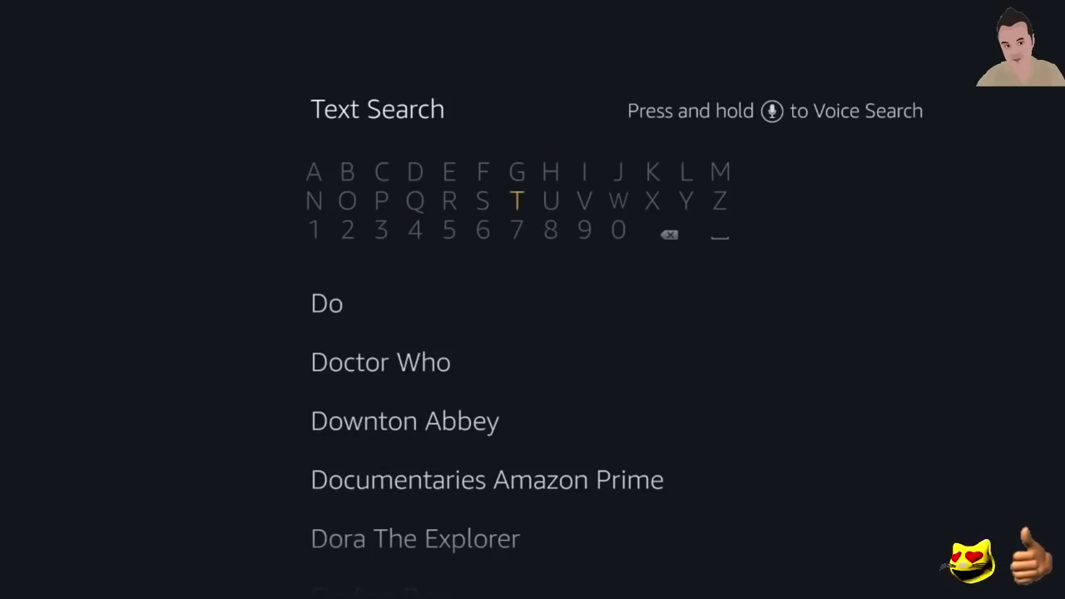
key("Return")
key("Left")
key("Left")
key("Left")
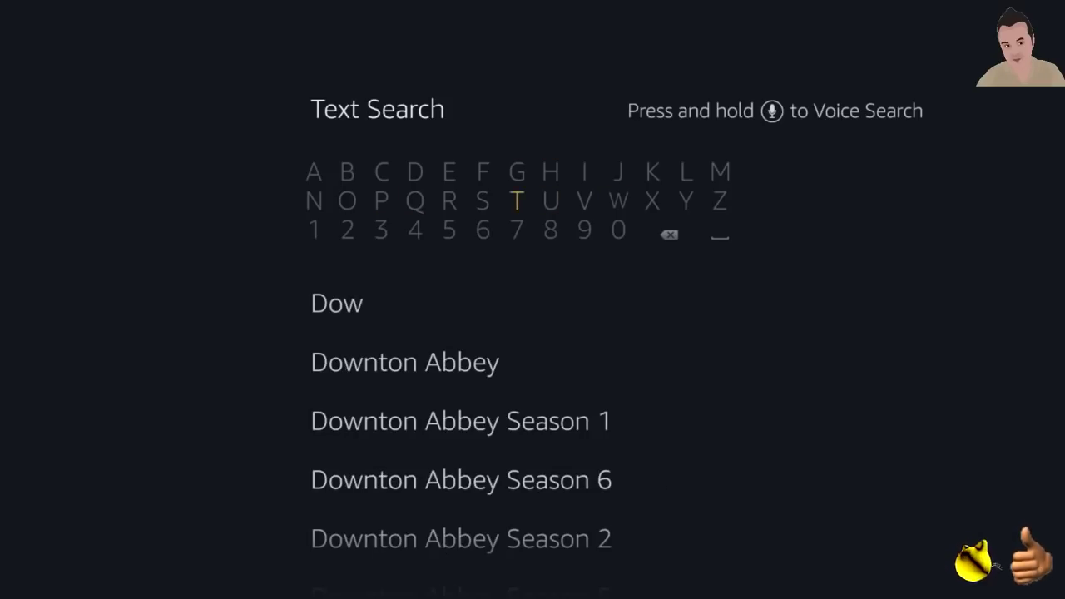
key("Up")
key("Right")
key("Right")
key("Right")
key("Right")
key("Down")
key("Left")
key("Left")
key("Left")
key("Left")
key("Left")
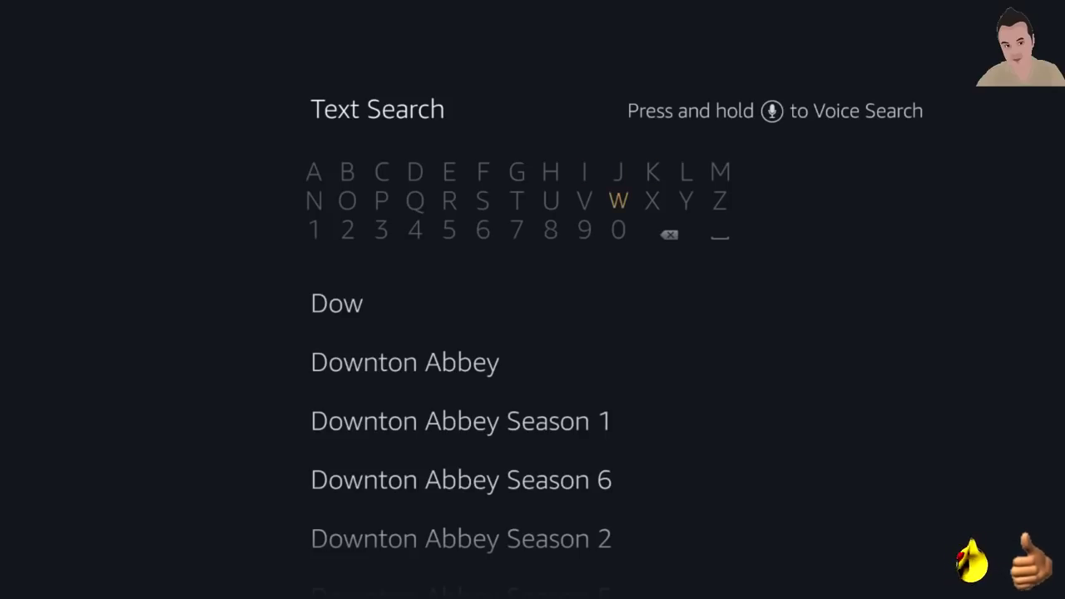
key("Left")
key("Left")
key("Left")
key("Left")
key("Left")
key("Return")
Extend the search term to "Downlo" by adding the letters L and O.
key("Right")
key("Right")
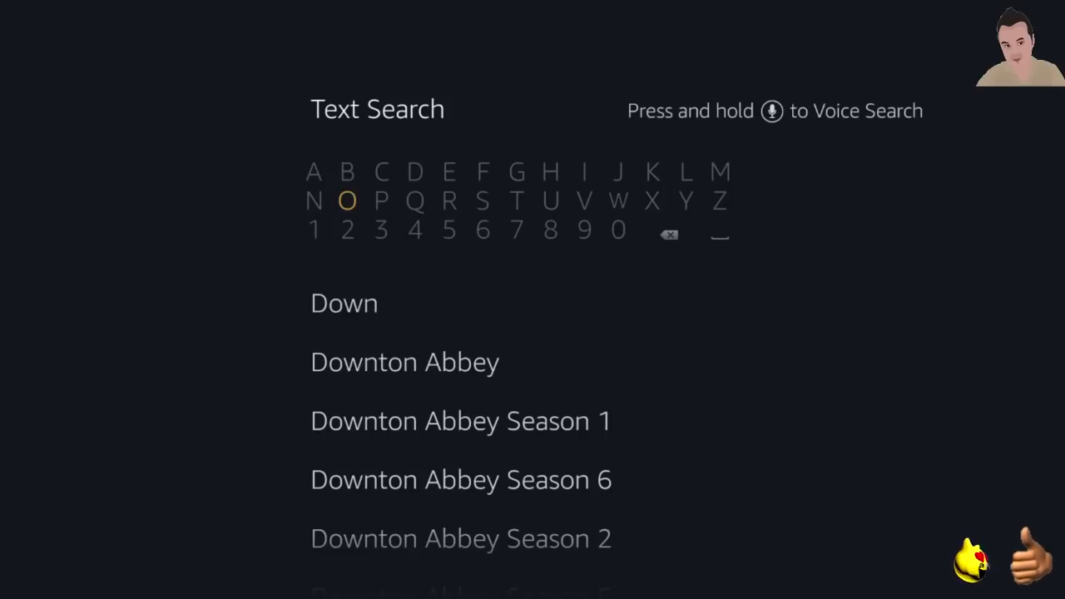
key("Right")
key("Right")
key("Right")
key("Right")
key("Right")
key("Right")
key("Right")
key("Right")
key("Right")
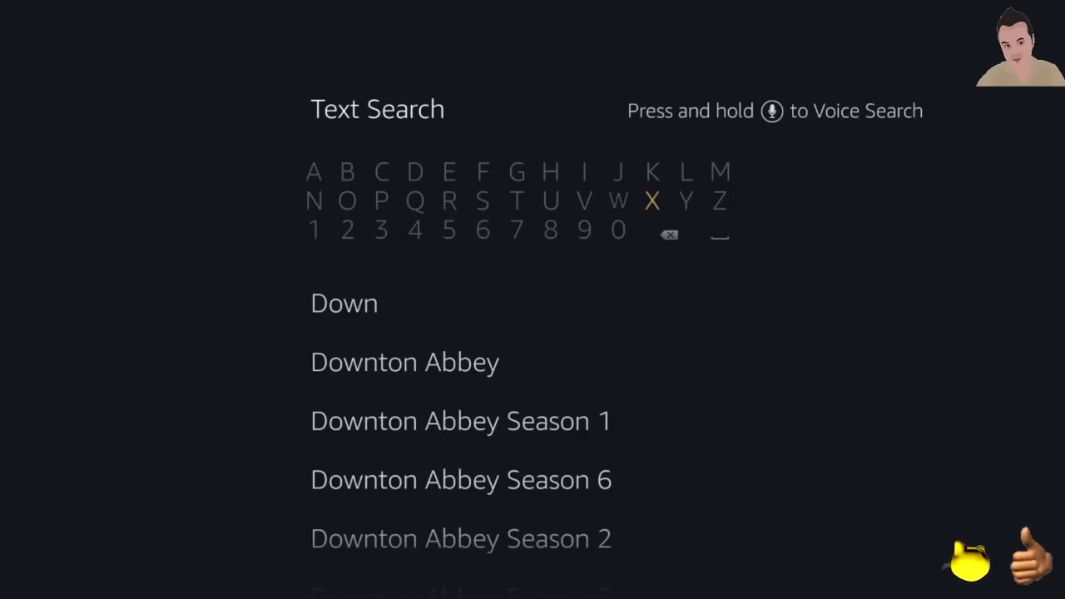
key("Up")
key("Return")
key("Left")
key("Left")
key("Left")
key("Left")
key("Left")
key("Left")
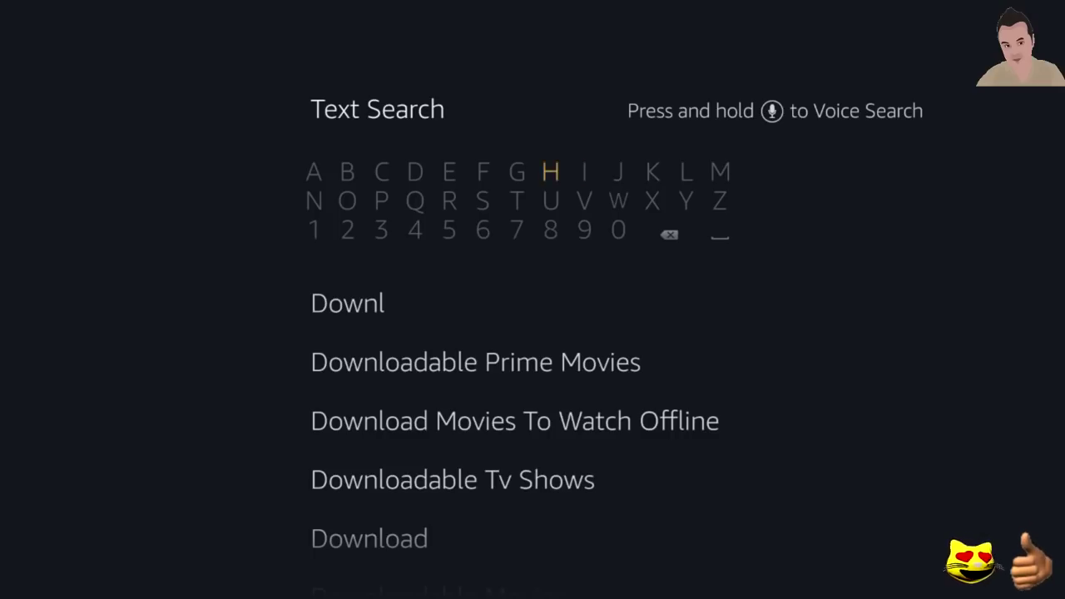
key("Left")
key("Left")
key("Left")
key("Left")
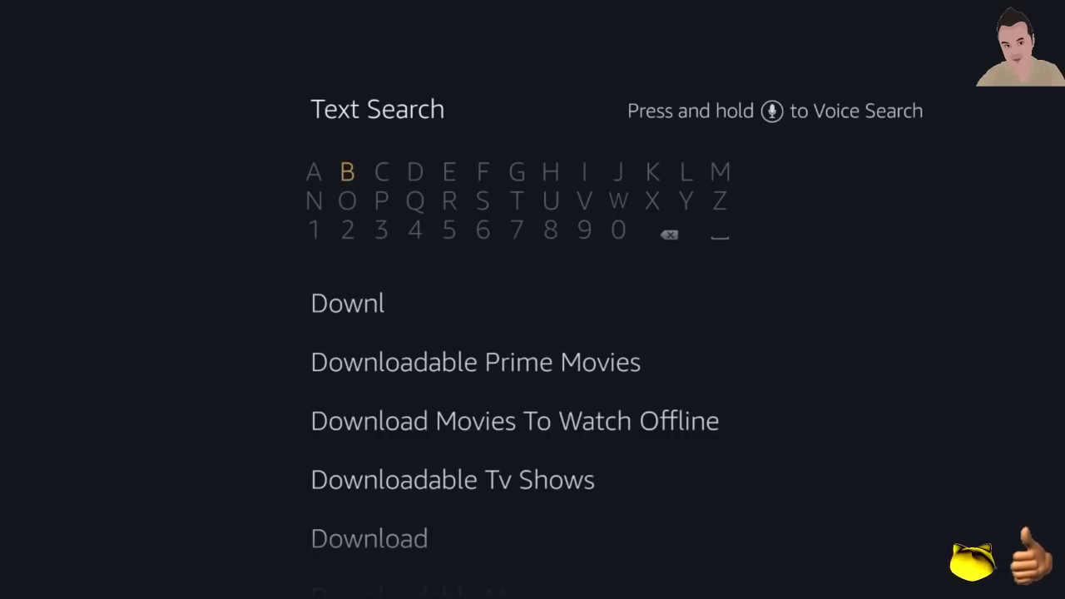
key("Down")
key("Return")
Complete the search term as "Downloader" and run the search.
key("Up")
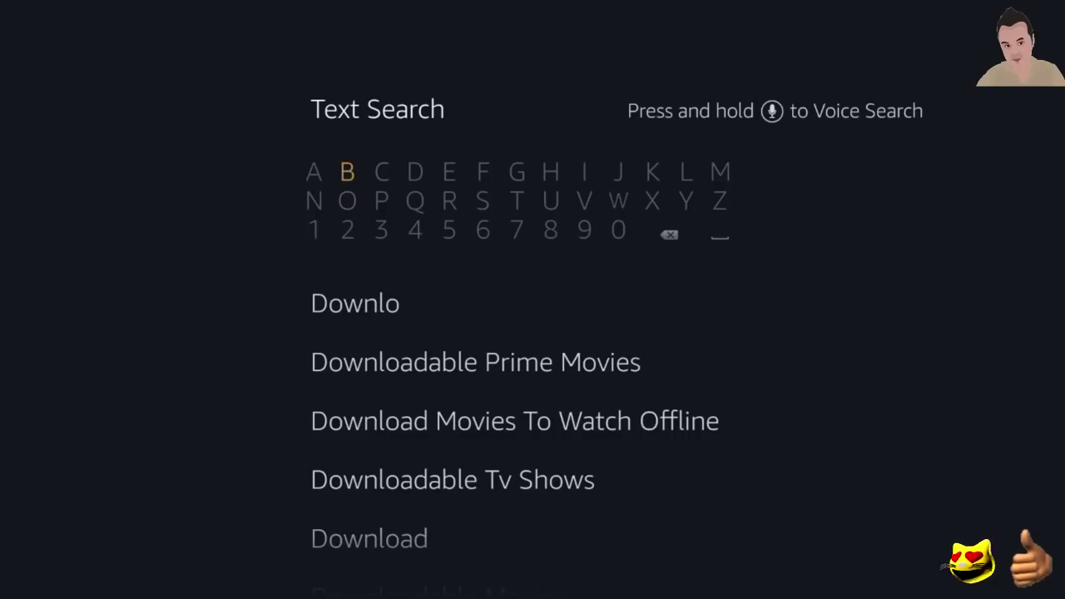
key("Left")
key("Return")
key("Down")
key("Right")
key("Right")
key("Right")
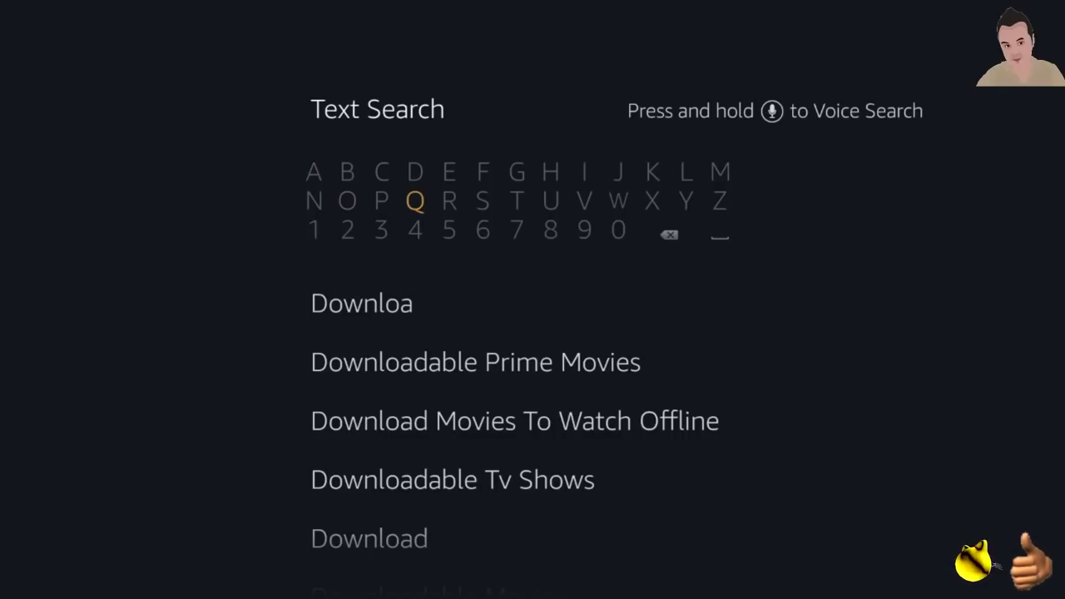
key("Up")
key("Return")
key("Right")
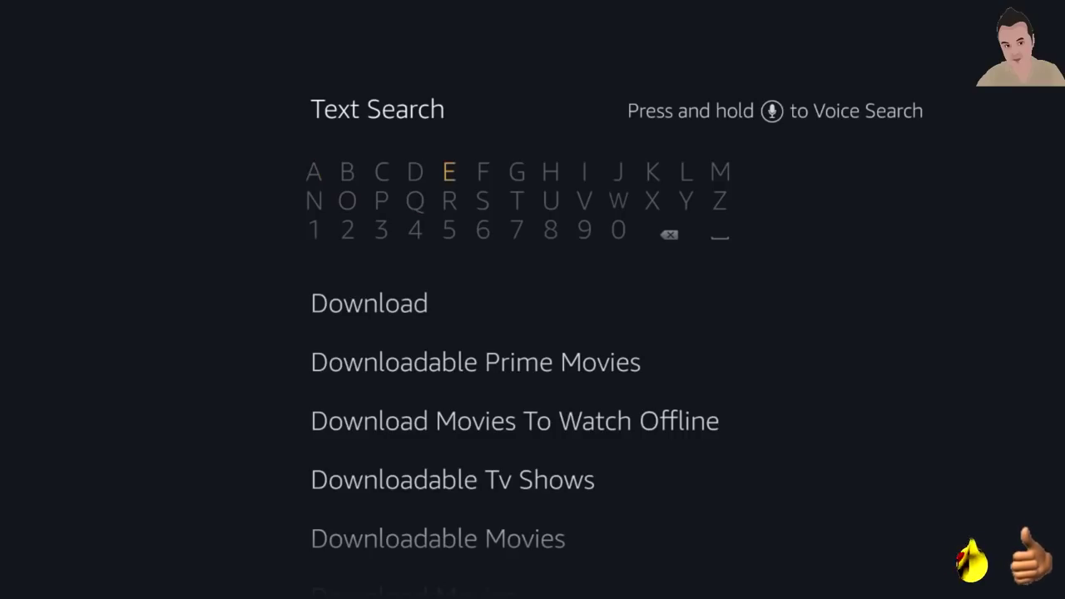
key("Return")
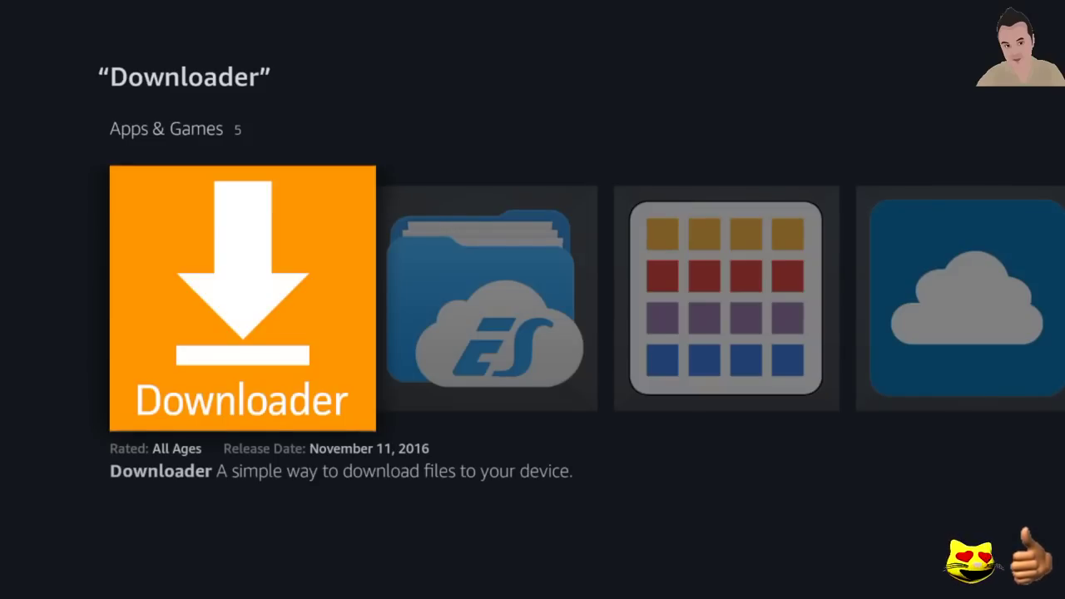
Open the Downloader app's page from the search results and download the app.
key("Return")
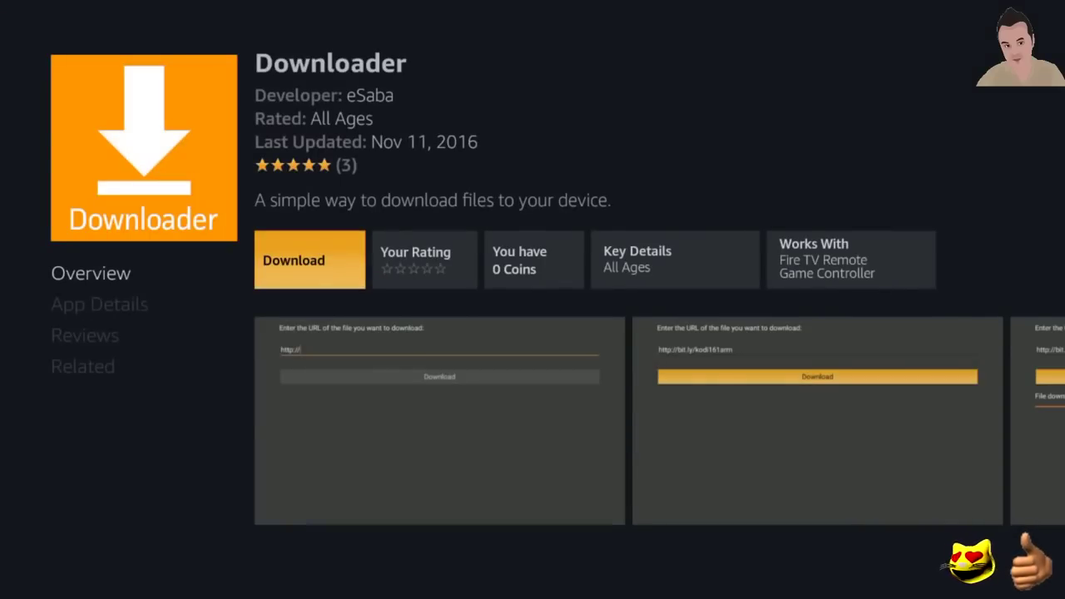
key("Return")
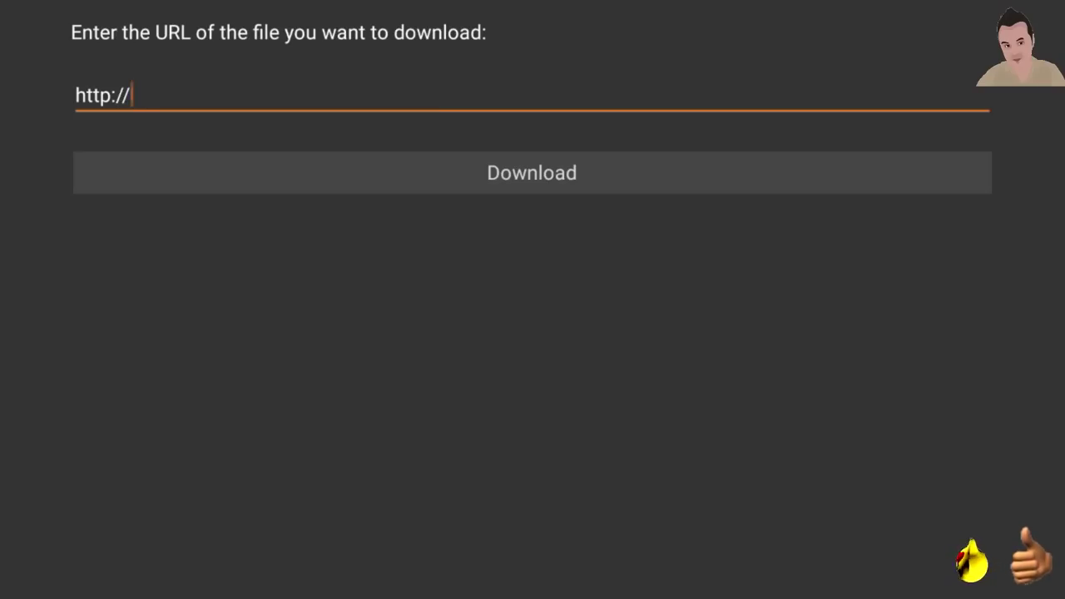
key("Return")
key("Down")
key("Right")
key("Right")
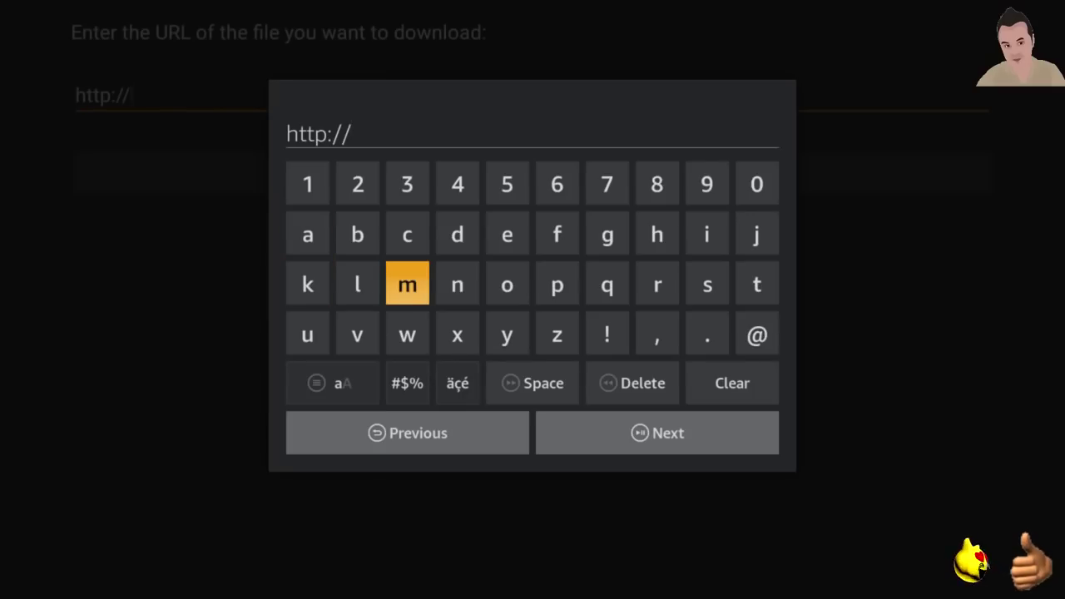
key("Right")
key("Right")
key("Return")
key("Down")
key("Left")
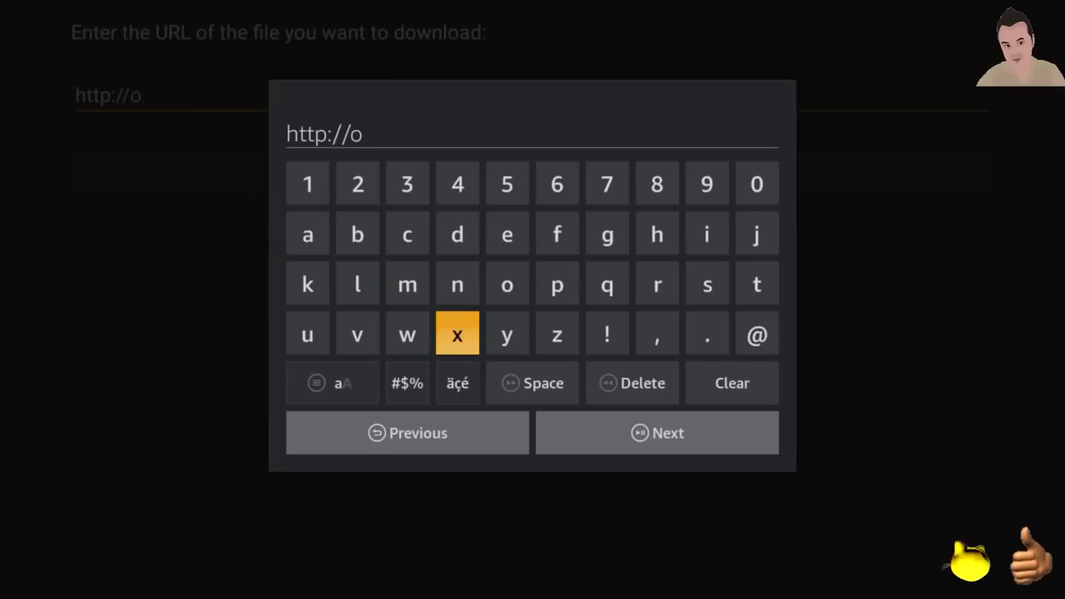
key("Left")
key("Left")
key("Return")
key("Up")
key("Up")
key("Right")
key("Right")
key("Right")
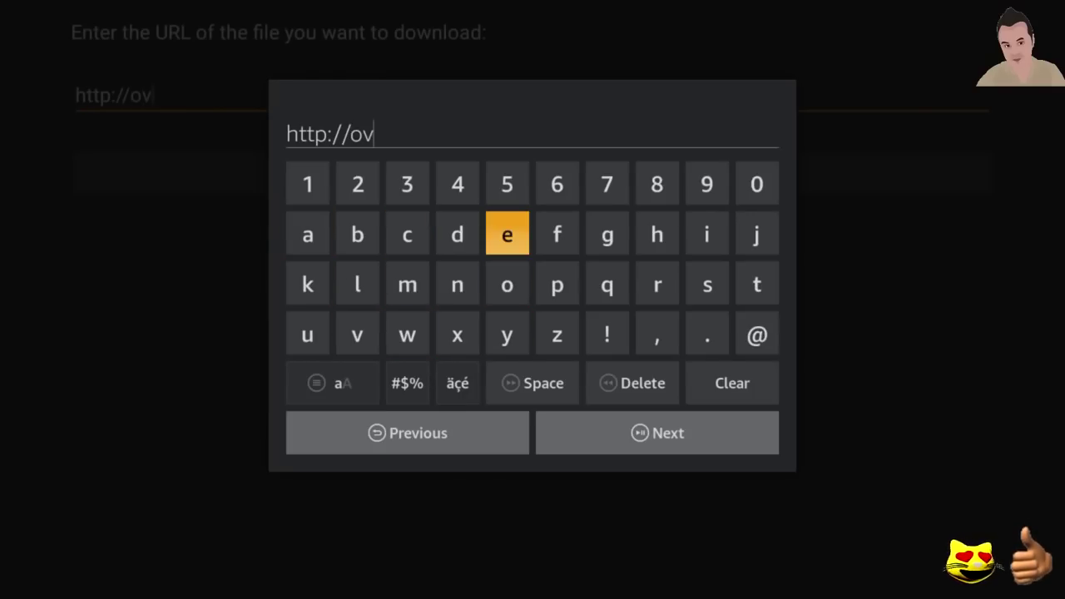
key("Return")
key("Right")
key("Right")
key("Down")
key("Down")
key("Right")
key("Up")
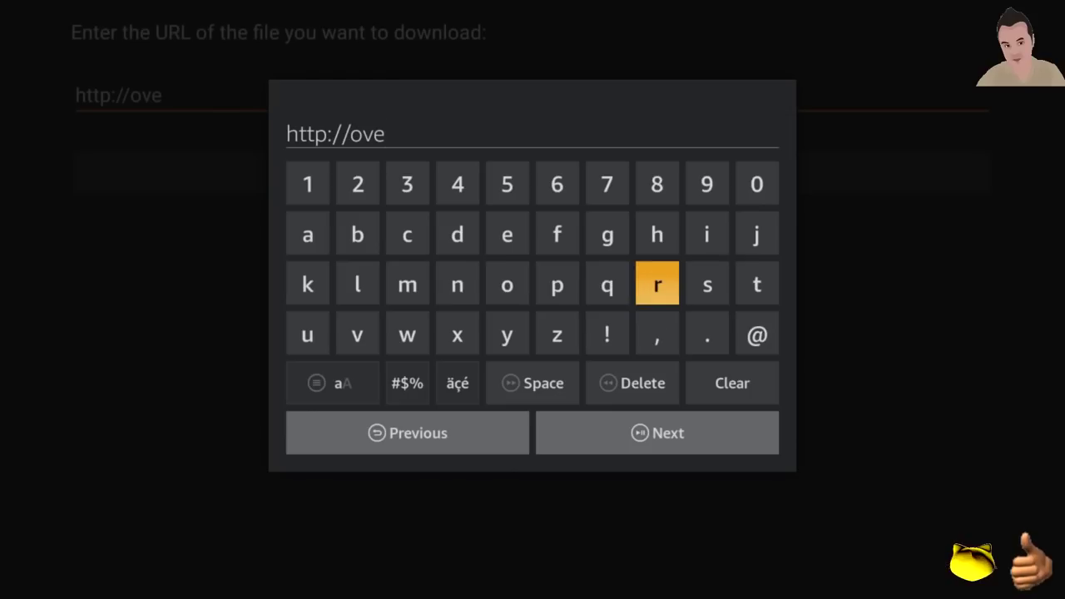
key("Return")
key("Left")
key("Left")
key("Left")
key("Left")
key("Up")
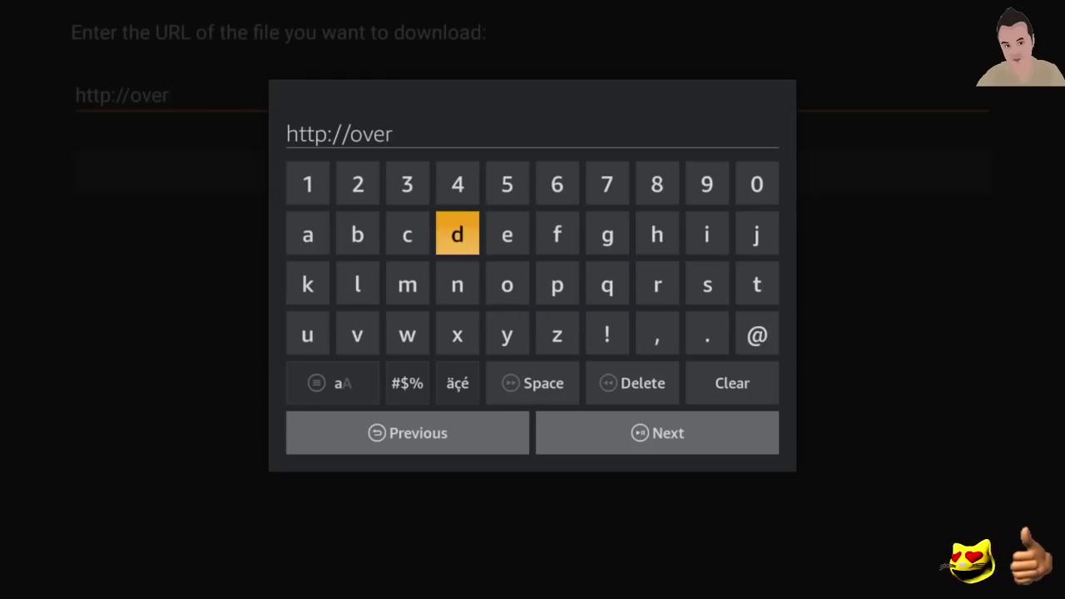
key("Return")
key("Down")
key("Right")
key("Return")
key("Right")
key("Right")
key("Right")
key("Right")
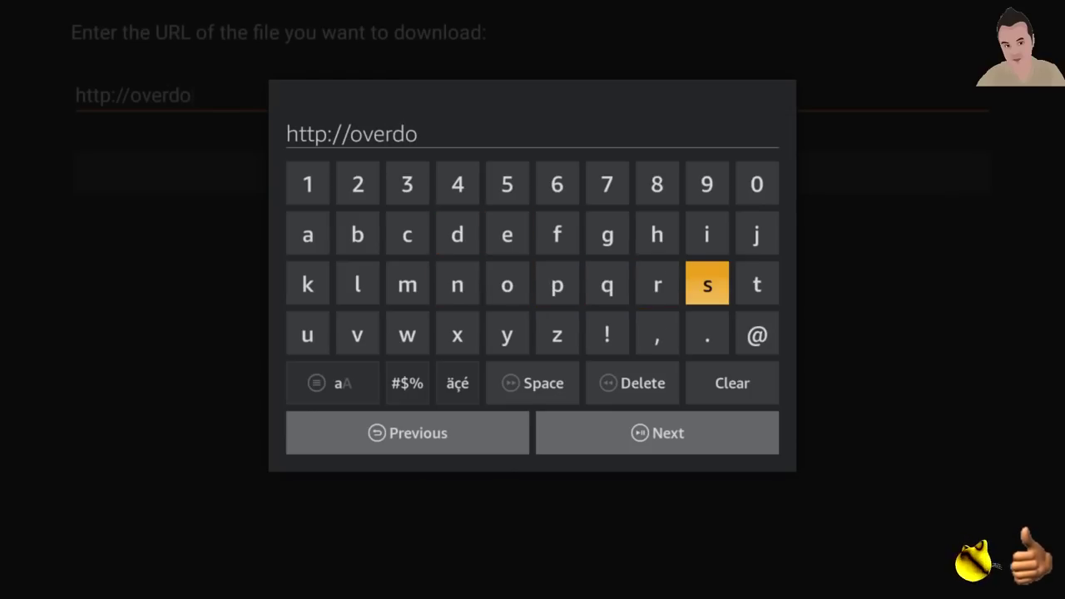
key("Return")
key("Up")
key("Left")
key("Left")
key("Left")
key("Left")
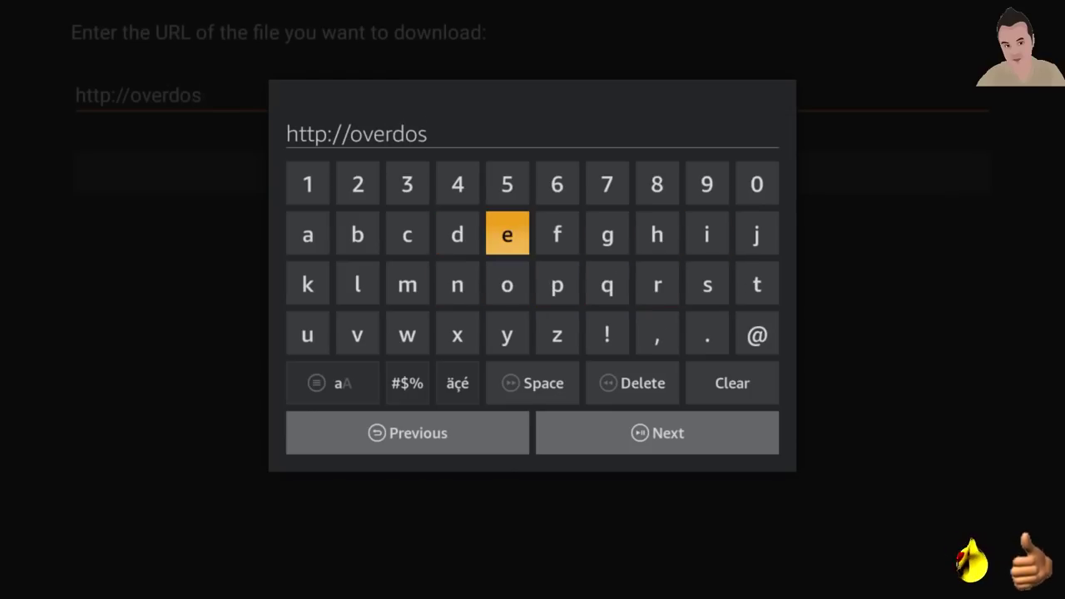
key("Return")
Add a period after "overdose" in the download URL.
key("Down")
key("Down")
key("Right")
key("Right")
key("Right")
key("Right")
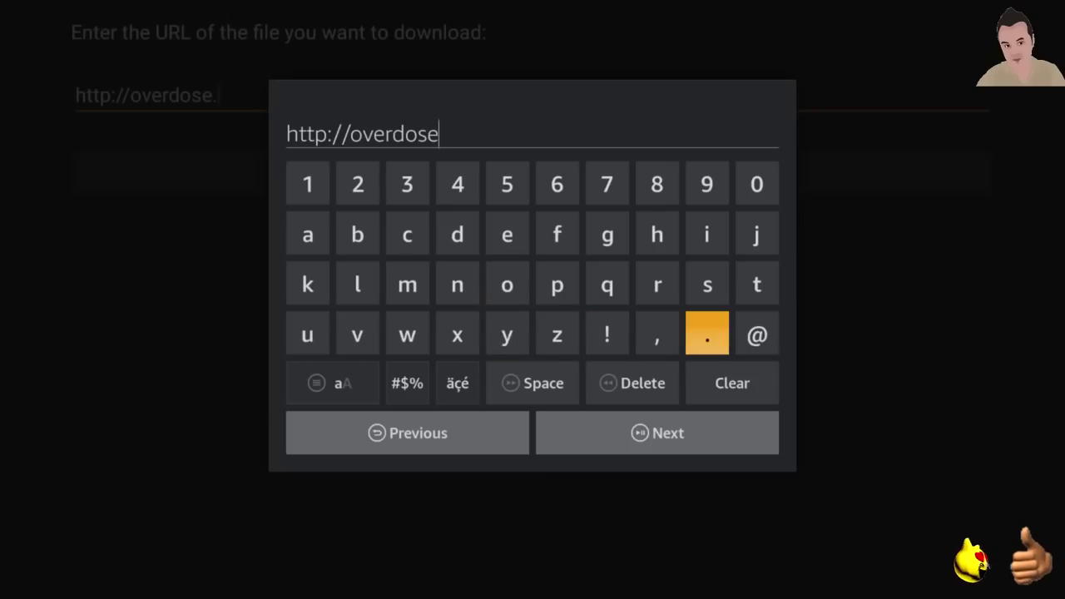
key("Return")
key("Up")
key("Left")
key("Left")
key("Left")
key("Right")
key("Right")
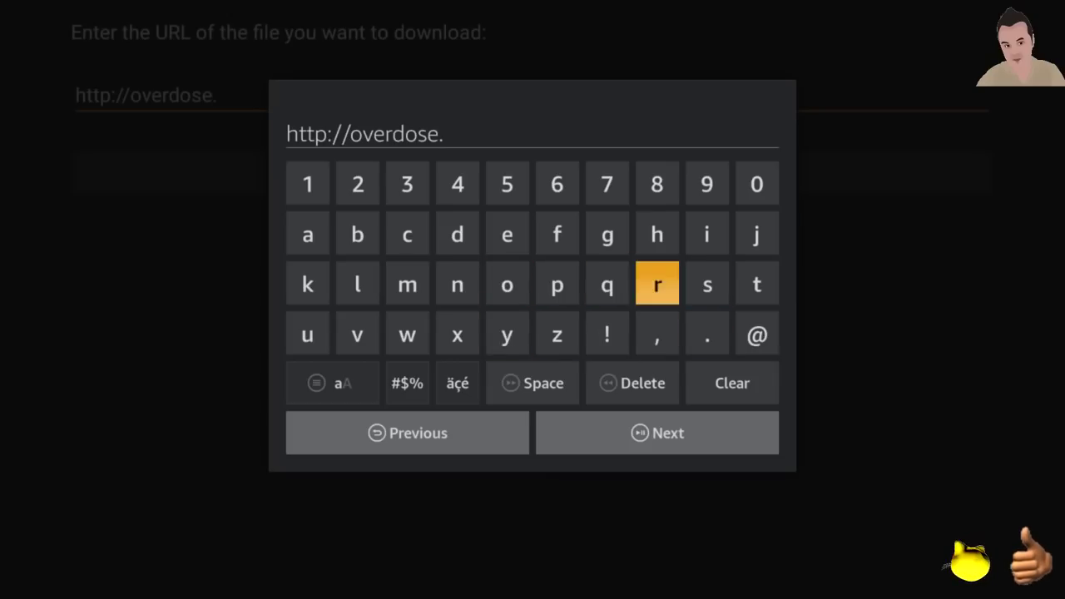
key("Right")
key("Return")
key("Left")
key("Return")
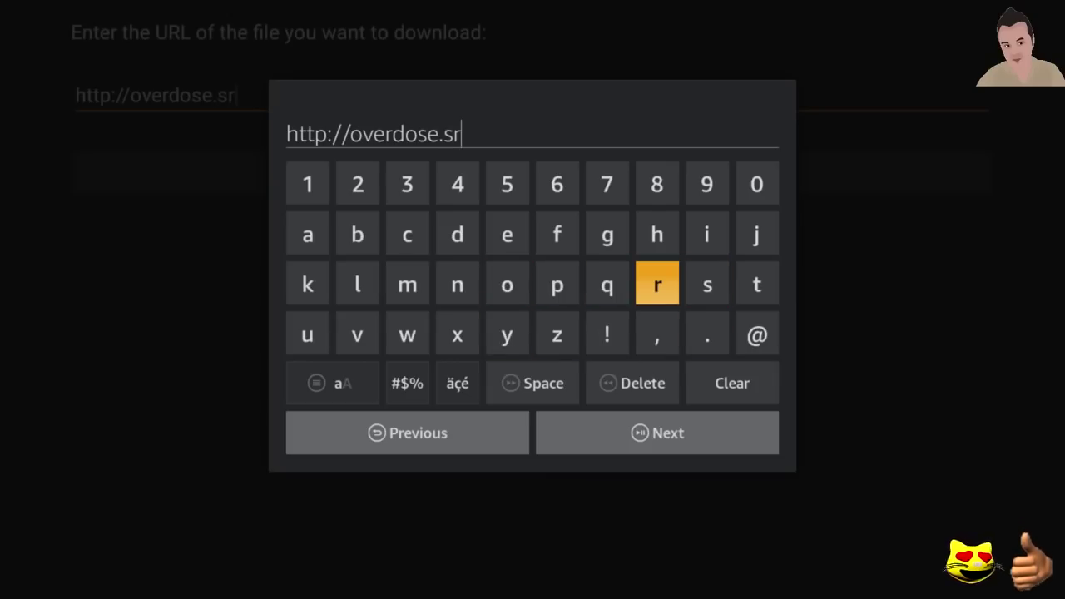
key("Down")
key("Left")
key("Left")
key("Left")
key("Left")
key("Left")
key("Left")
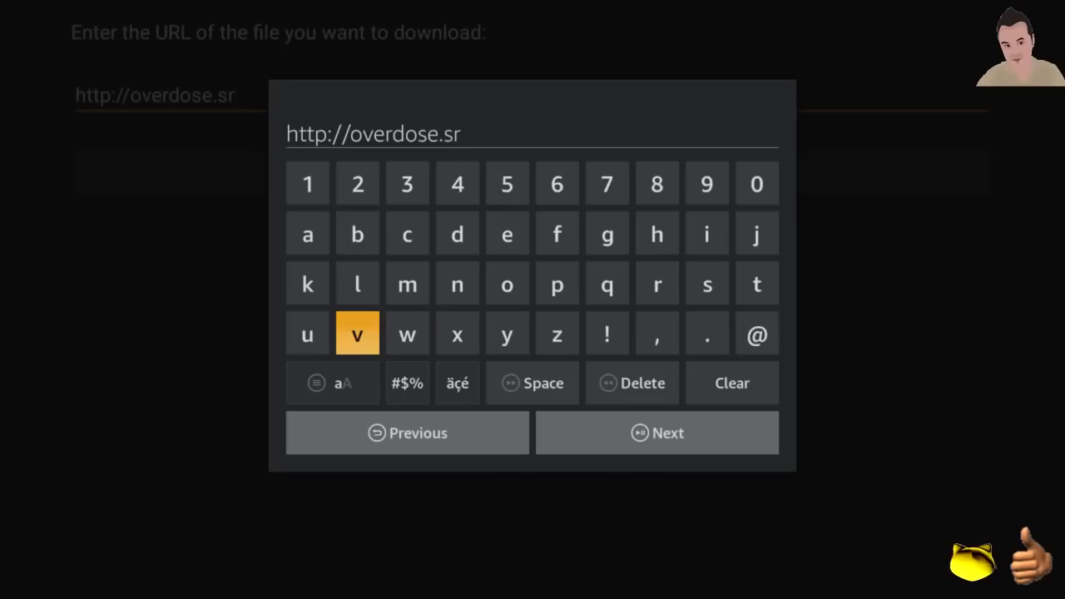
key("Return")
key("Up")
key("Up")
key("Right")
key("Right")
key("Return")
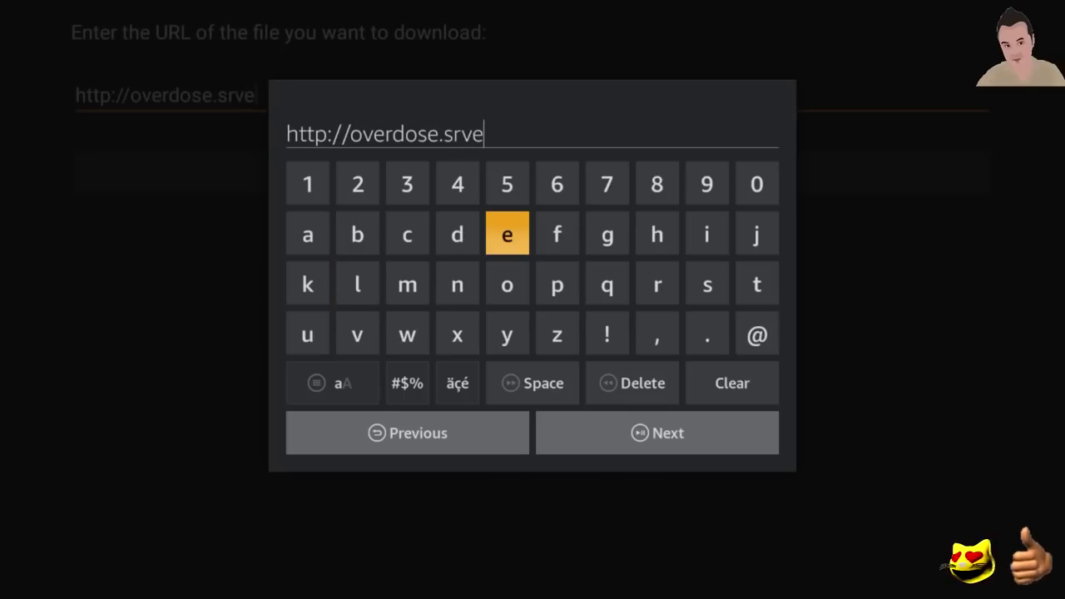
Add a period after "srve" in the download URL.
key("Down")
key("Down")
key("Right")
key("Right")
key("Right")
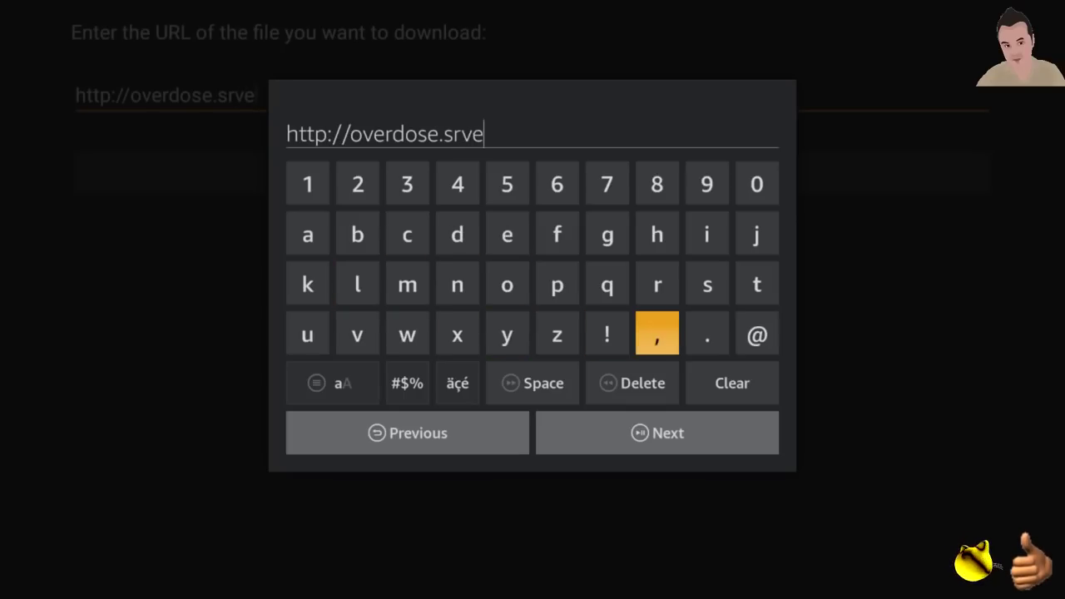
key("Right")
key("Return")
key("Up")
key("Up")
key("Up")
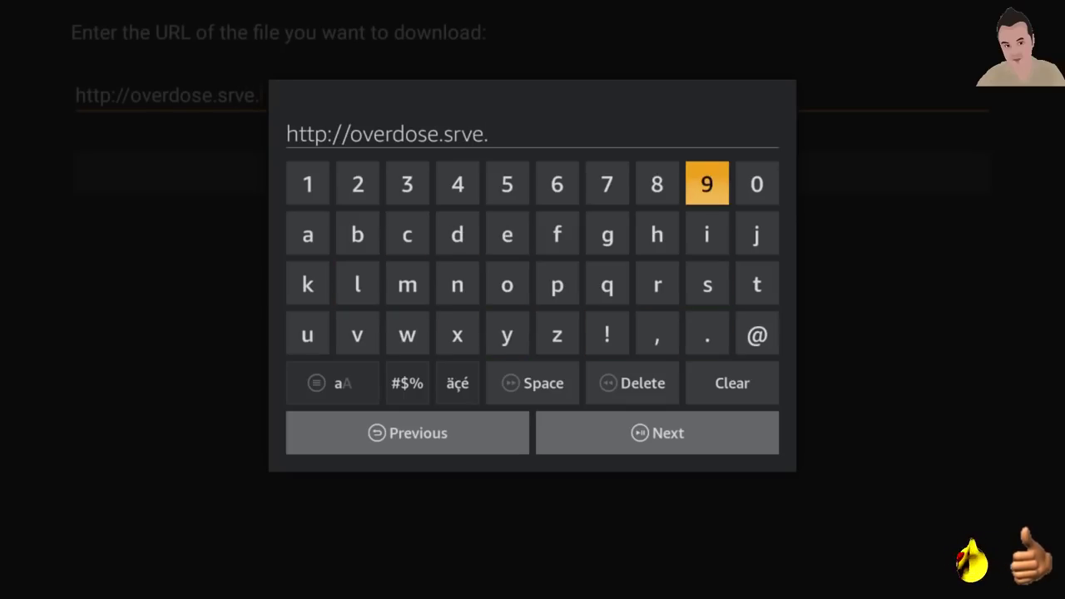
key("Down")
key("Return")
key("Left")
key("Left")
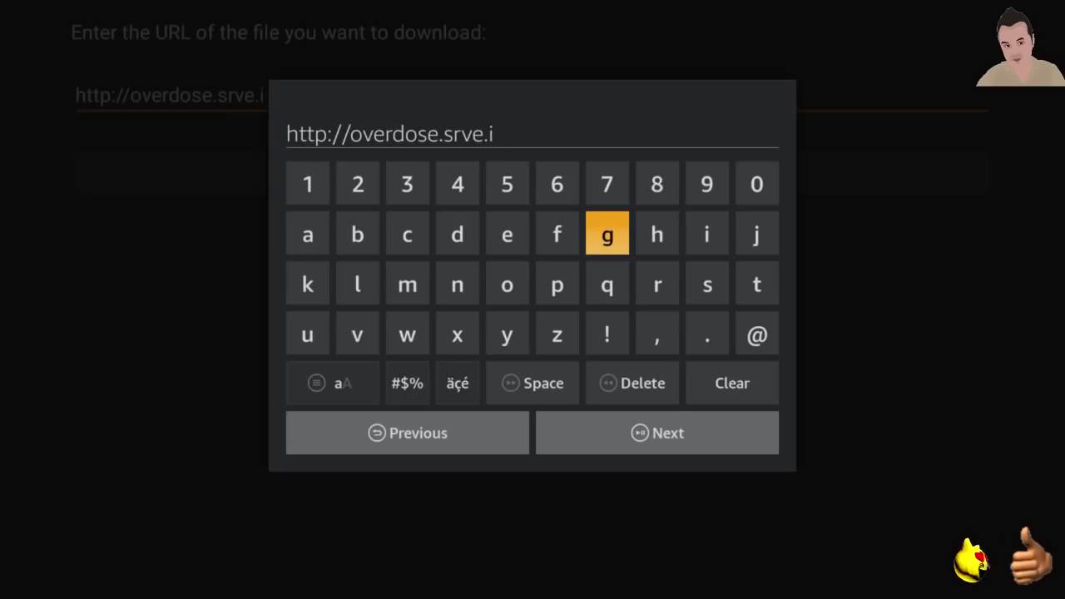
key("Left")
key("Left")
key("Down")
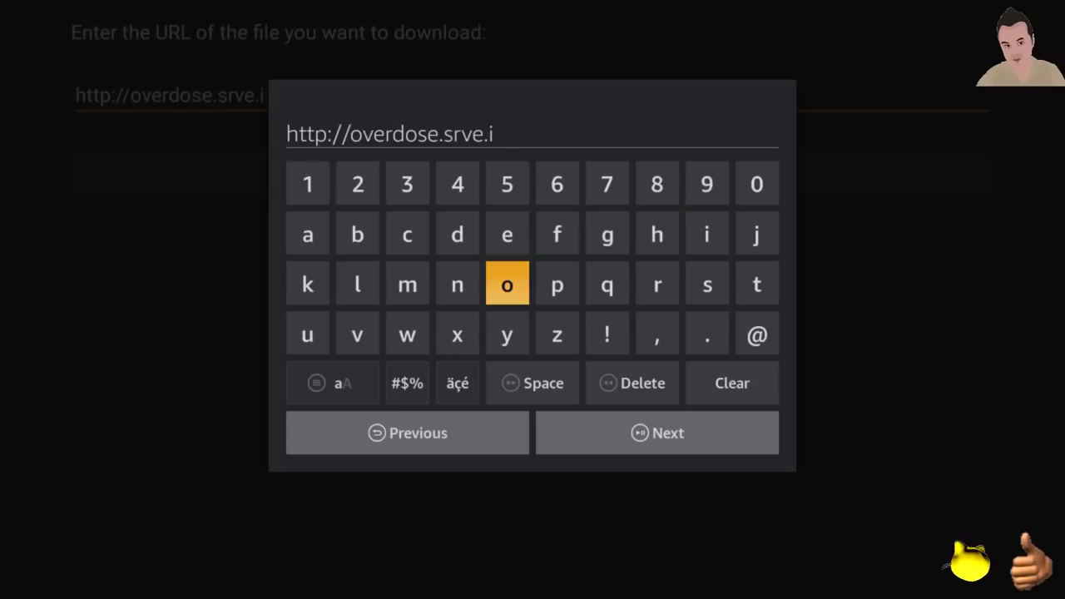
key("Return")
Add a slash from the symbol set after "srve.io" and return the on-screen keyboard to letters.
key("Down")
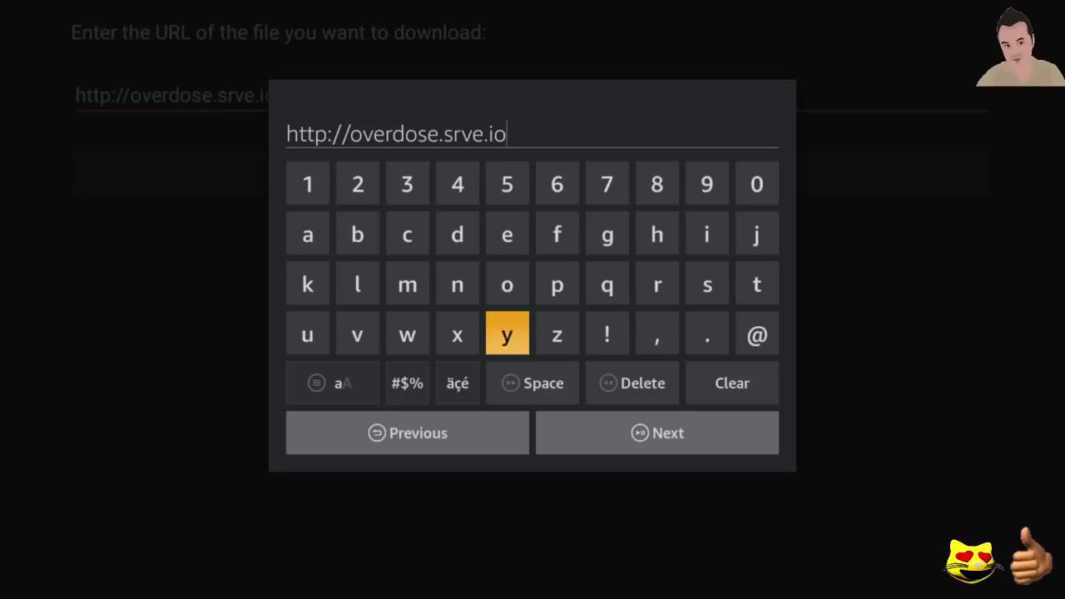
key("Down")
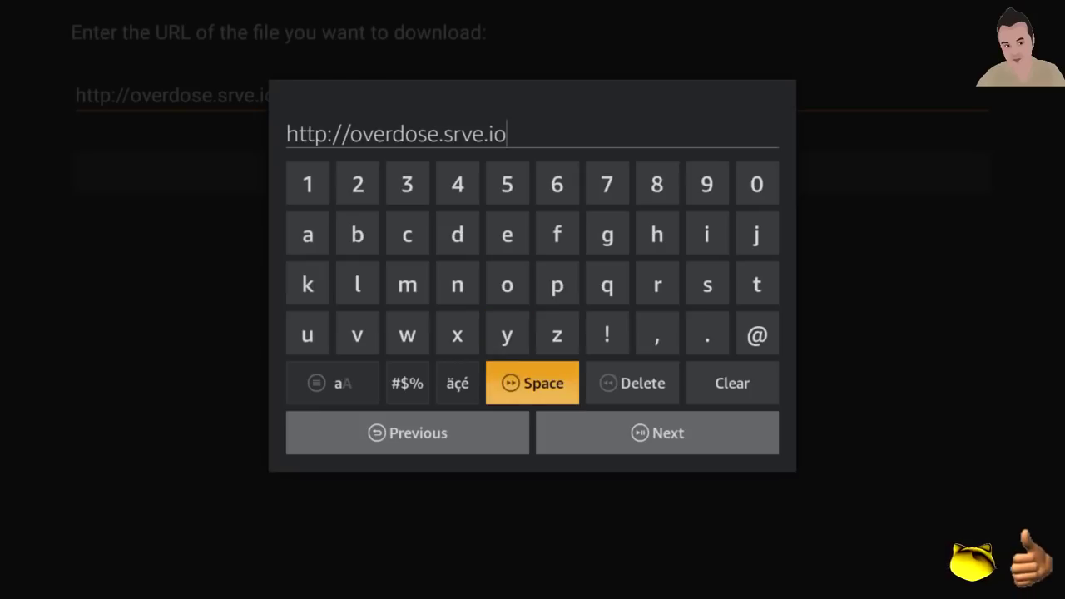
key("Left")
key("Left")
key("Return")
key("Up")
key("Up")
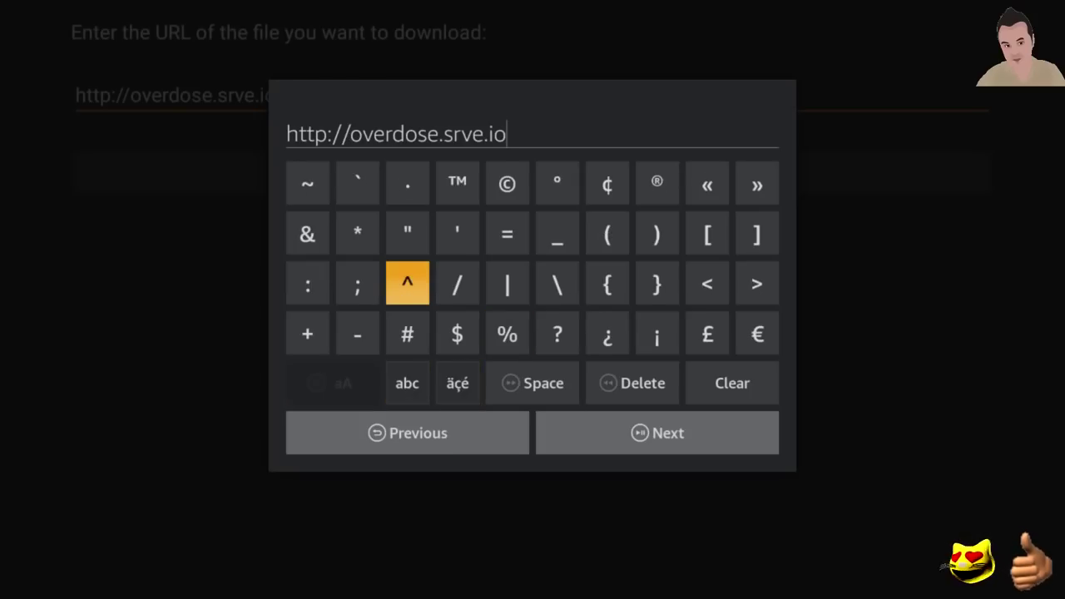
key("Right")
key("Return")
key("Down")
key("Down")
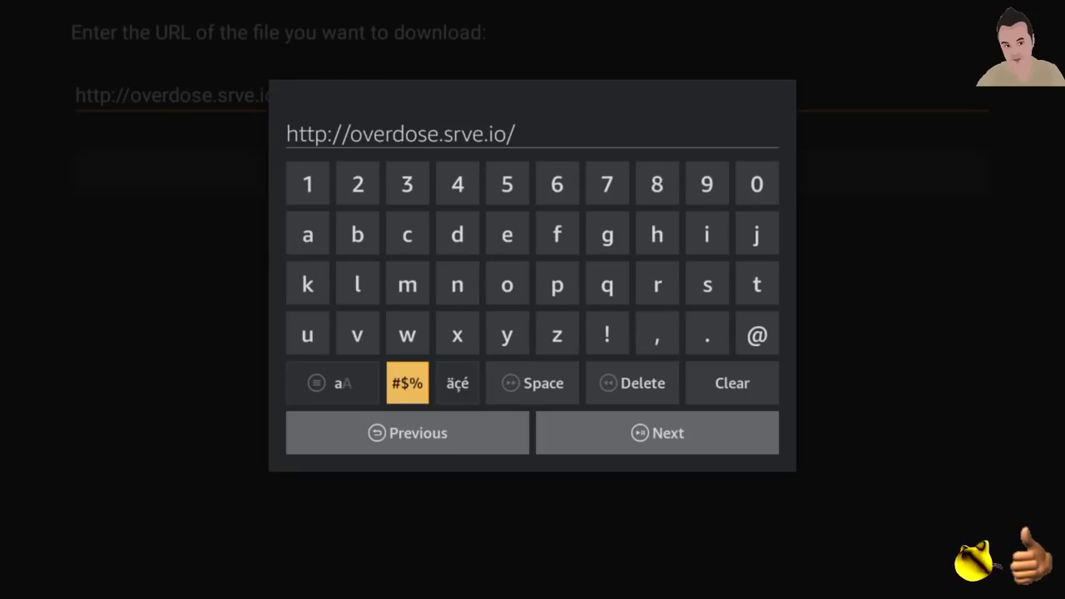
key("Up")
key("Up")
key("Up")
key("Right")
key("Right")
key("Right")
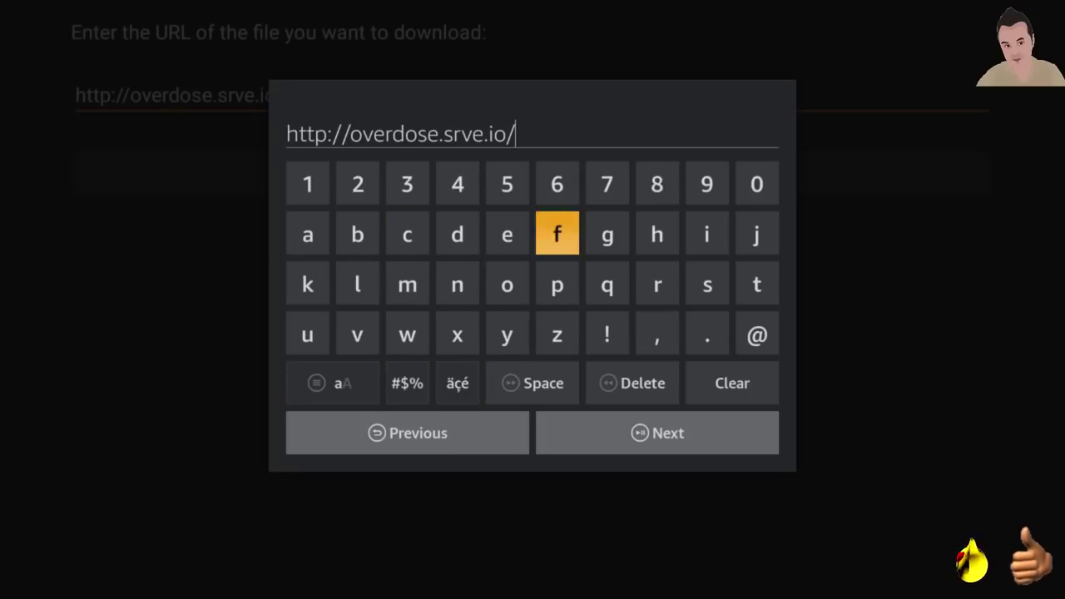
key("Right")
key("Right")
key("Down")
key("Left")
key("Left")
key("Left")
key("Left")
key("Left")
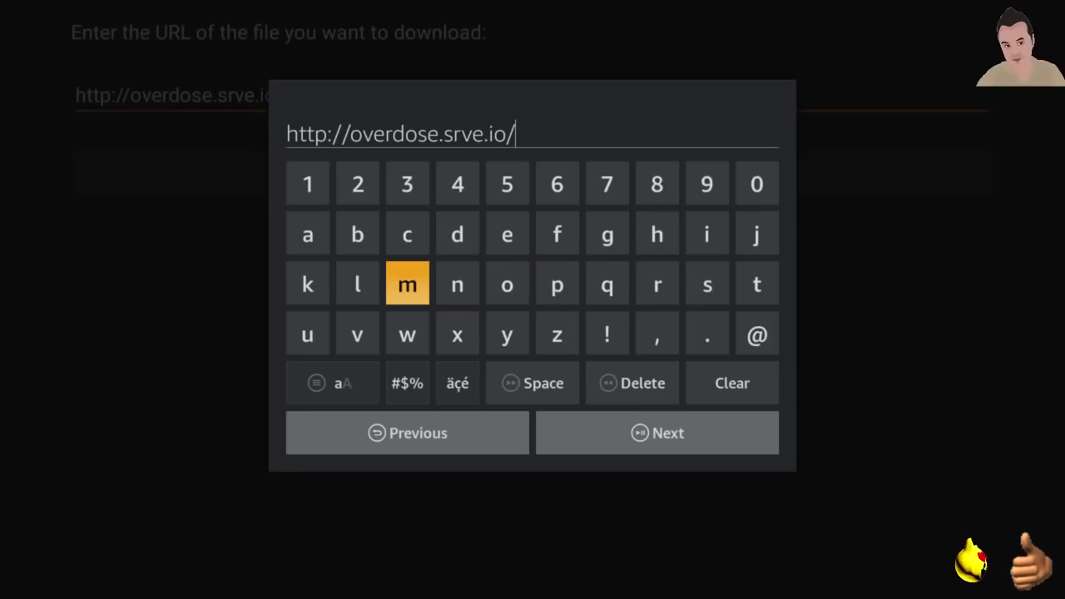
key("Left")
key("Left")
key("Return")
key("Right")
key("Right")
key("Right")
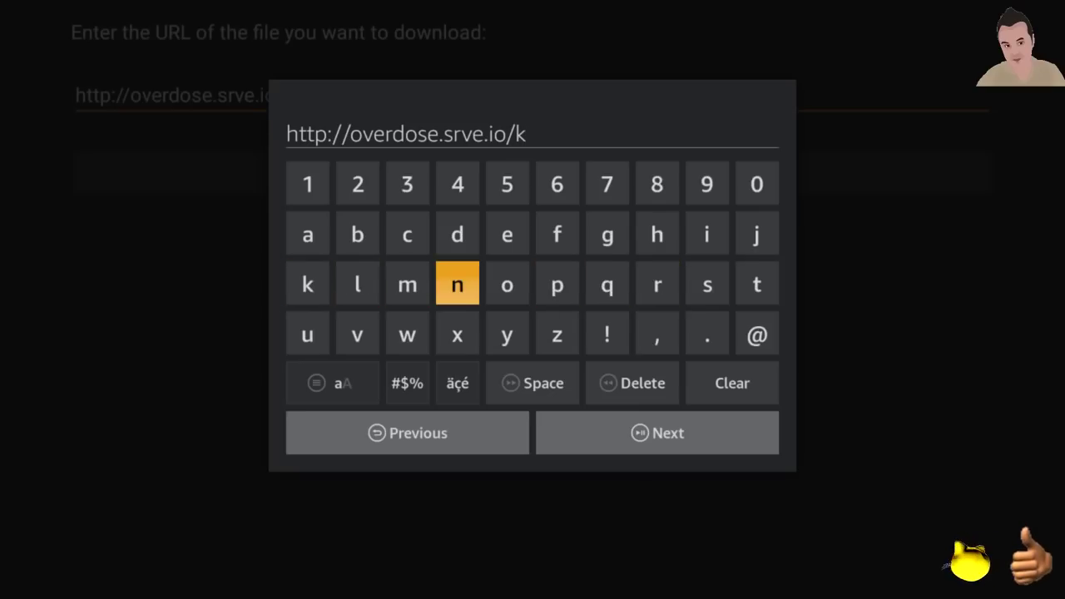
key("Right")
key("Return")
key("Up")
key("Left")
key("Return")
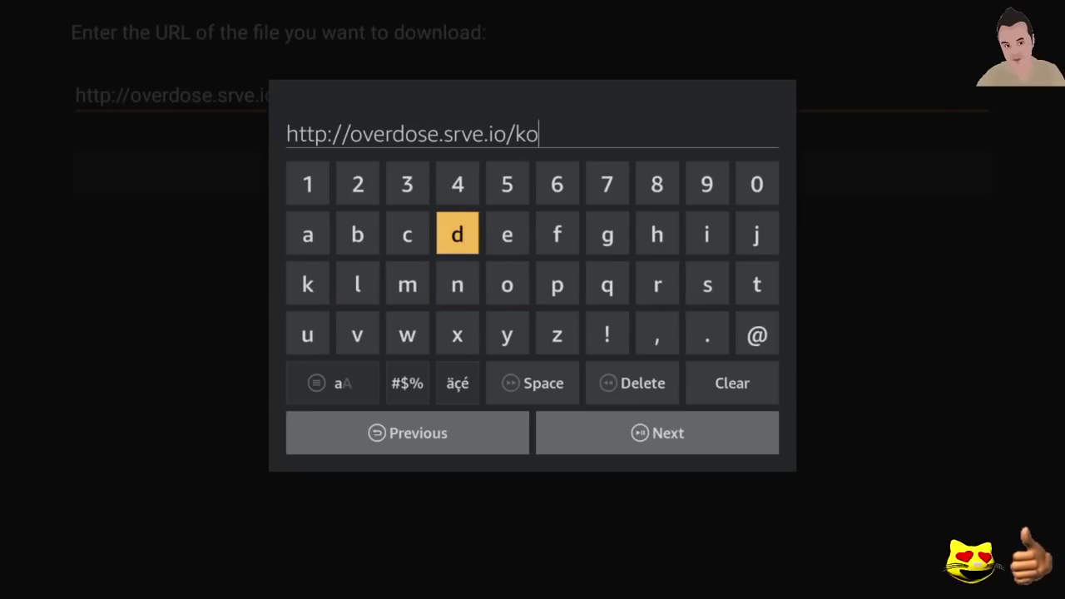
Complete the word "kodi" in the URL by adding the letter i.
key("Right")
key("Right")
key("Right")
key("Right")
key("Right")
key("Return")
key("Down")
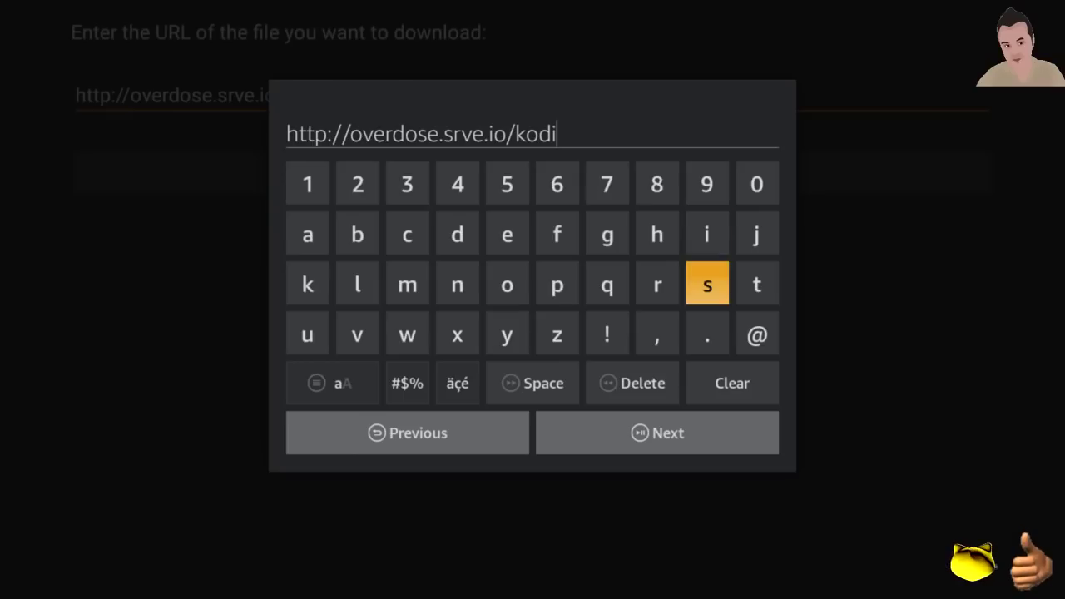
key("Left")
key("Left")
key("Left")
key("Left")
key("Left")
key("Left")
key("Down")
key("Down")
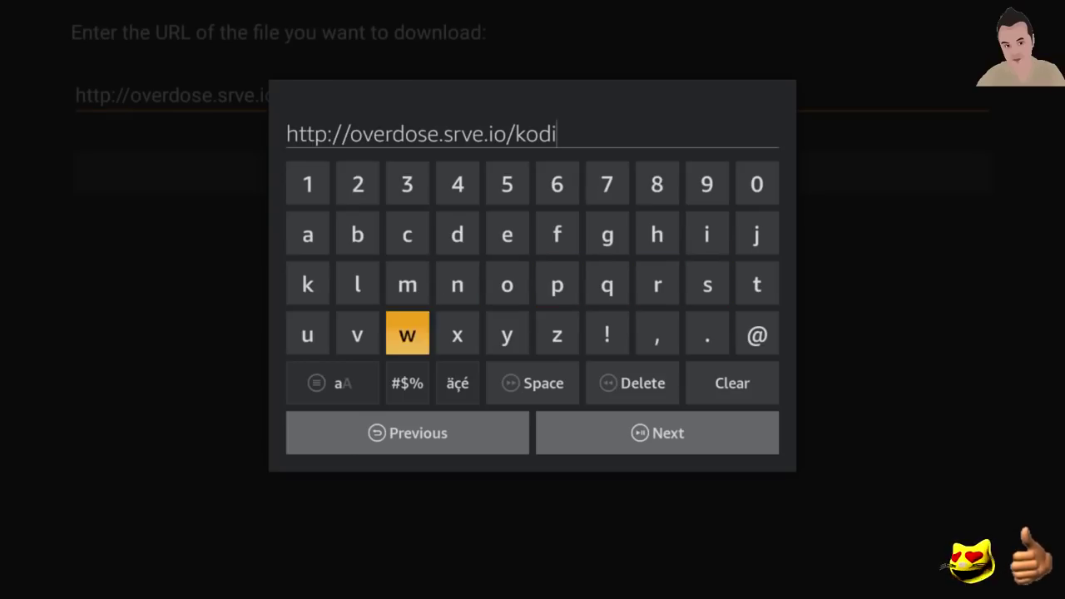
key("Return")
key("Up")
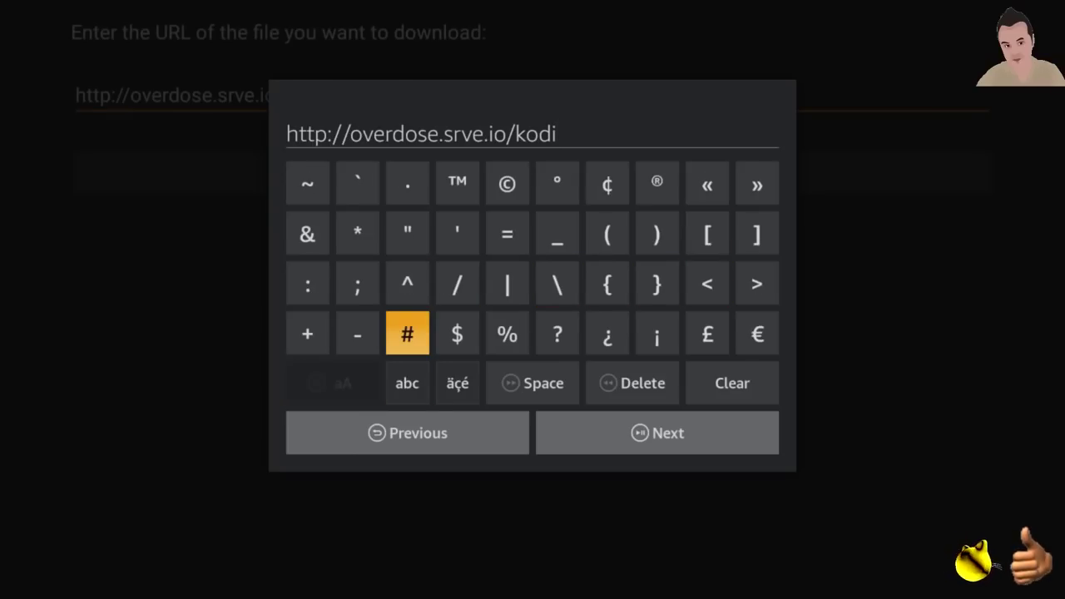
key("Up")
key("Right")
key("Return")
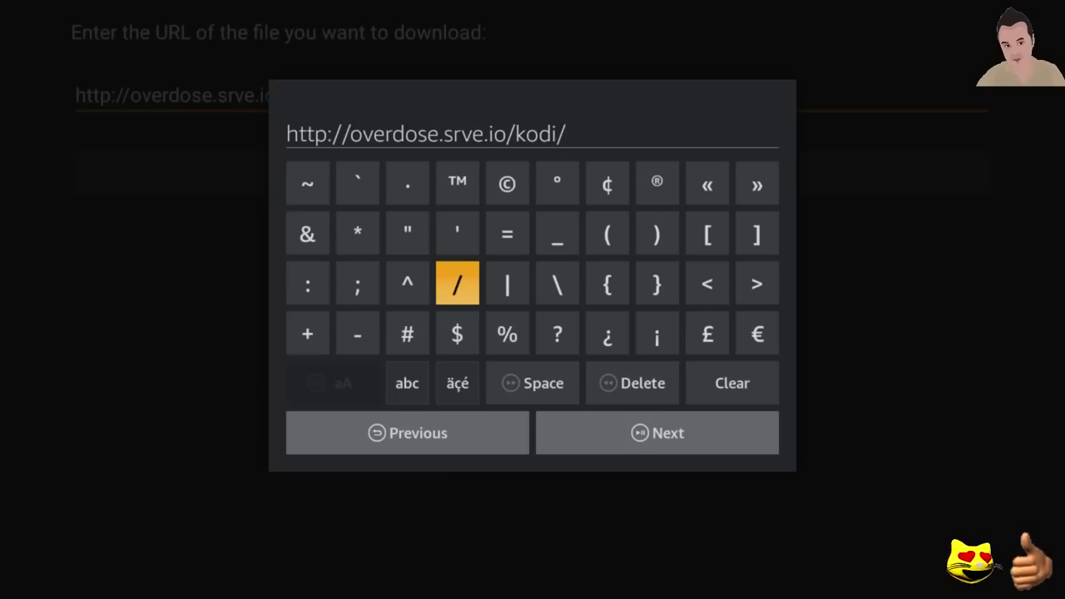
key("Down")
key("Down")
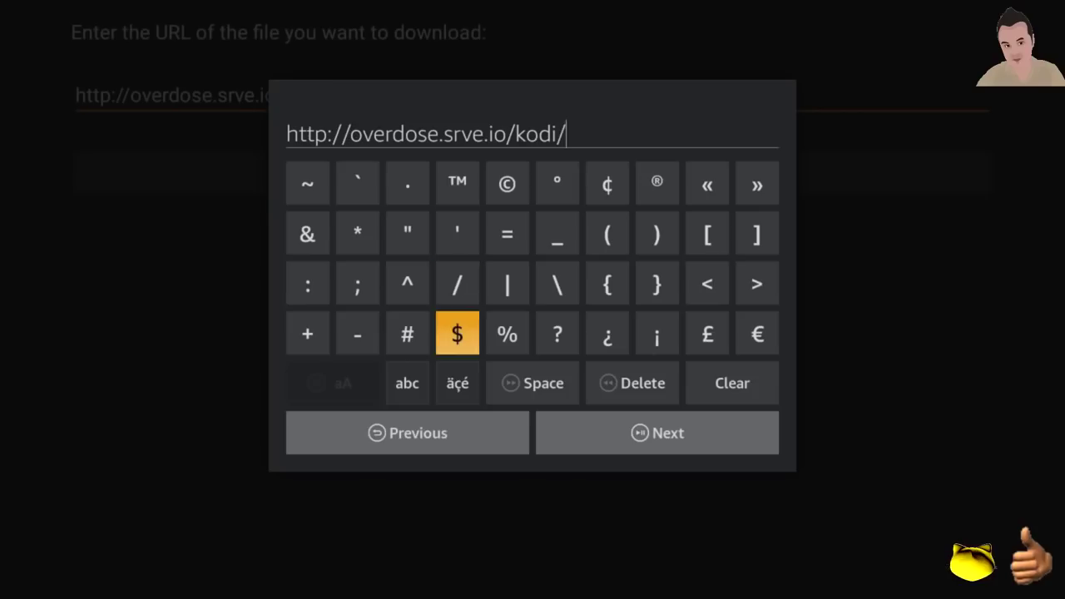
key("Left")
key("Return")
key("Up")
key("Up")
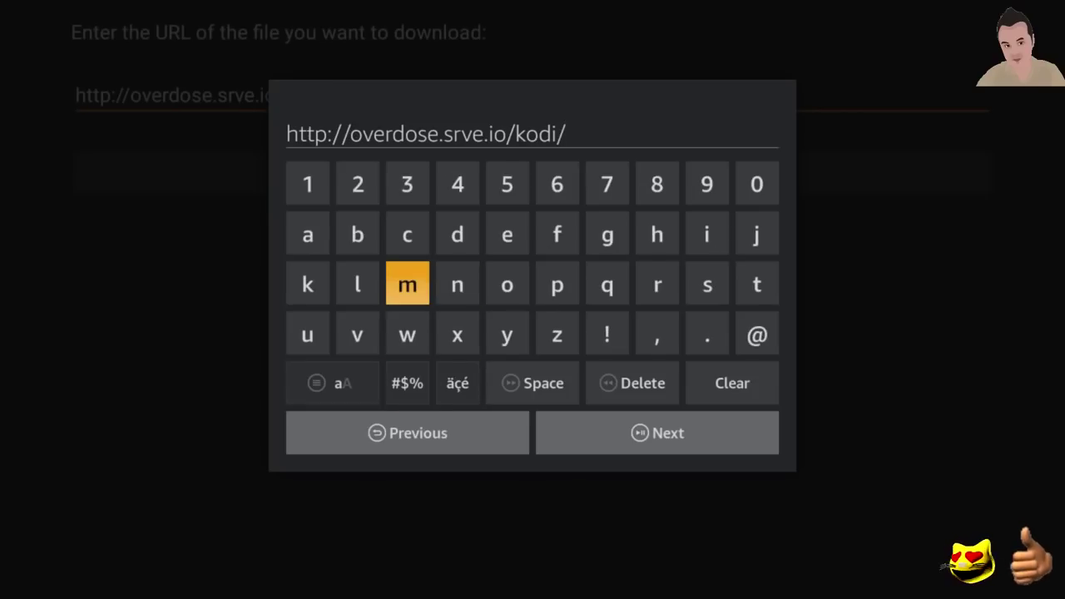
key("Left")
key("Left")
key("Return")
key("Right")
key("Right")
key("Right")
key("Right")
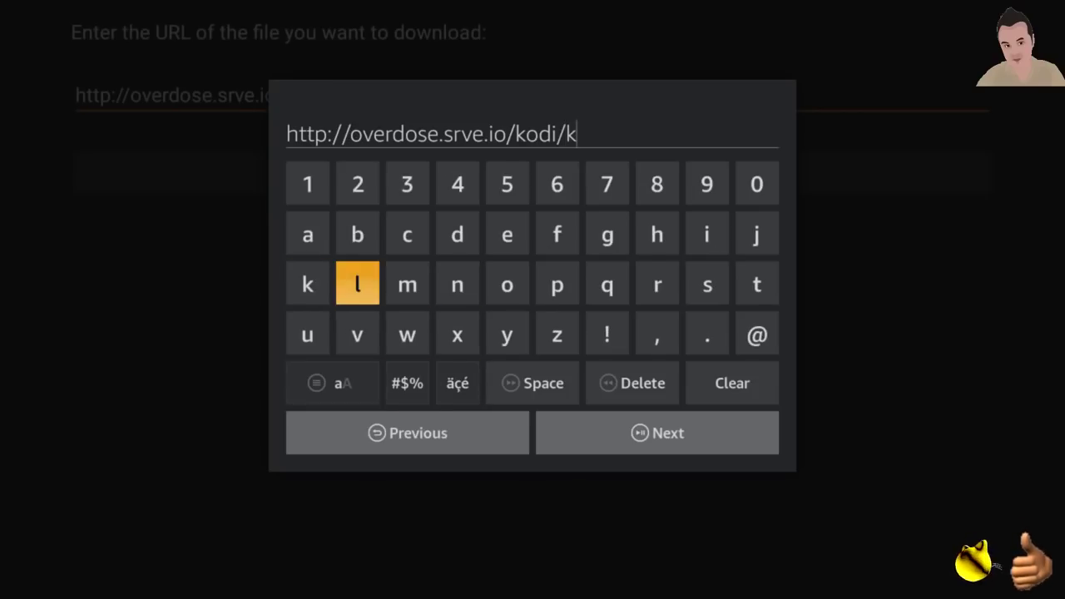
key("Return")
key("Up")
key("Left")
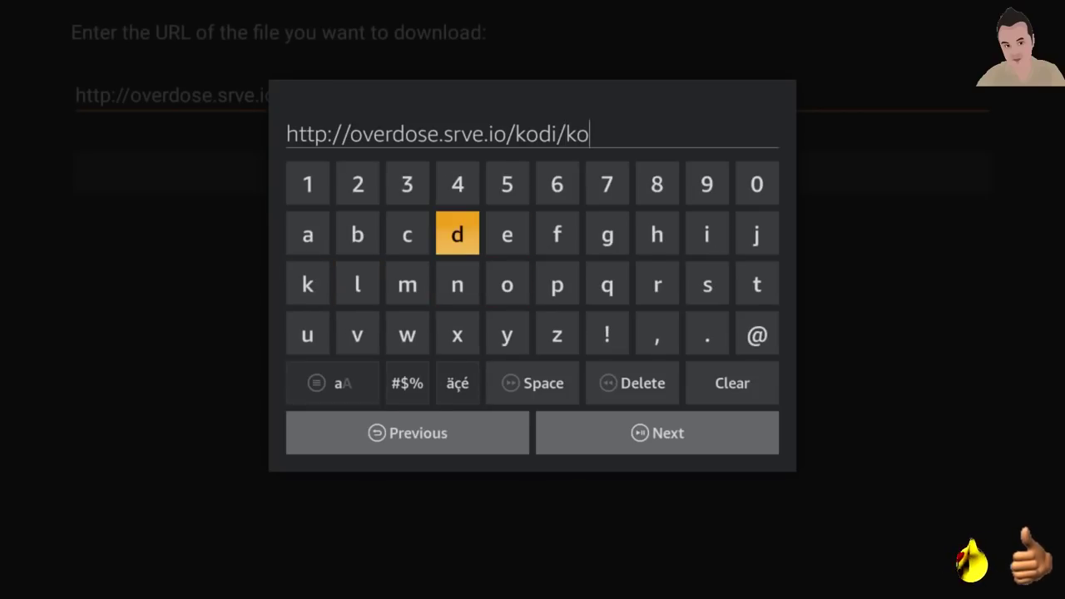
key("Return")
key("Right")
key("Right")
key("Right")
key("Right")
key("Right")
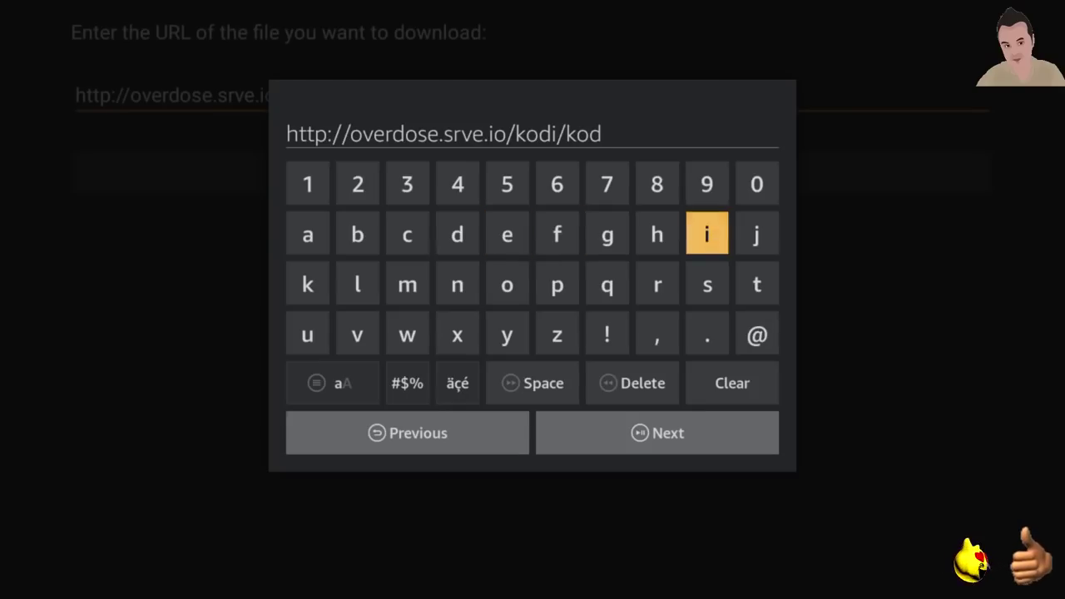
key("Return")
Add the digit 1 so the URL ends in "kodi1".
key("Down")
key("Down")
key("Up")
key("Up")
key("Up")
key("Left")
key("Left")
key("Left")
key("Left")
key("Left")
key("Left")
key("Left")
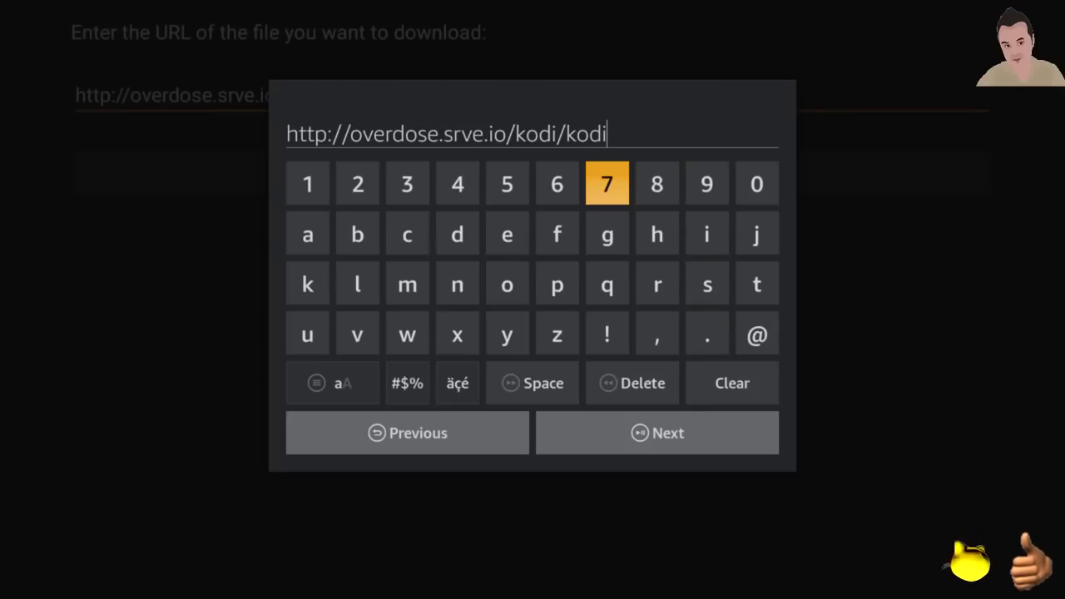
key("Left")
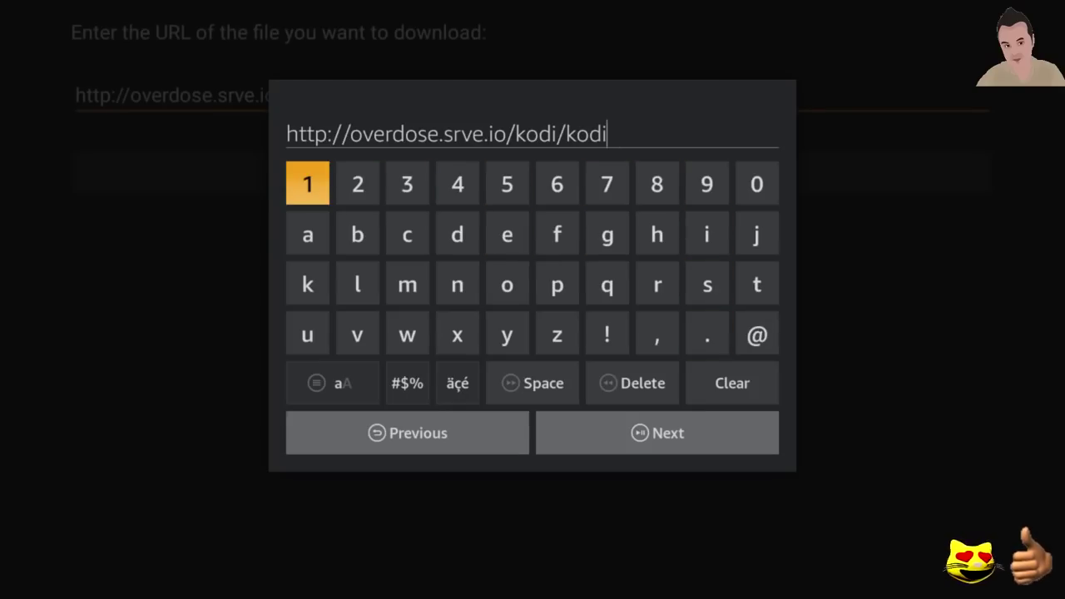
key("Return")
Add the digit 6 so the URL ends in "kodi16".
key("Right")
key("Right")
key("Right")
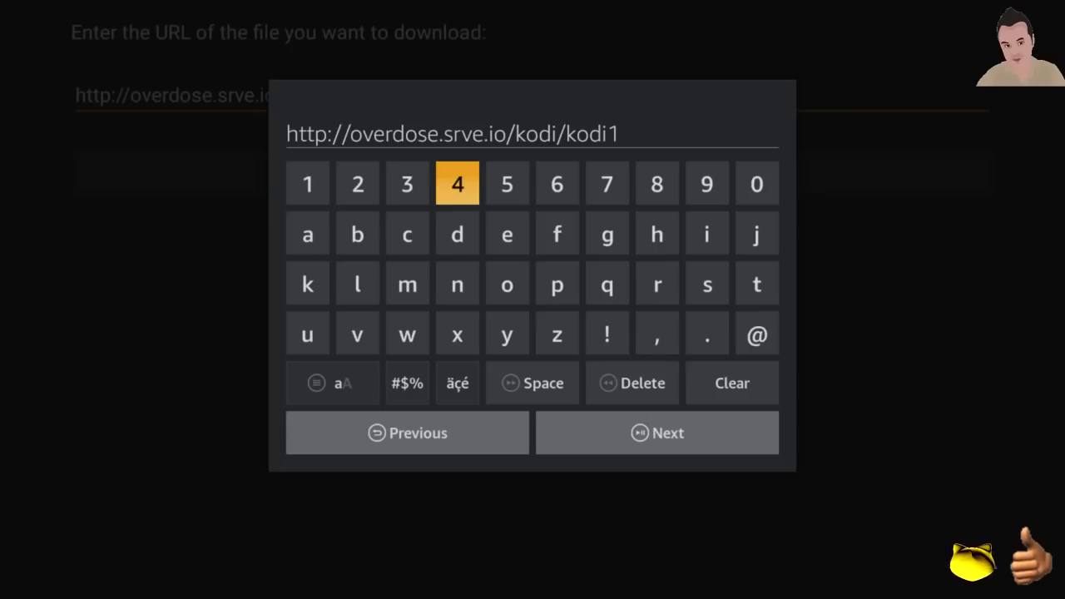
key("Right")
key("Right")
key("Return")
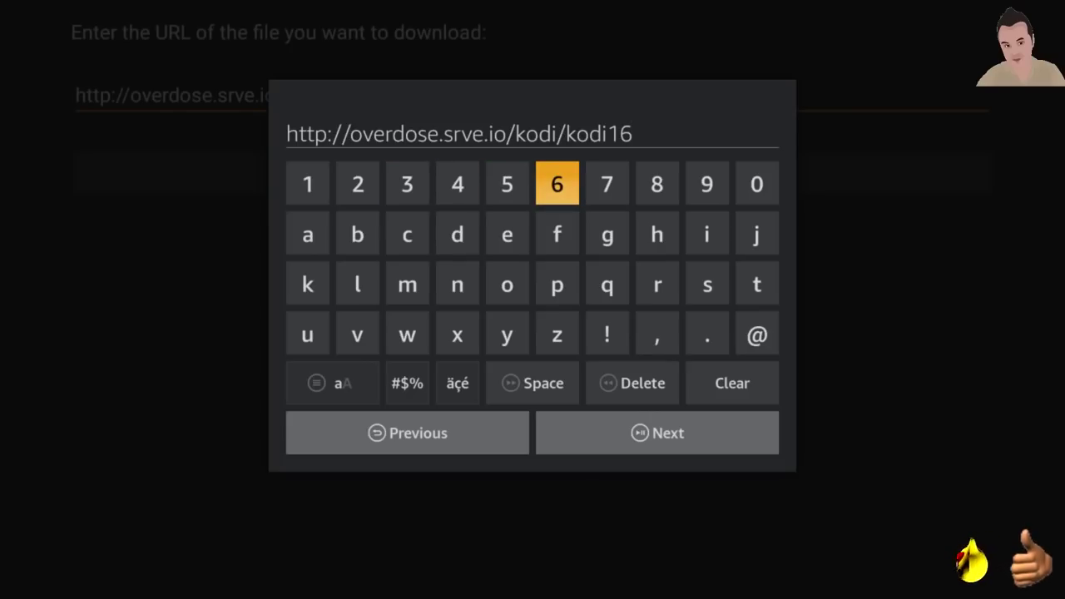
Add a period after kodi16 in the download URL.
key("Down")
key("Down")
key("Down")
key("Right")
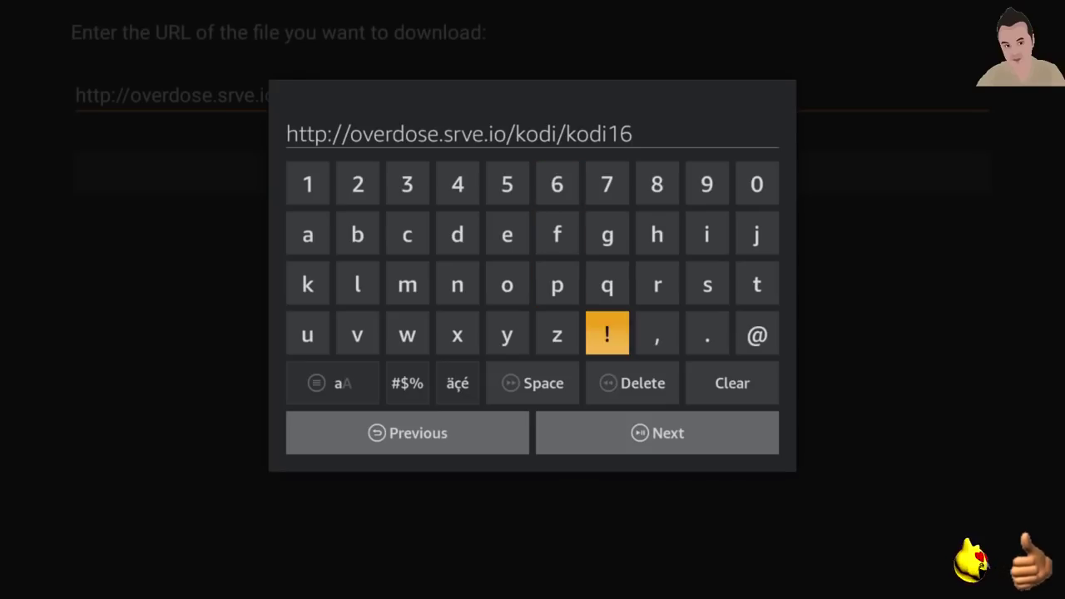
key("Right")
key("Right")
key("Return")
Begin the file extension with the letter a so the URL ends in "kodi16.a".
key("Left")
key("Left")
key("Left")
key("Left")
key("Left")
key("Left")
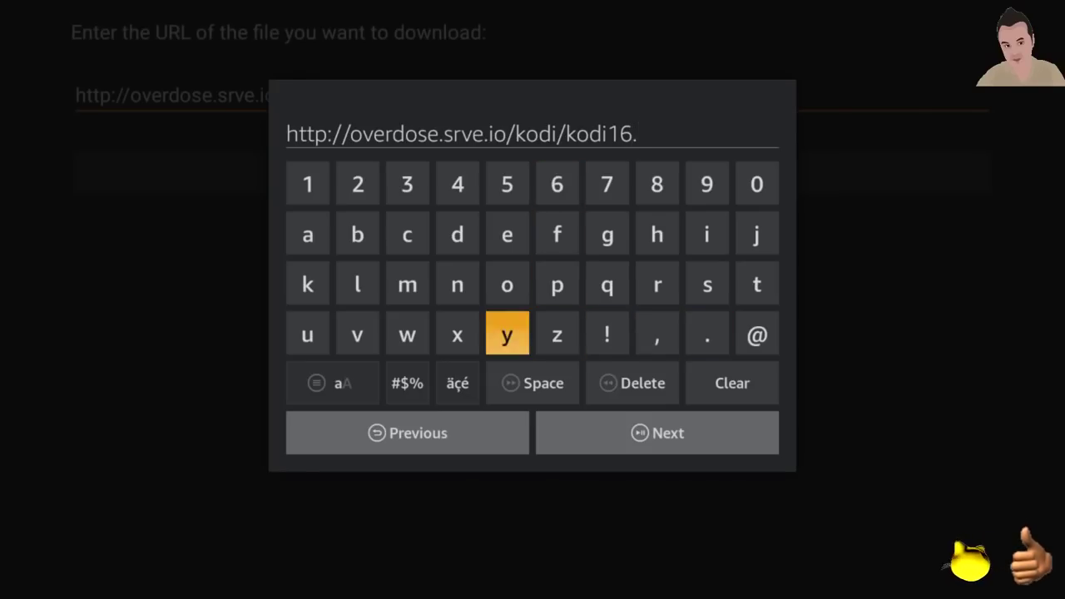
key("Right")
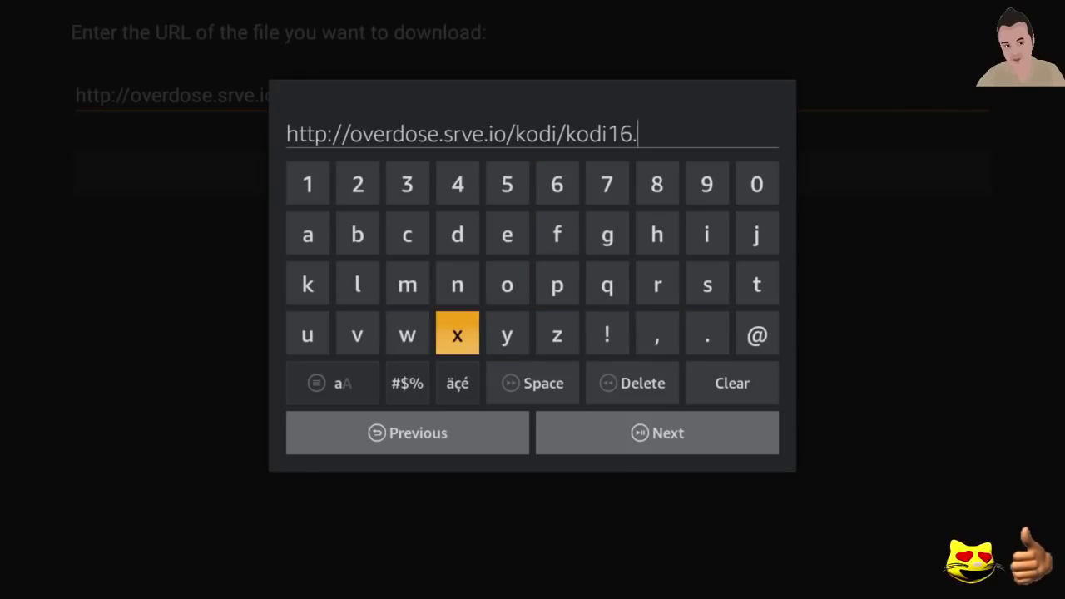
key("Right")
key("Right")
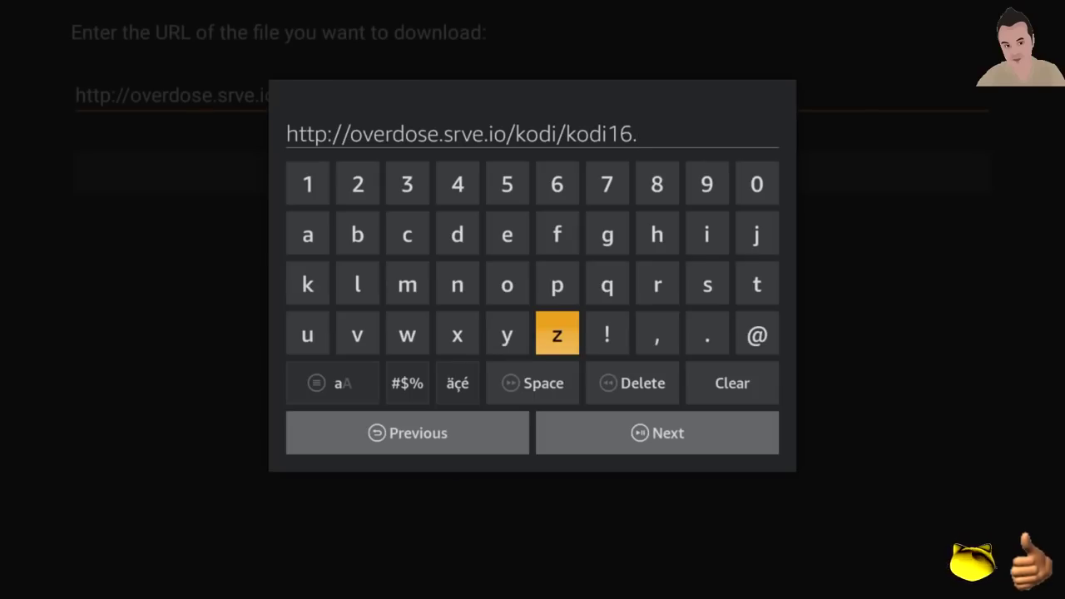
key("Up")
key("Left")
key("Left")
key("Left")
key("Left")
key("Left")
key("Up")
key("Return")
Add the letter p so the URL ends in "kodi16.ap".
key("Right")
key("Right")
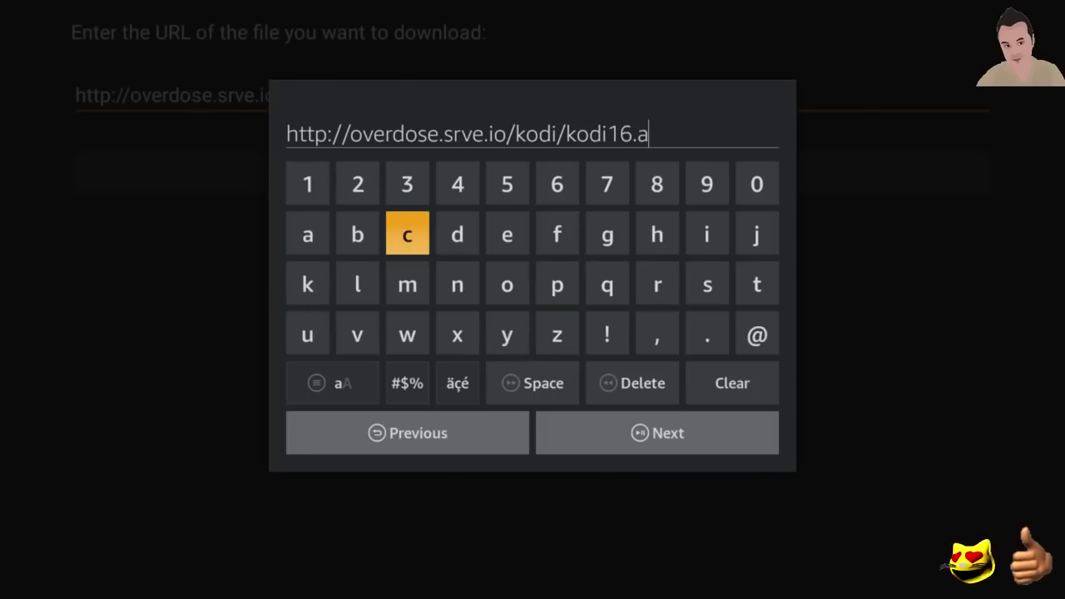
key("Right")
key("Right")
key("Right")
key("Down")
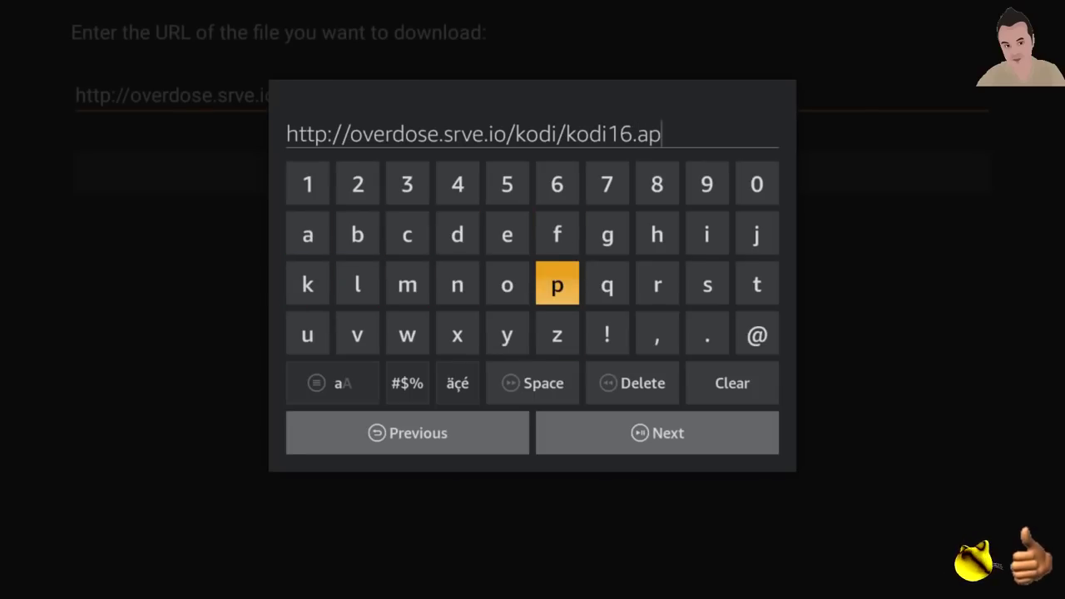
key("Left")
key("Left")
key("Left")
key("Left")
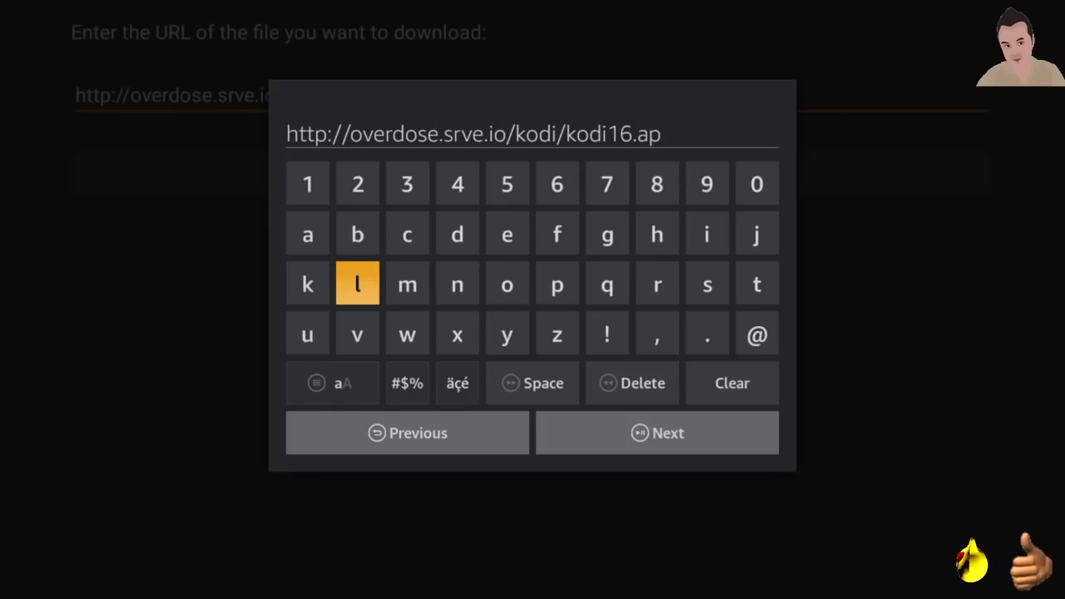
key("Left")
key("Return")
Confirm the entered URL and download kodi16.apk.
key("Down")
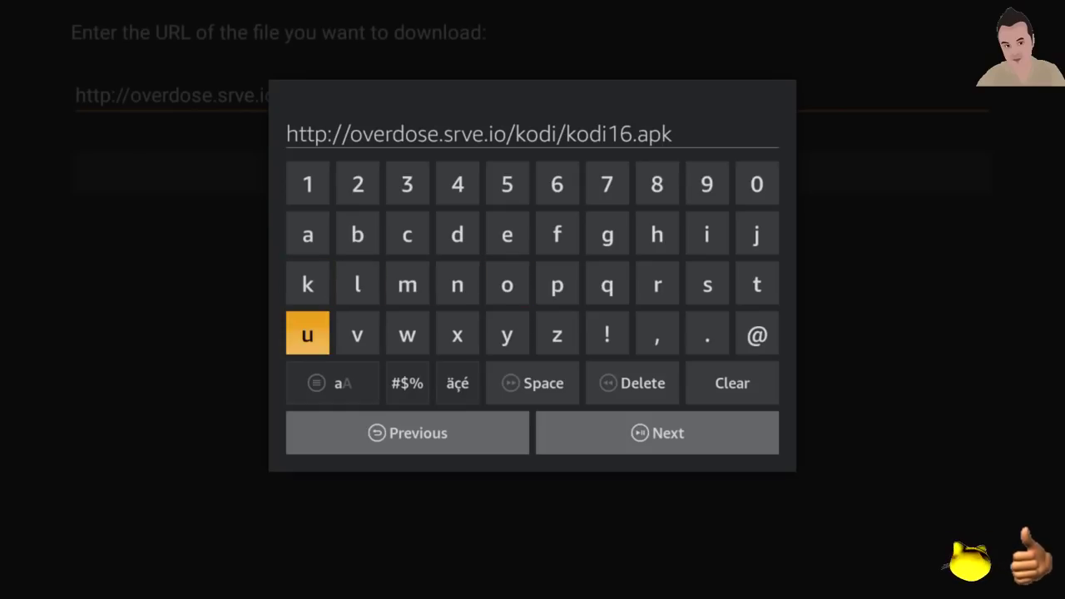
key("Down")
key("Down")
key("Return")
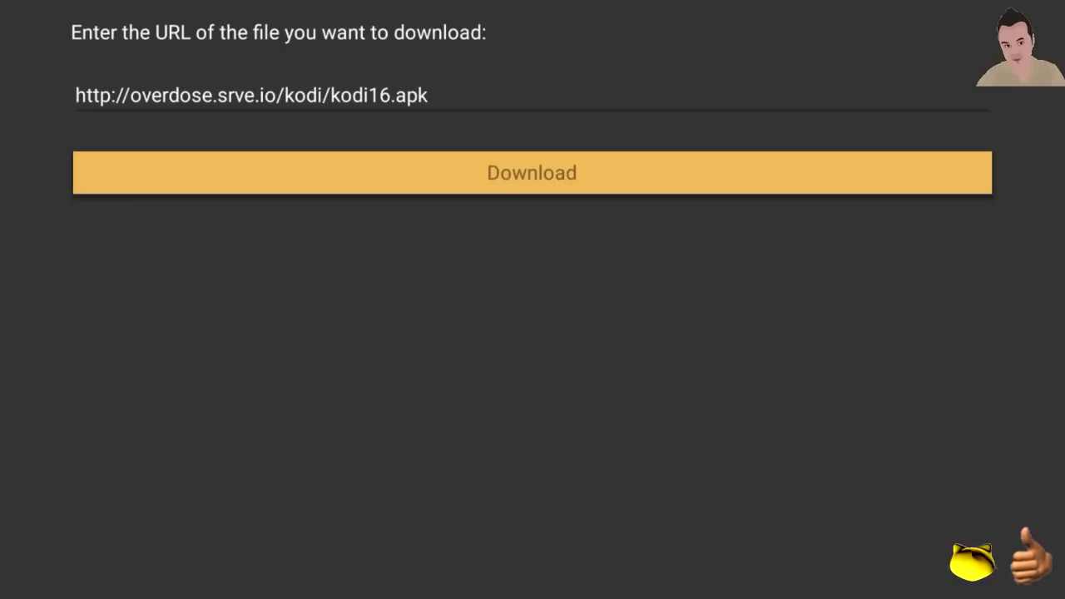
key("Return")
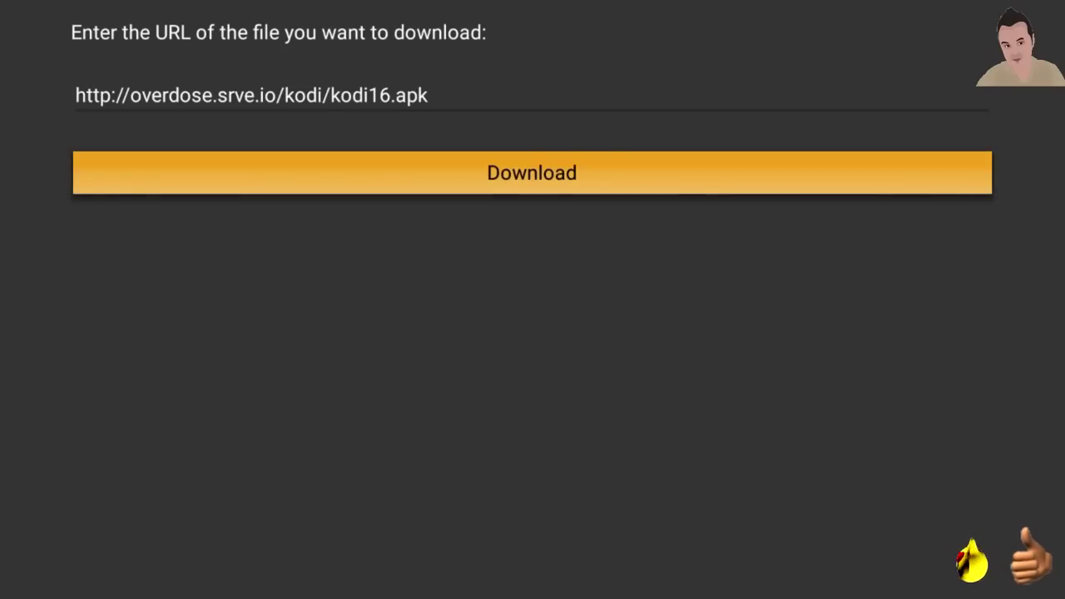
key("Return")
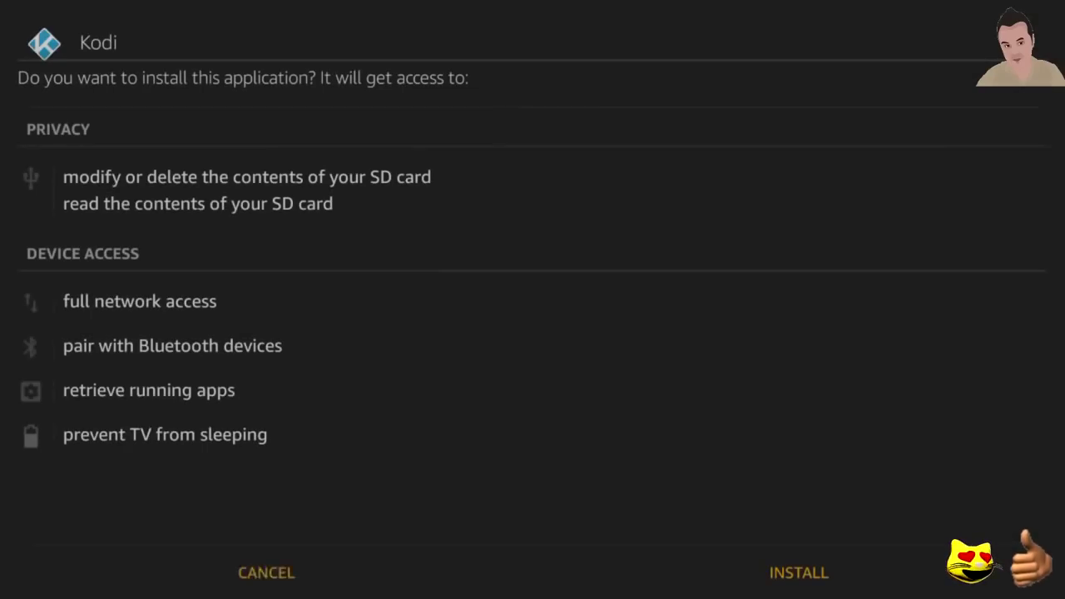
Install Kodi from the downloaded file and open the app.
key("Down")
key("Right")
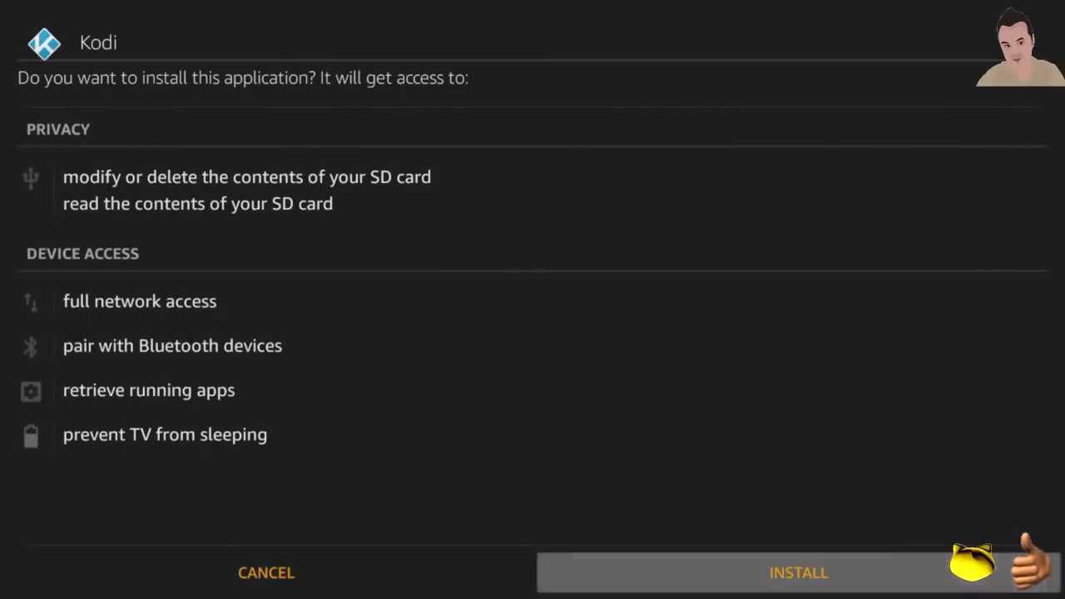
key("Return")
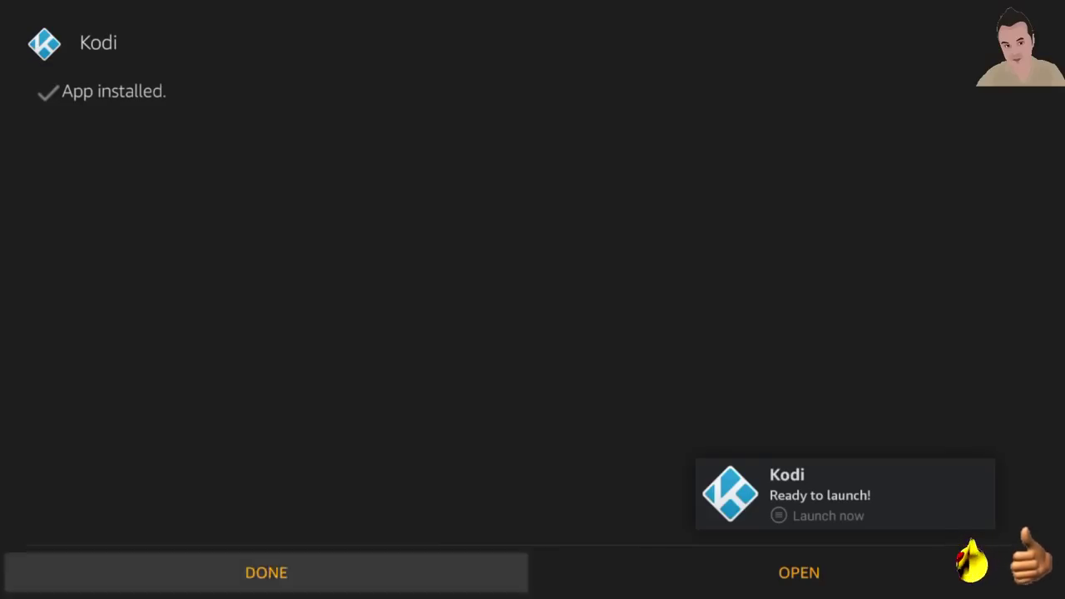
key("Right")
key("Return")
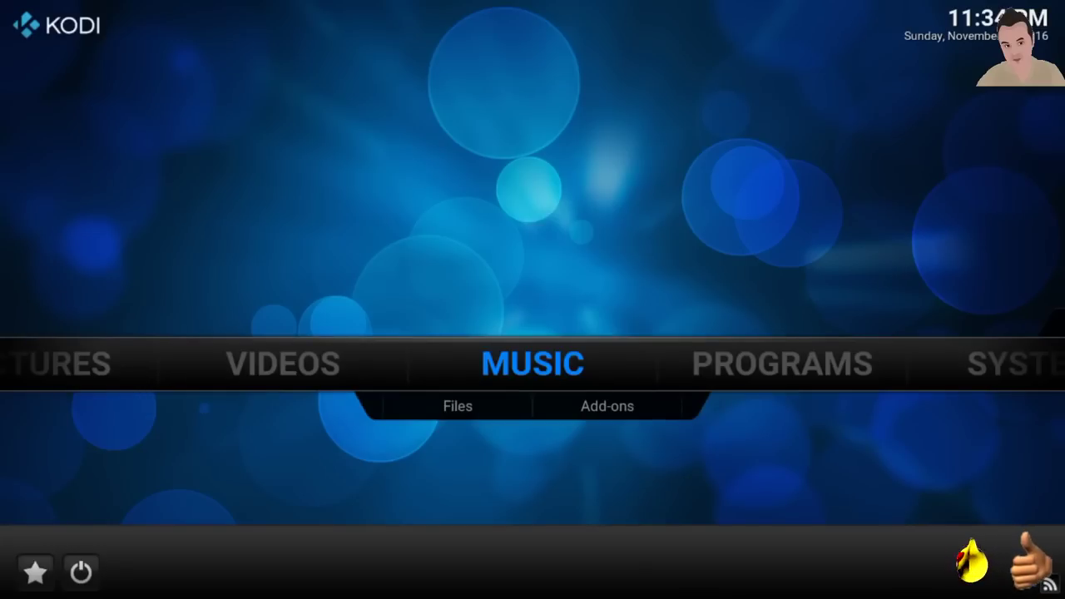
Open Kodi's file manager from the System section.
key("Right")
key("Right")
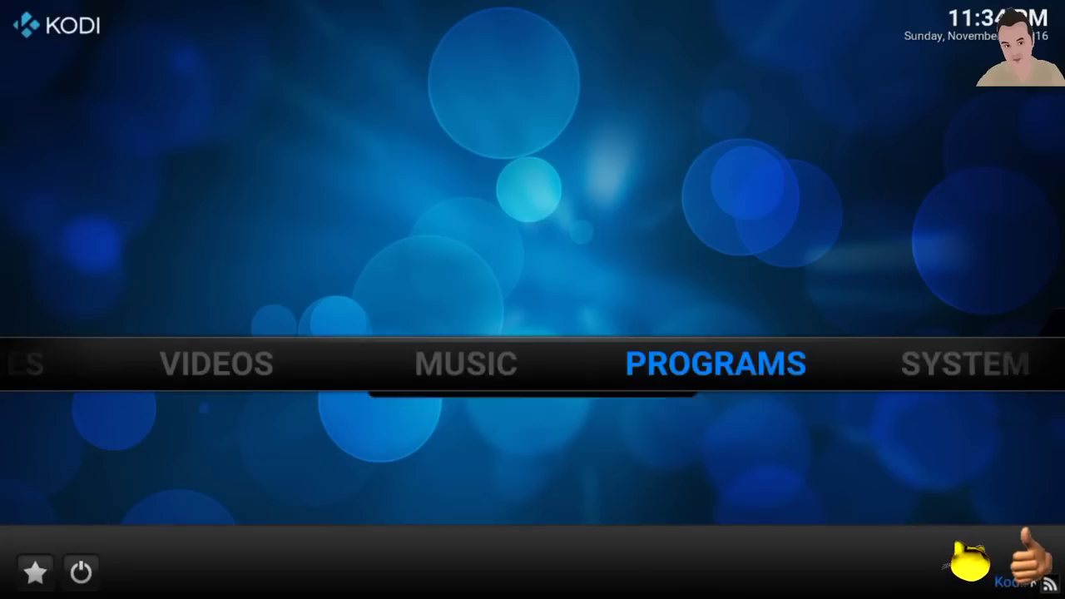
key("Down")
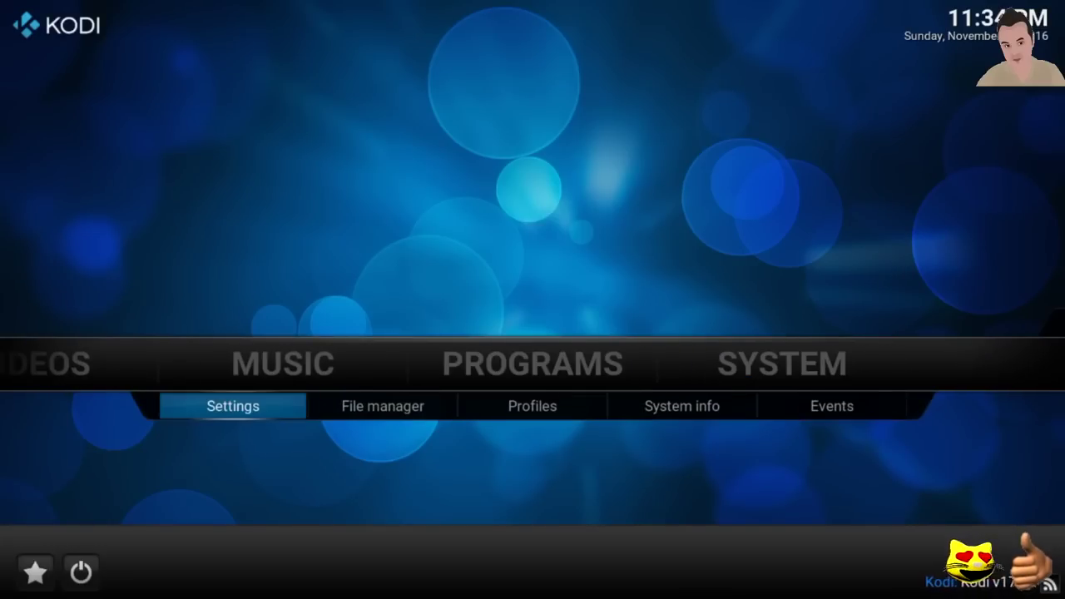
key("Right")
key("Return")
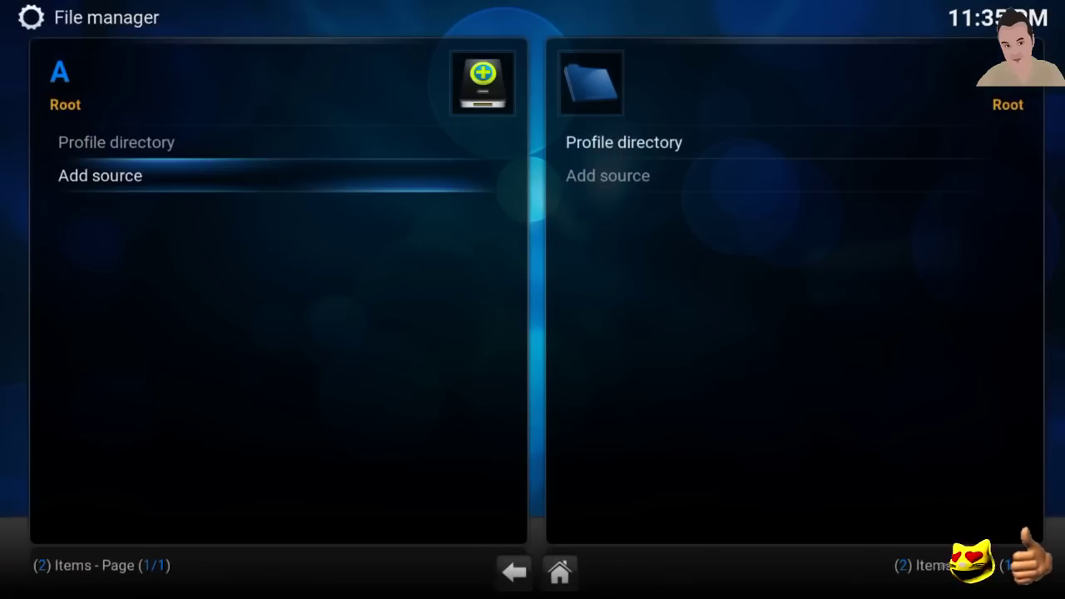
Start adding a file source and begin its media path with the letter h.
key("Return")
key("Return")
key("Up")
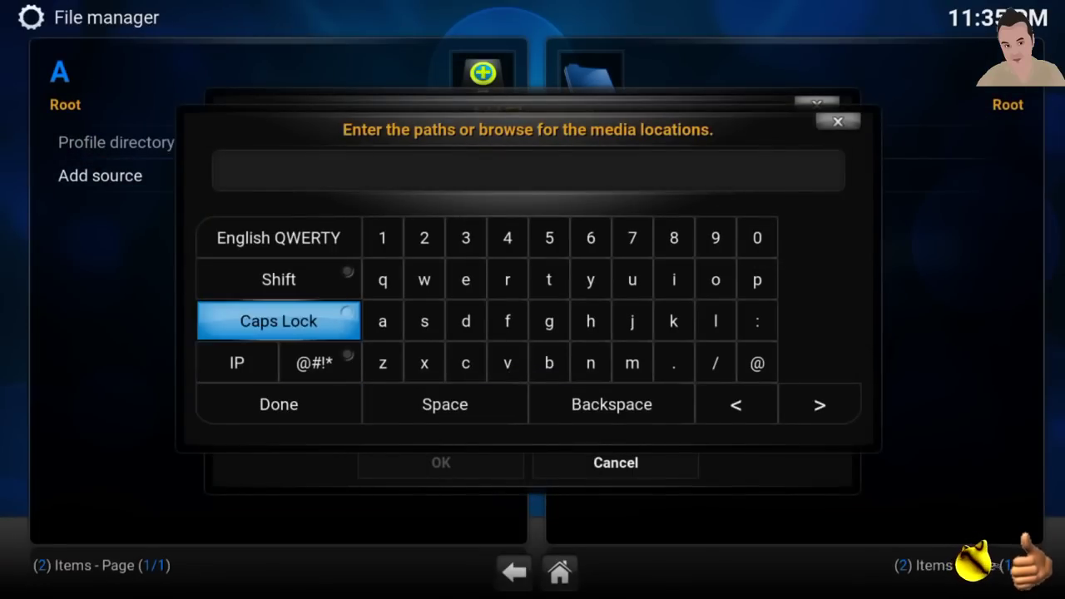
key("Right")
key("Right")
key("Right")
key("Right")
key("Right")
key("Right")
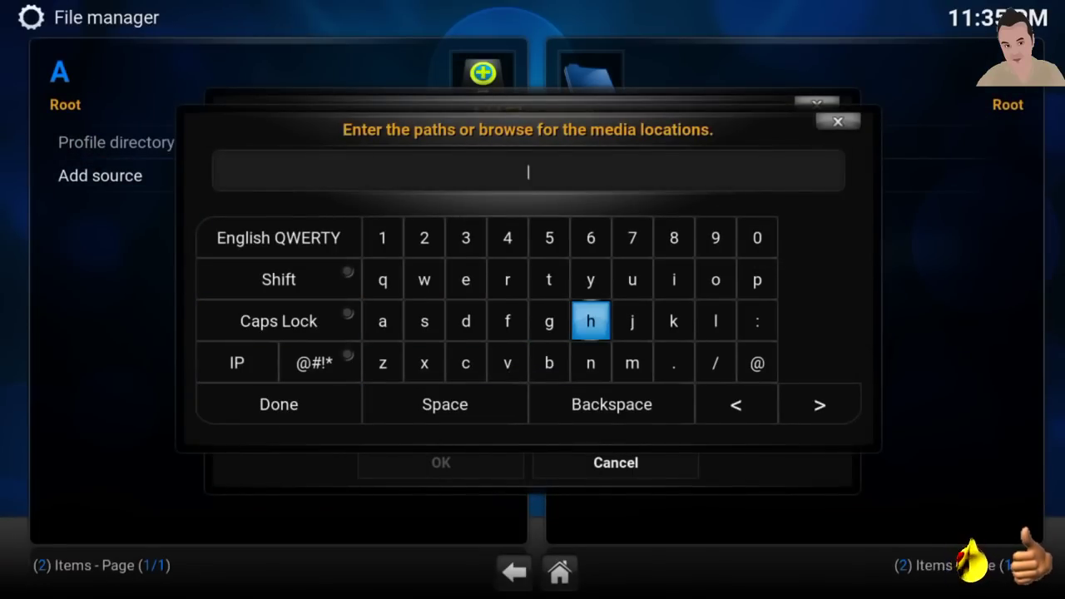
Extend the source path to "http" by adding two t's and a p.
key("Up")
key("Left")
key("Return")
key("Return")
key("Right")
key("Right")
key("Right")
key("Right")
key("Right")
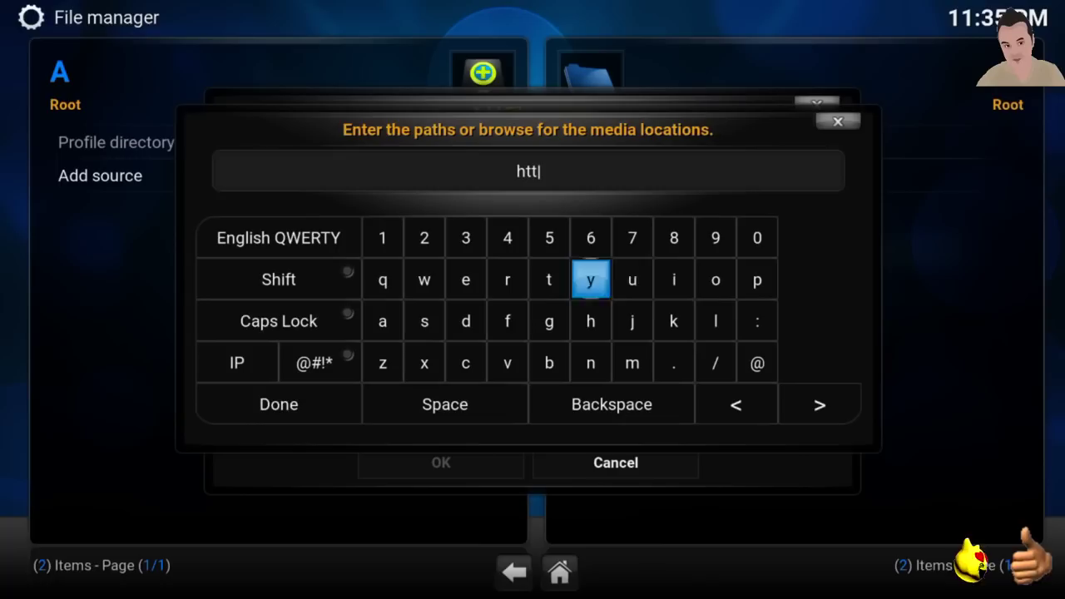
key("Return")
key("Down")
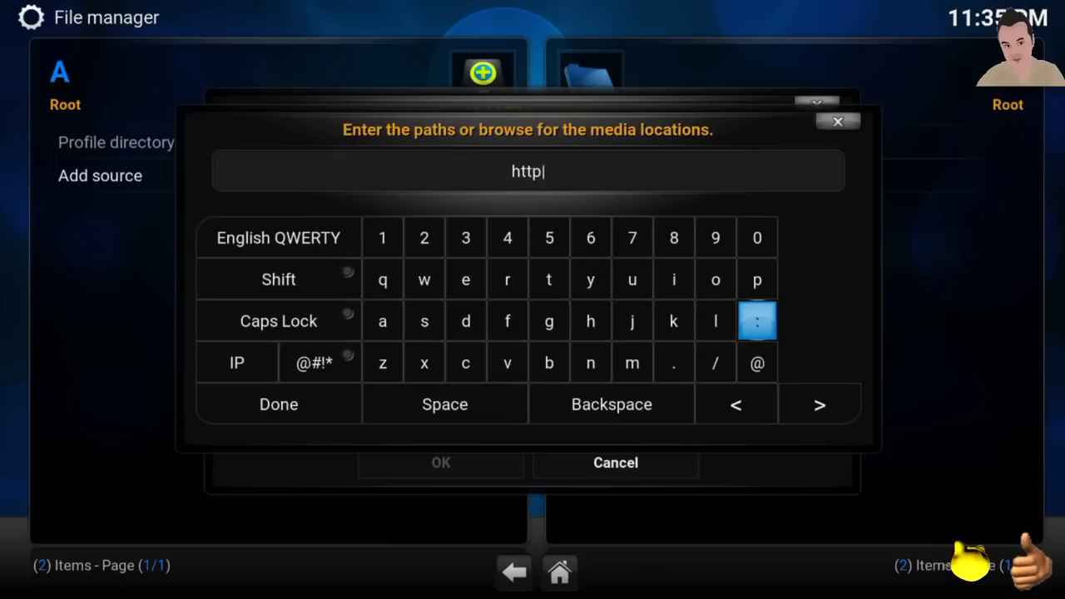
key("Return")
key("Left")
key("Left")
key("Down")
key("Right")
key("Return")
key("Return")
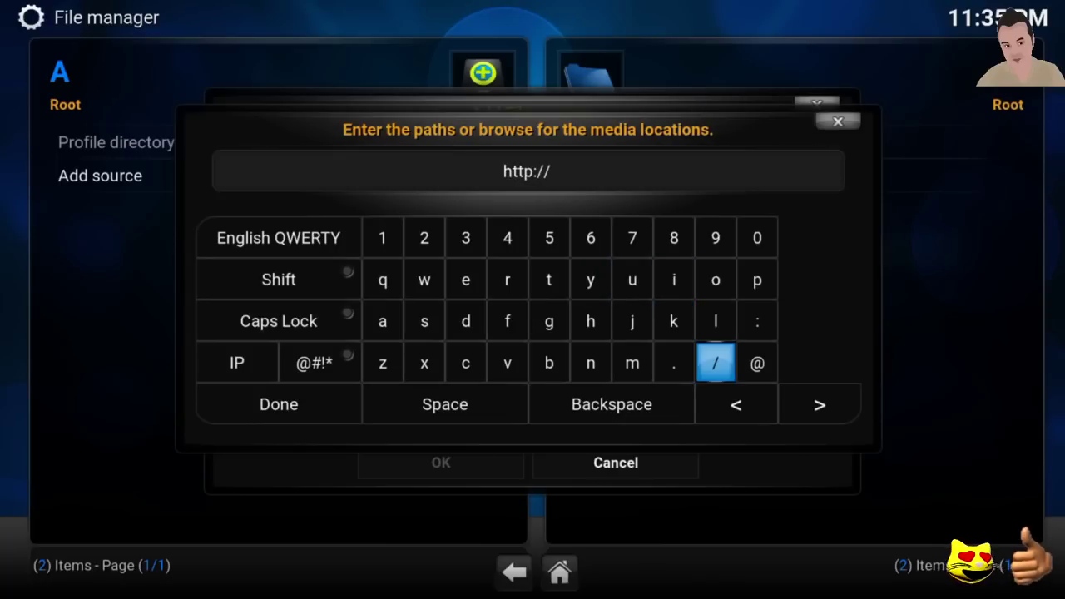
key("Up")
key("Up")
key("Left")
key("Left")
key("Left")
key("Left")
key("Left")
key("Left")
key("Down")
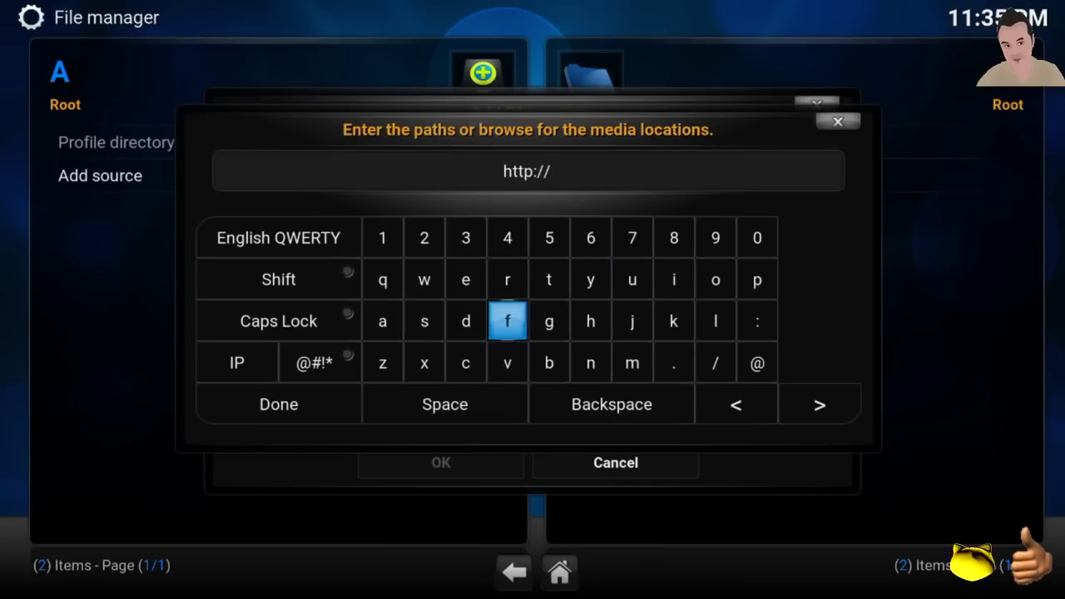
key("Return")
key("Right")
key("Right")
key("Right")
key("Up")
key("Return")
key("Left")
key("Left")
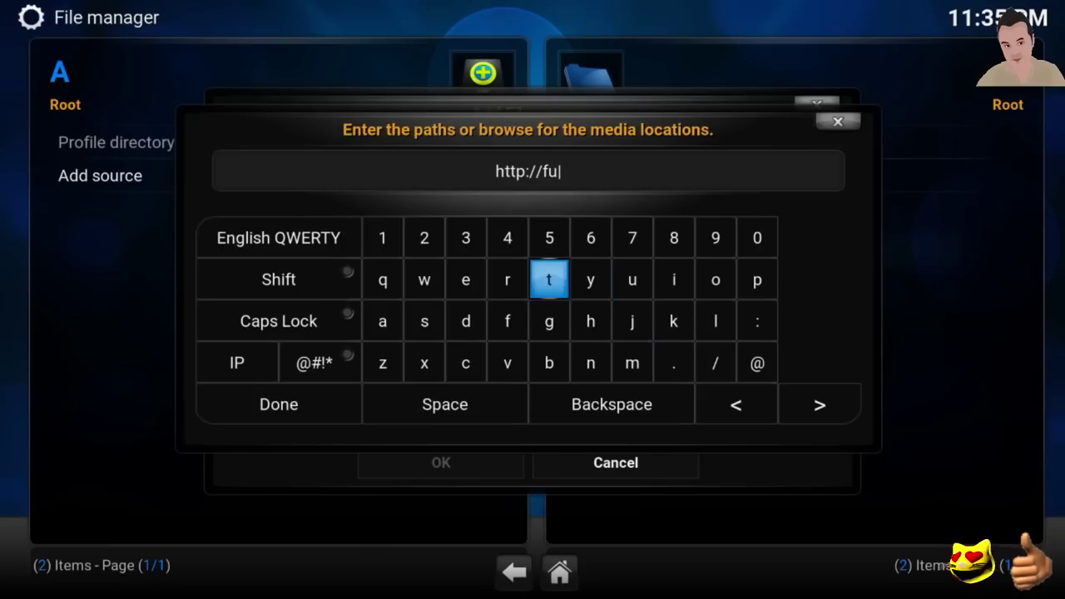
key("Left")
key("Left")
key("Left")
key("Down")
key("Return")
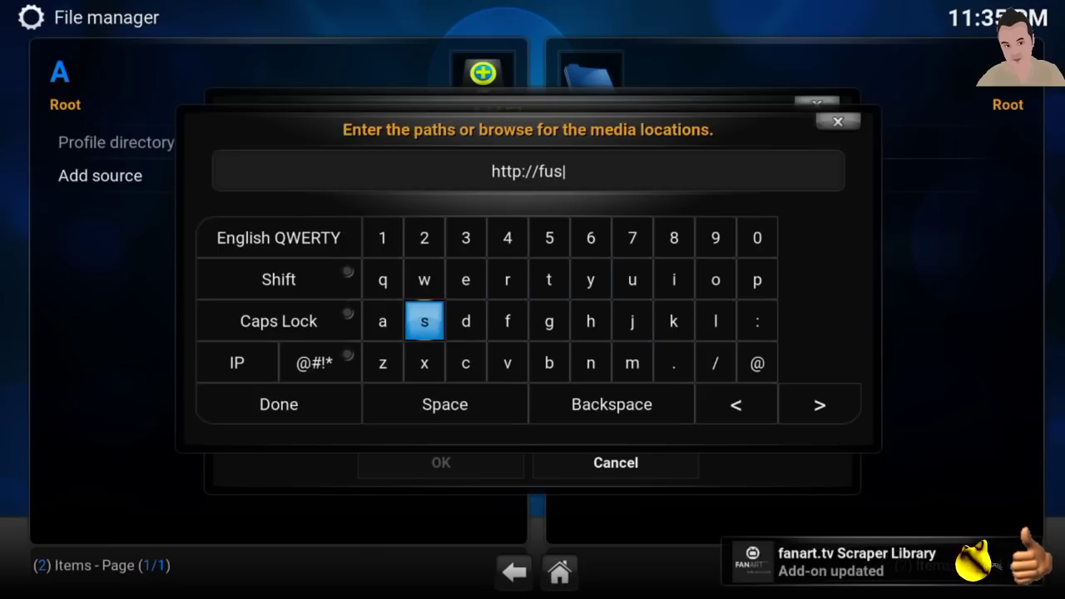
key("Right")
key("Right")
key("Right")
key("Right")
key("Right")
key("Right")
key("Up")
key("Return")
key("Right")
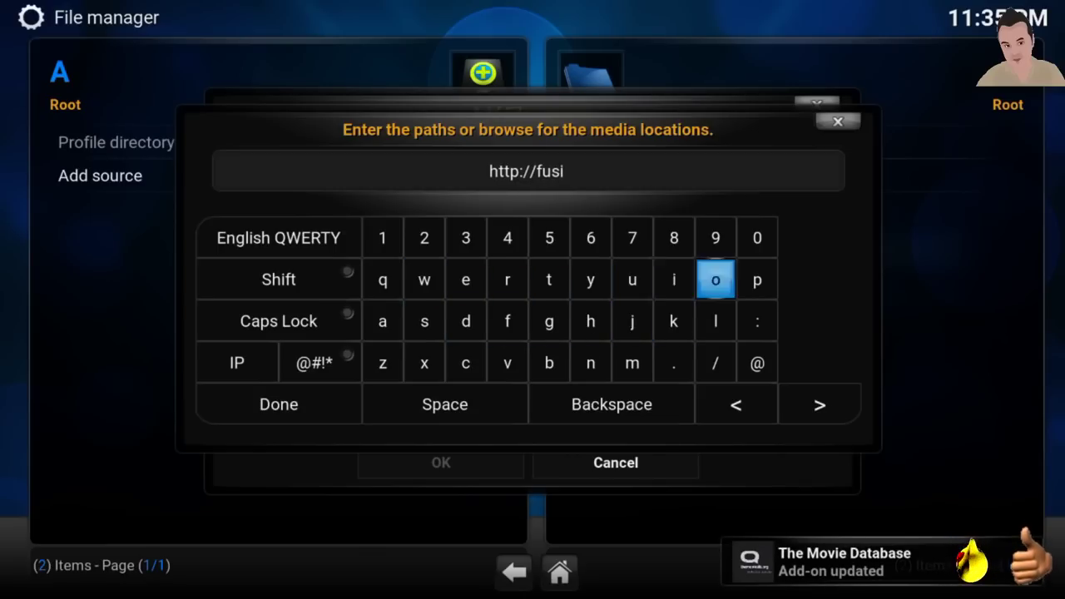
key("Left")
key("Right")
key("Return")
key("Down")
key("Left")
key("Left")
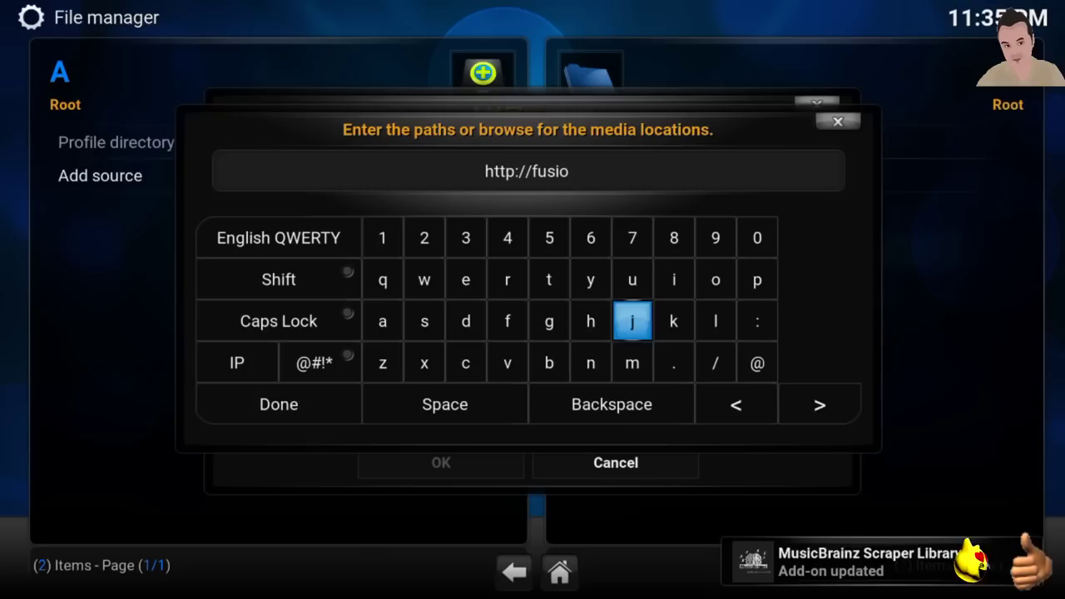
key("Left")
key("Down")
key("Return")
key("Right")
key("Right")
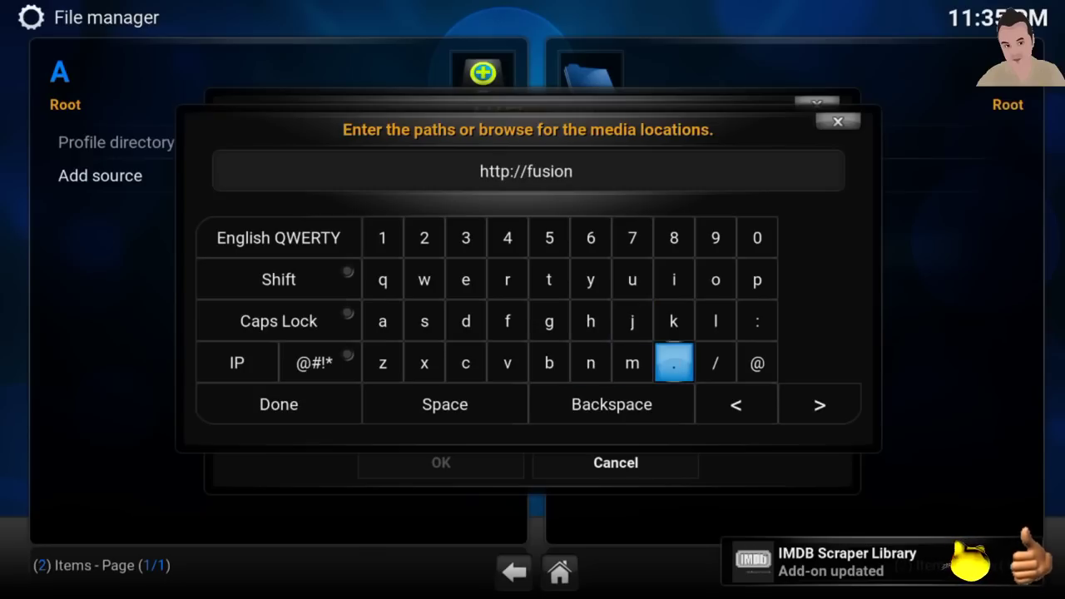
key("Return")
key("Up")
key("Up")
key("Left")
key("Left")
key("Left")
key("Left")
key("Right")
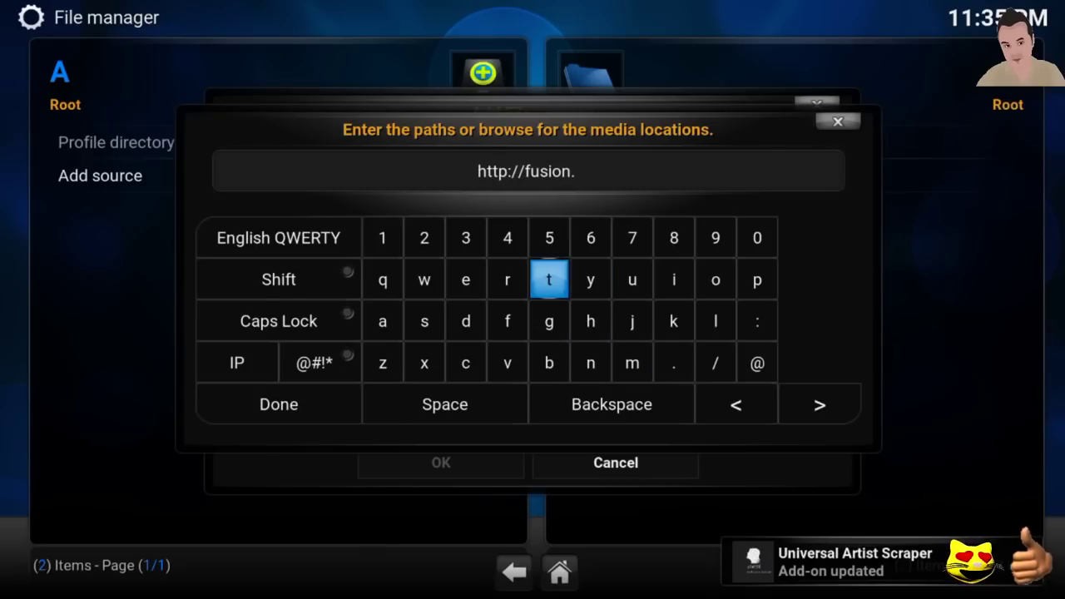
key("Return")
key("Down")
key("Down")
key("Left")
key("Return")
key("Up")
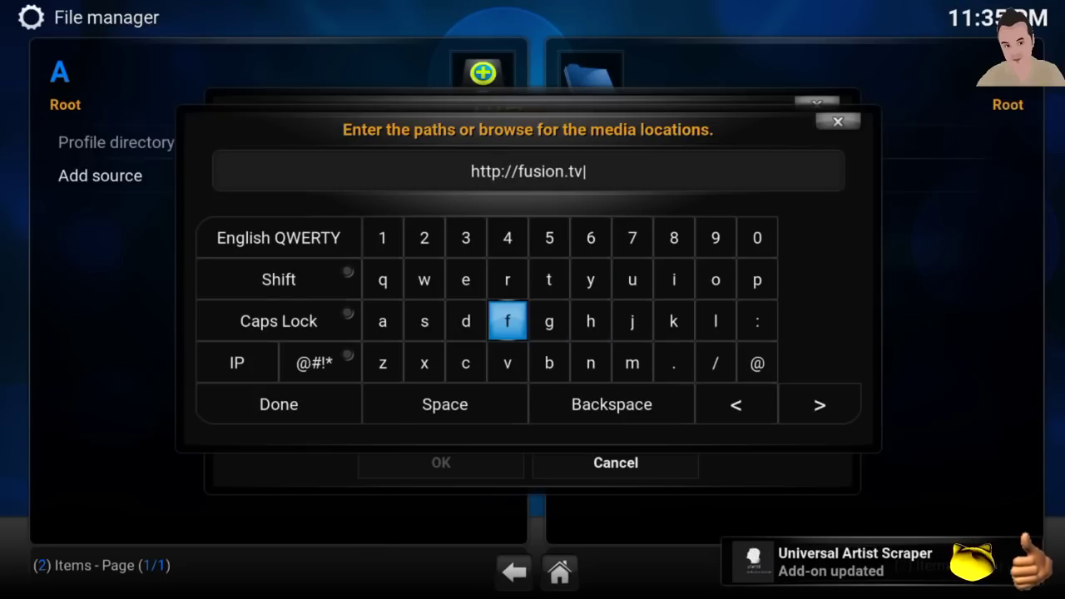
key("Left")
key("Left")
key("Left")
key("Return")
key("Right")
key("Right")
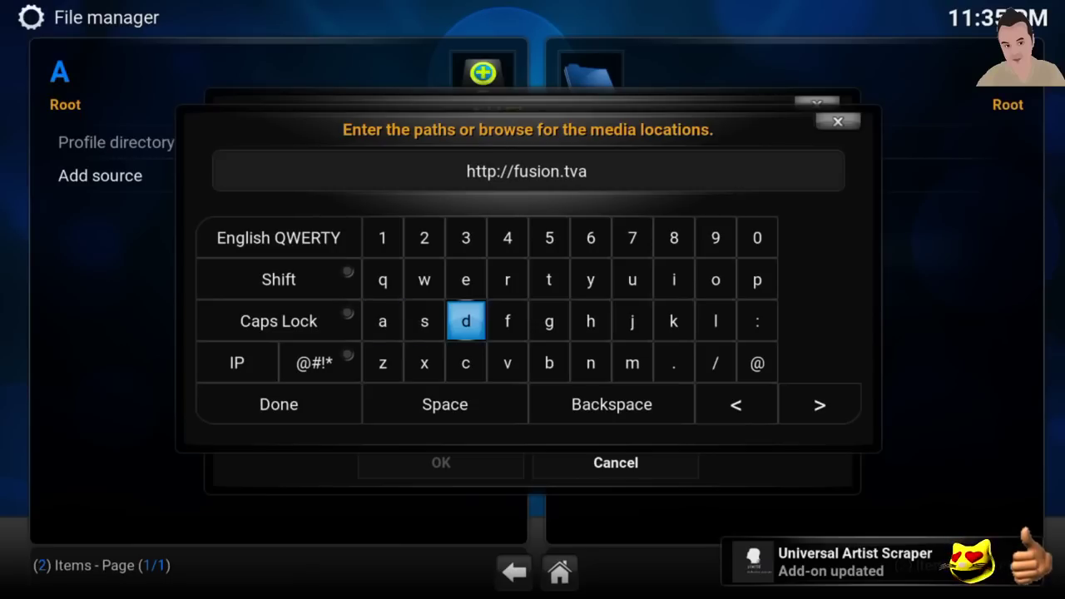
key("Return")
key("Return")
key("Right")
key("Right")
key("Right")
key("Right")
key("Right")
key("Right")
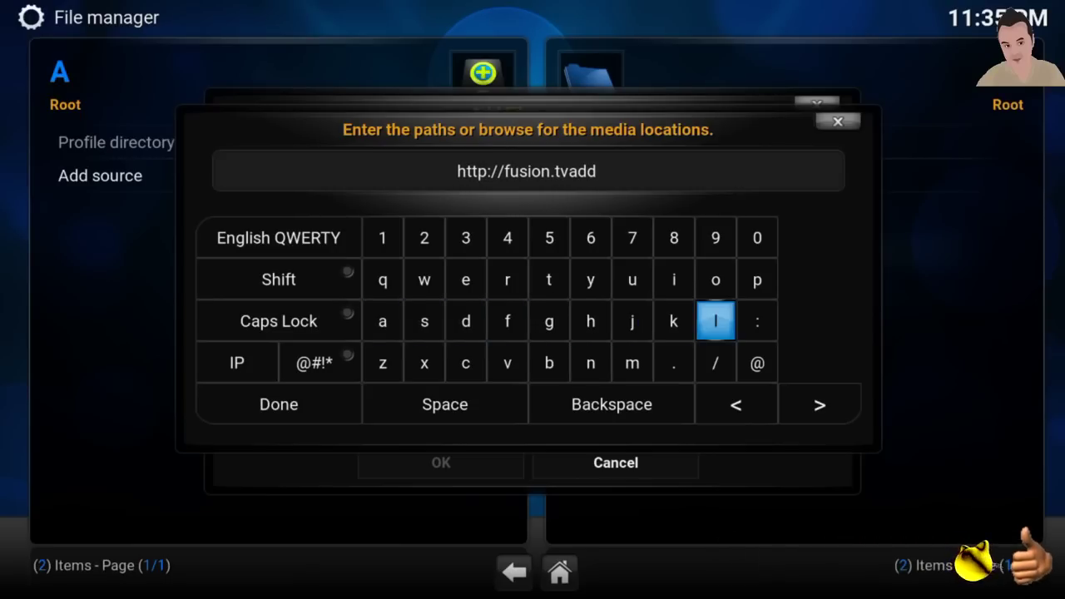
key("Up")
key("Return")
key("Down")
key("Left")
key("Left")
key("Left")
key("Down")
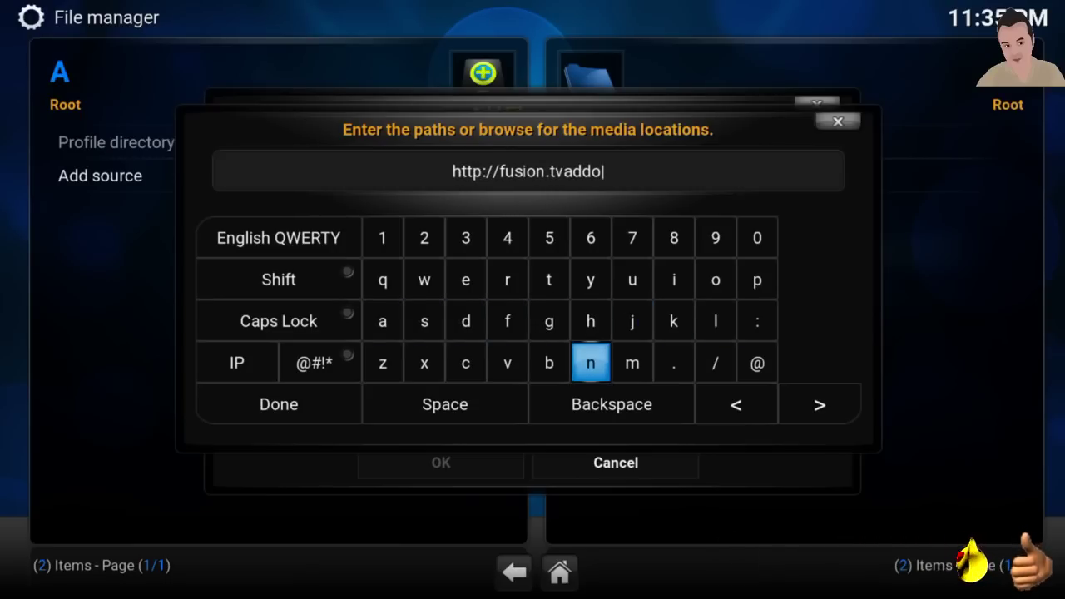
key("Return")
key("Left")
key("Left")
key("Left")
key("Left")
key("Up")
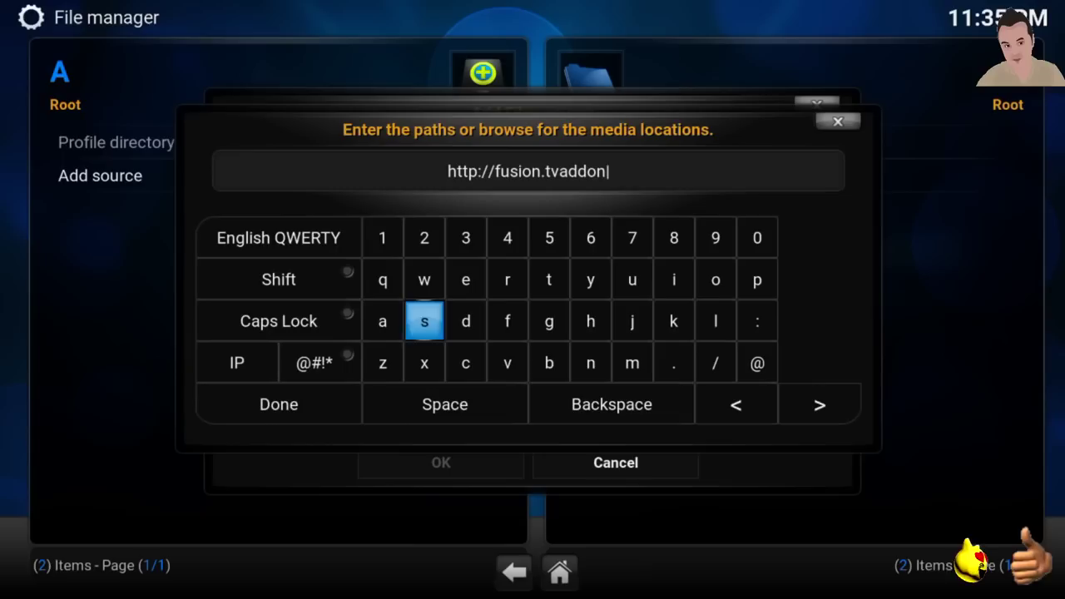
key("Return")
key("Right")
key("Right")
key("Right")
key("Right")
key("Right")
key("Right")
key("Down")
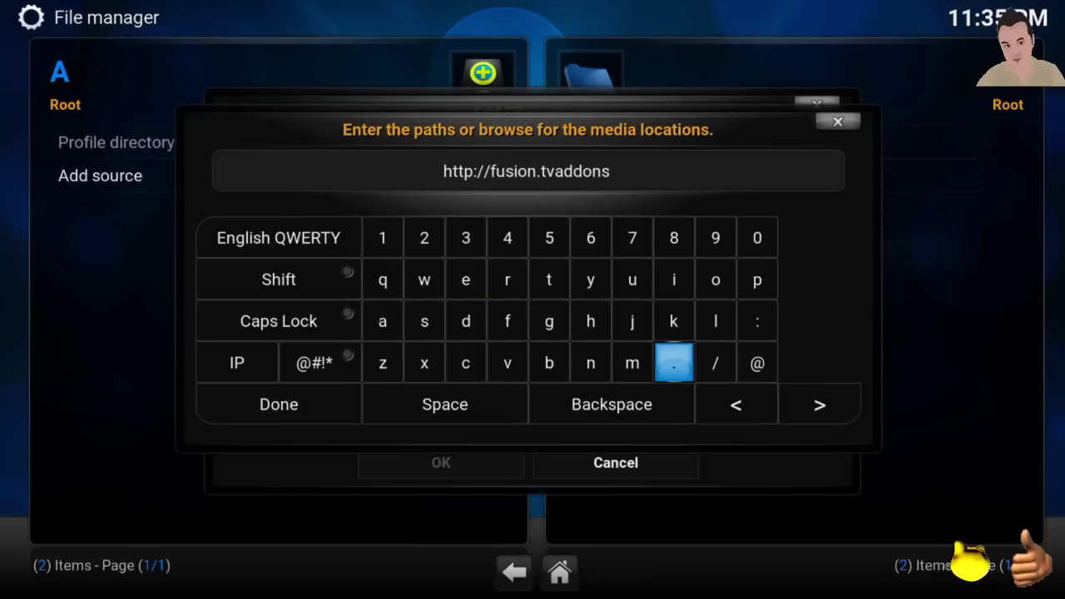
key("Return")
key("Left")
key("Left")
key("Left")
key("Left")
key("Left")
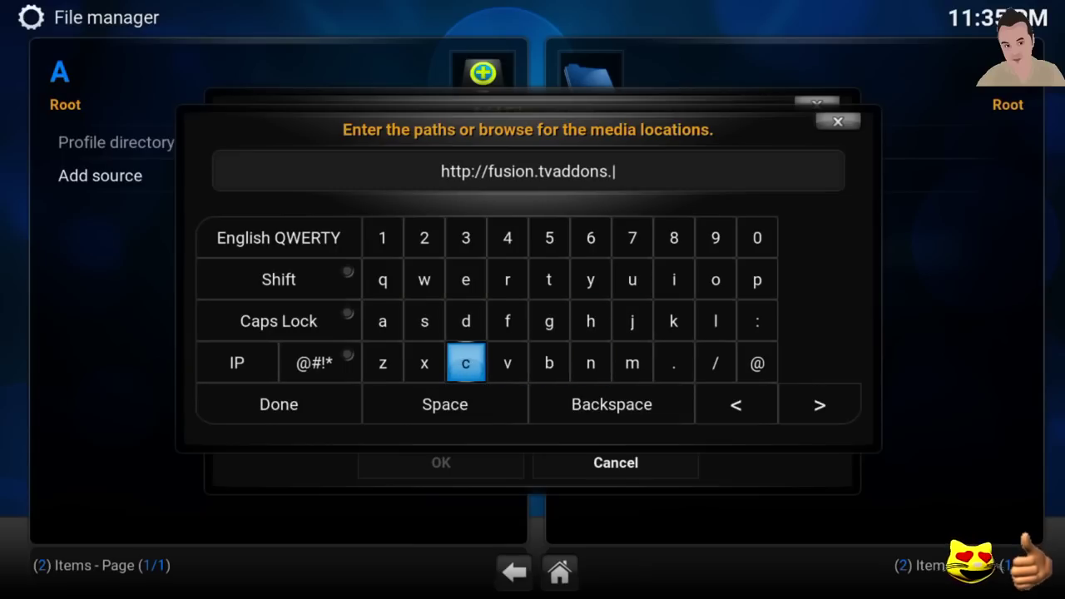
key("Left")
key("Left")
key("Up")
key("Return")
key("Right")
key("Right")
key("Right")
key("Right")
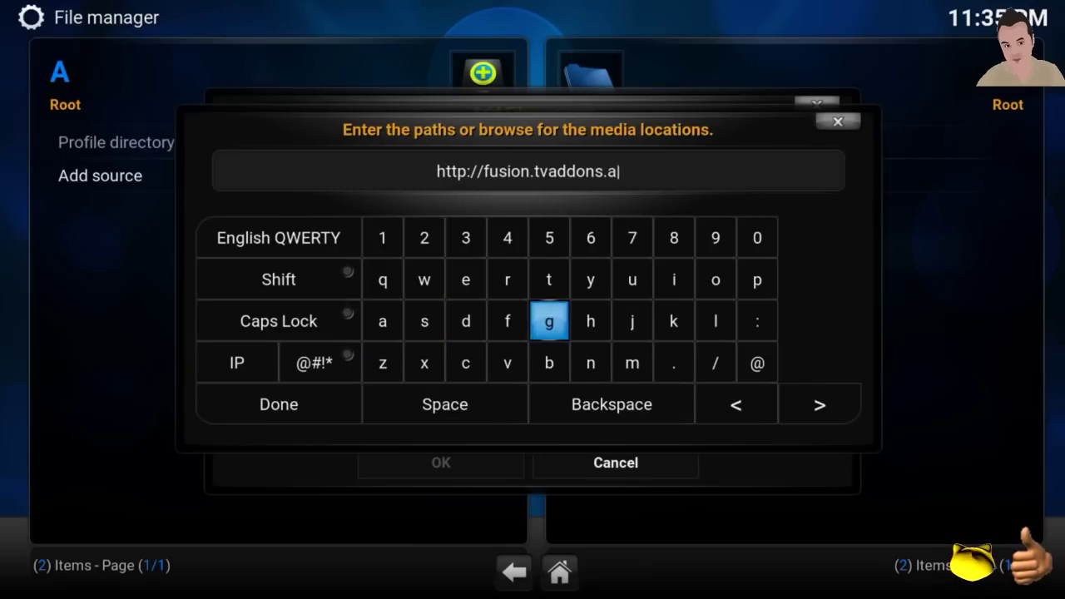
key("Return")
key("Down")
key("Down")
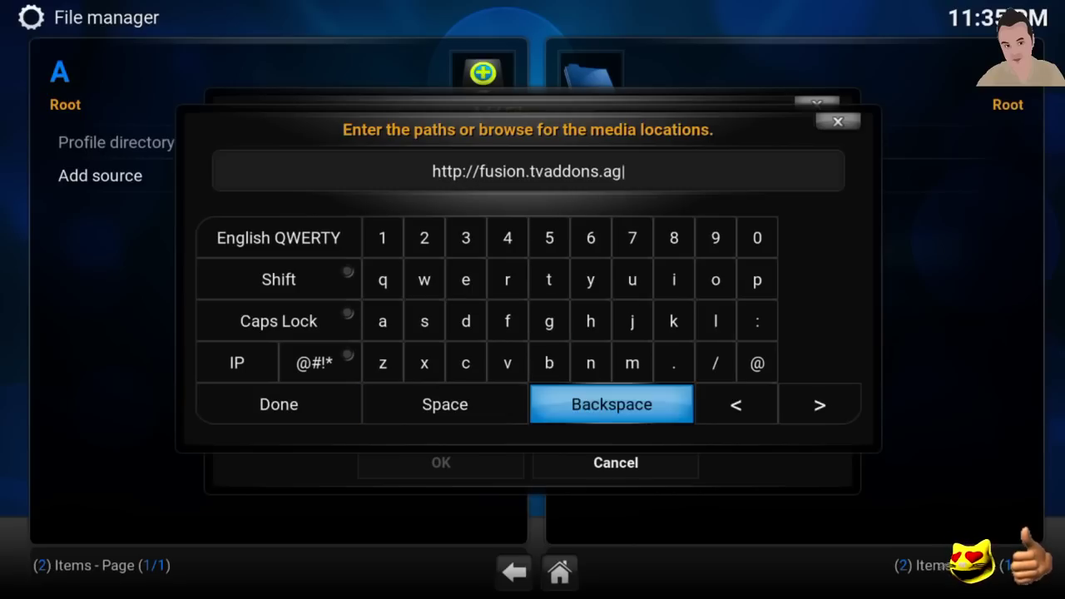
key("Left")
key("Left")
key("Left")
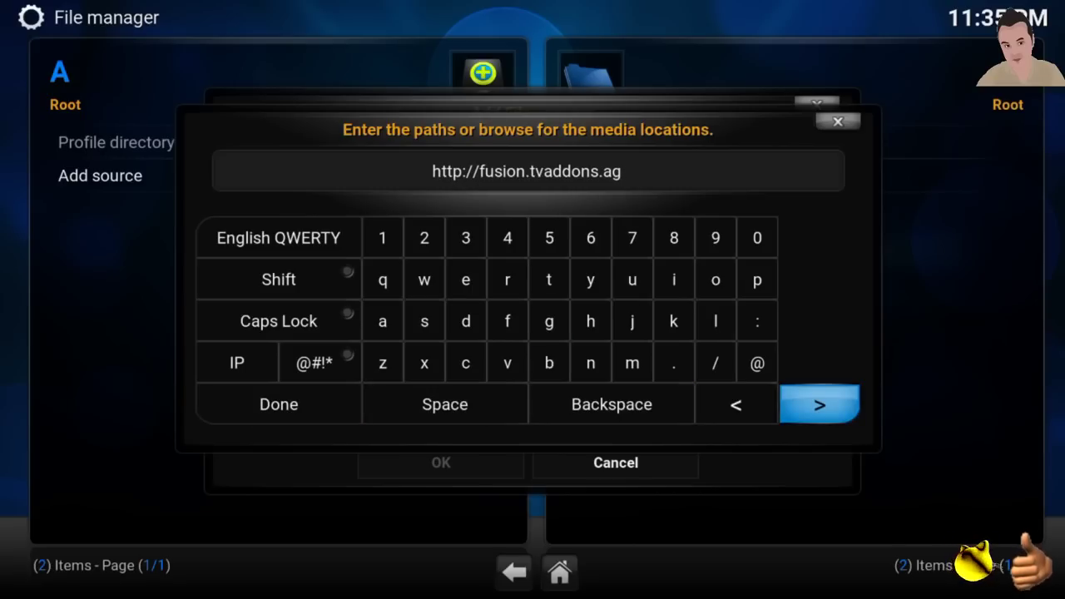
key("Left")
key("Left")
key("Left")
key("Left")
key("Left")
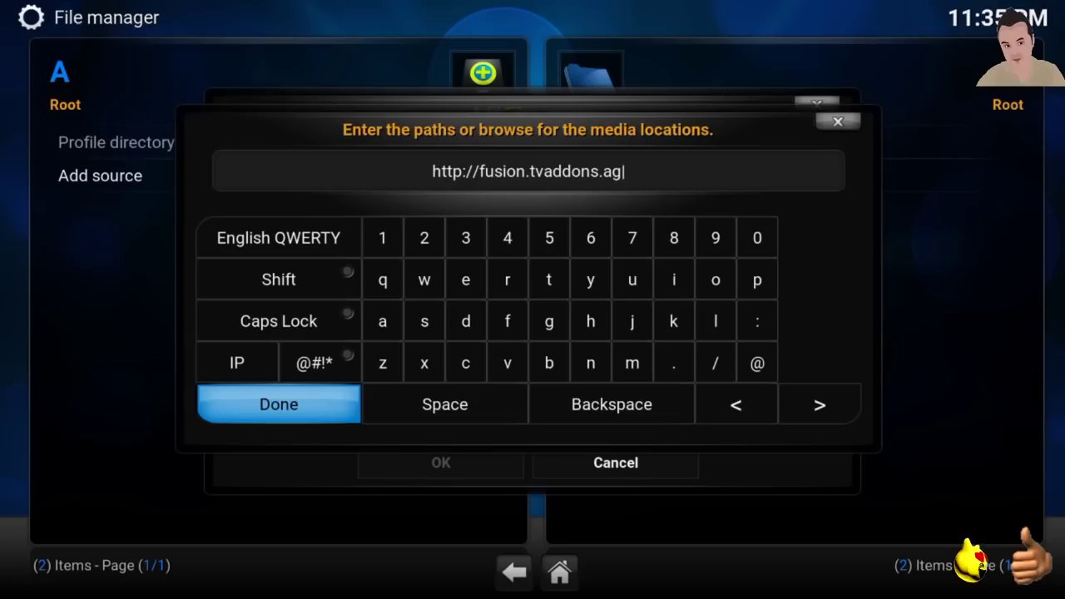
key("Return")
Open the media source name for editing and enter t as its first letter.
key("Down")
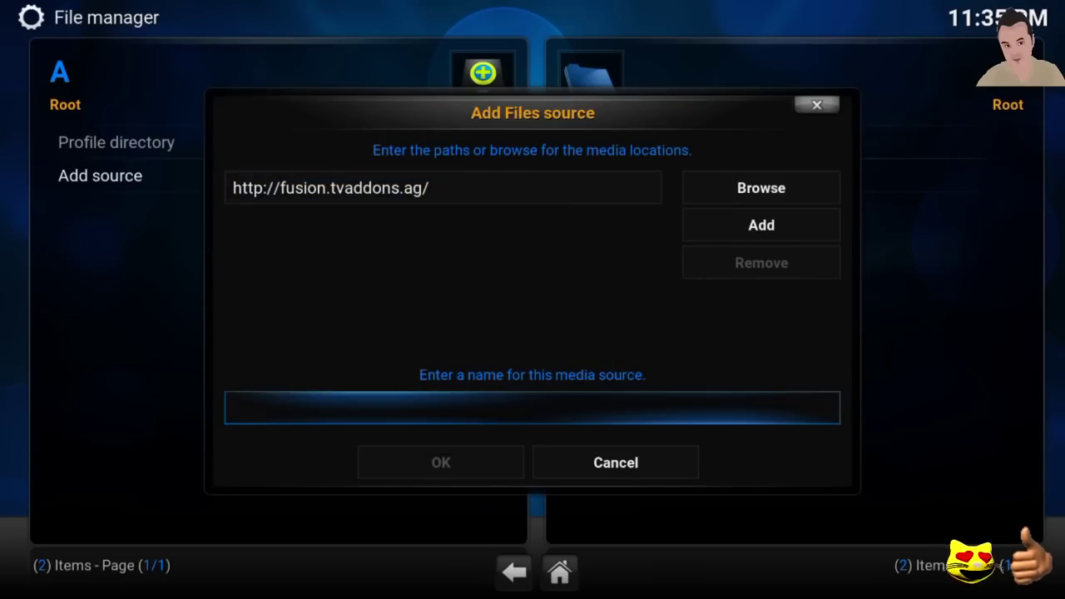
key("Return")
key("Up")
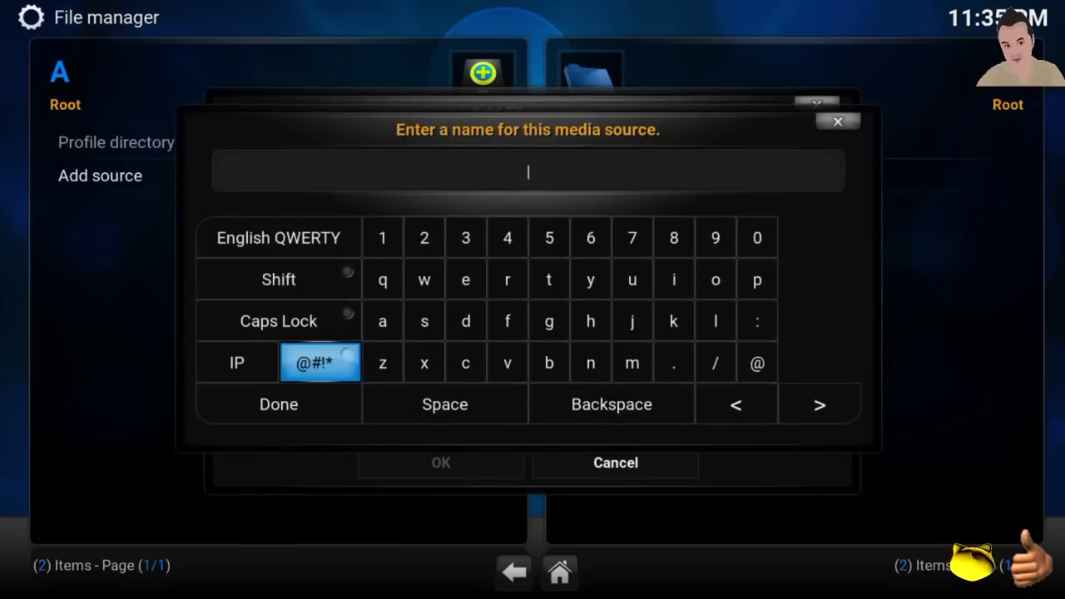
key("Up")
key("Right")
key("Right")
key("Right")
key("Right")
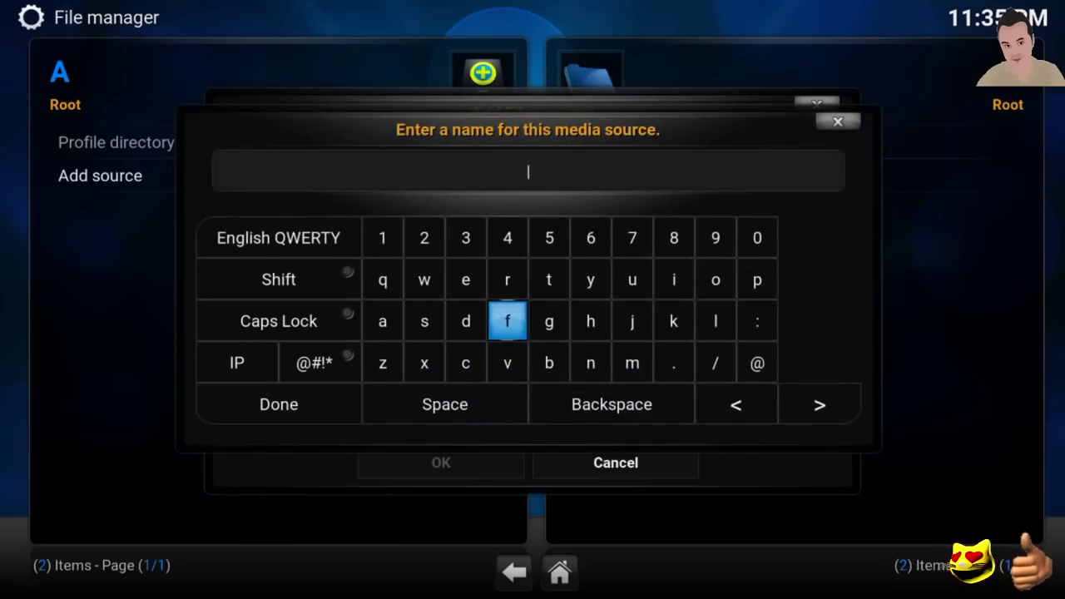
key("Up")
key("Right")
key("Return")
Add the letter v so the media source name reads "tv", and save the new source.
key("Down")
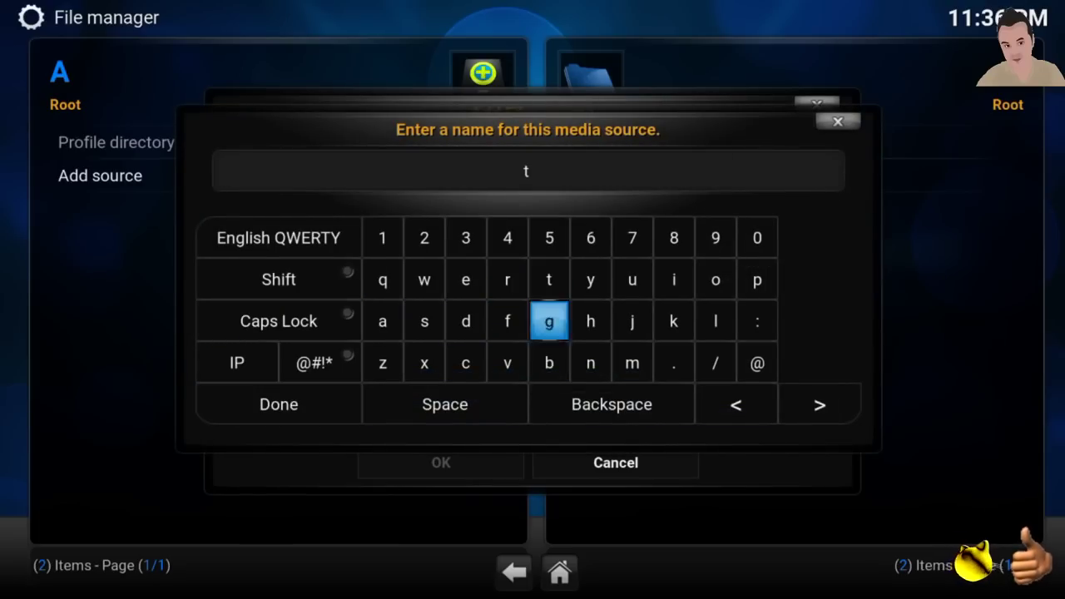
key("Down")
key("Left")
key("Return")
key("Down")
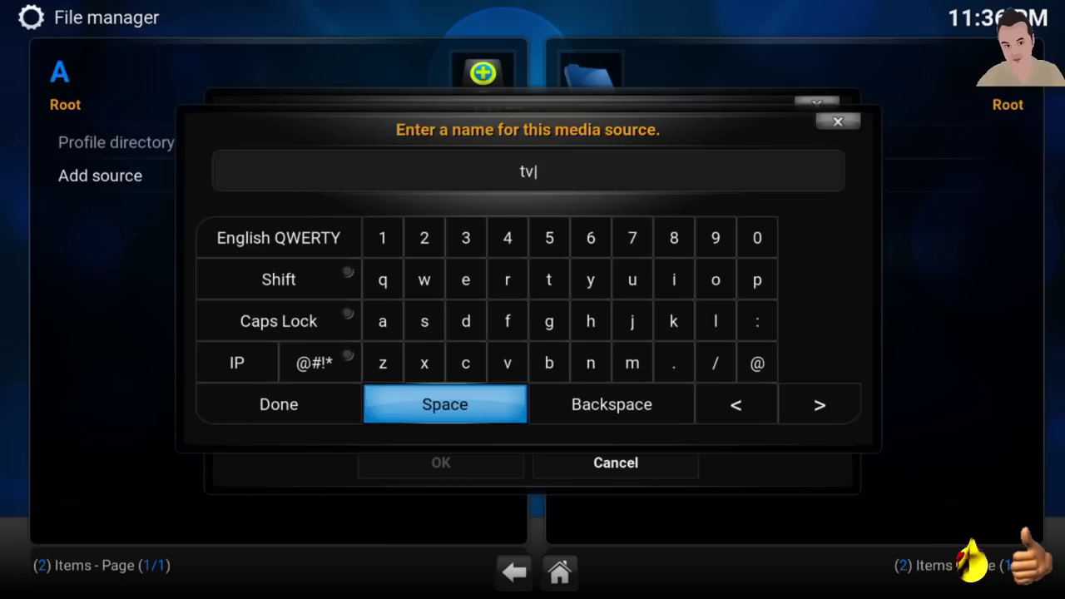
key("Left")
key("Return")
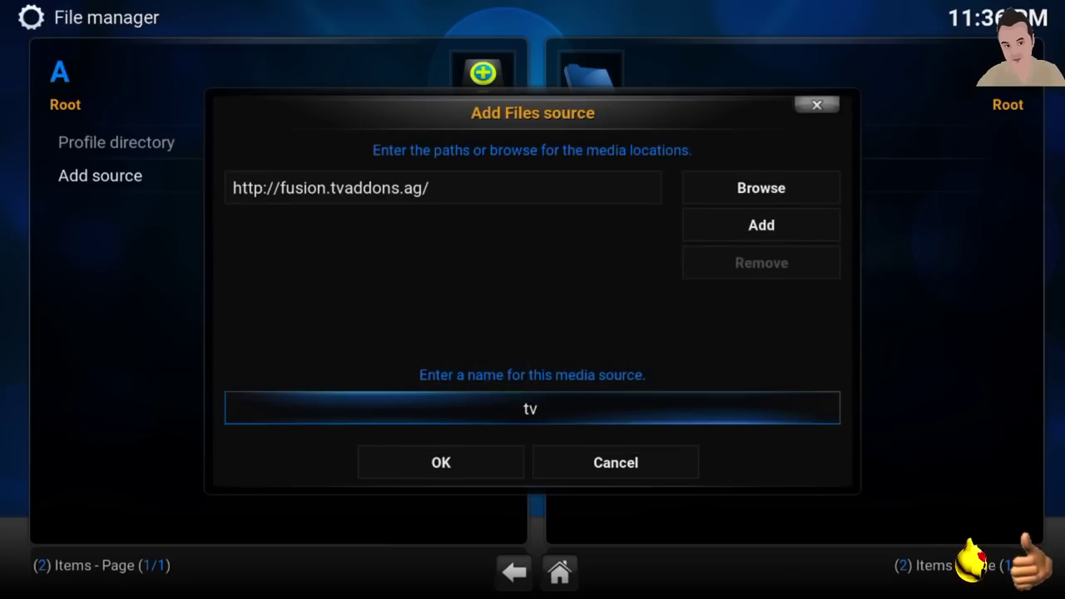
key("Down")
key("Return")
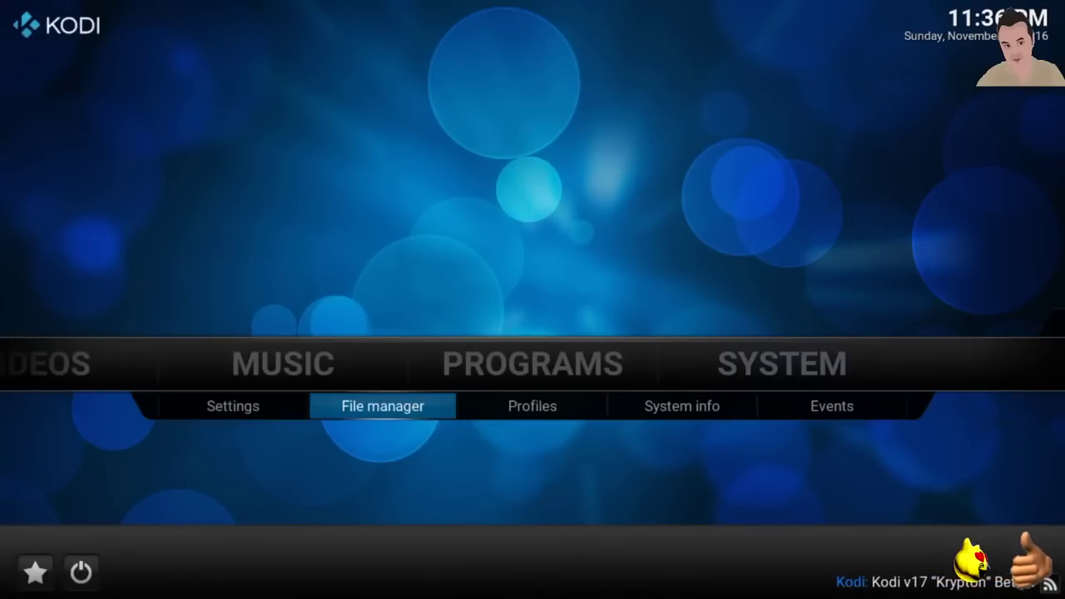
Open the Add-ons section of the system settings and dismiss the first run help.
key("Left")
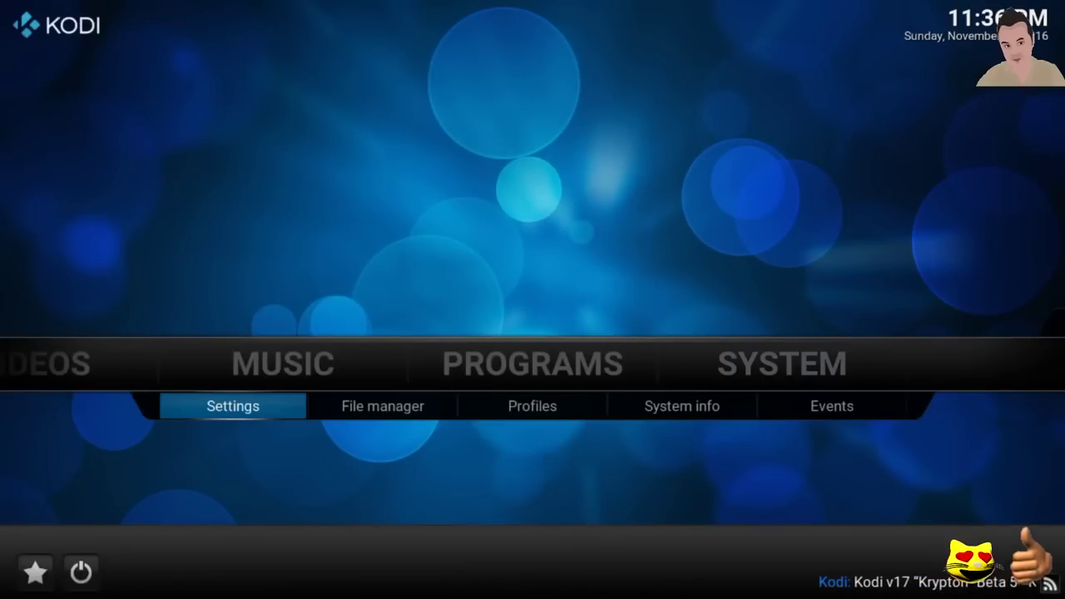
key("Return")
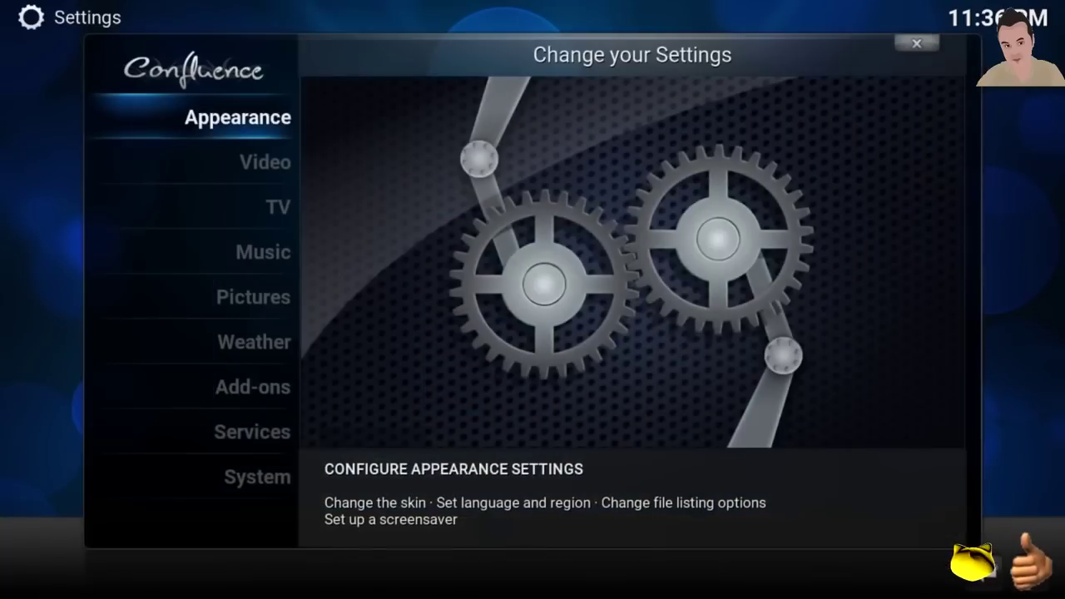
key("Down")
key("Up")
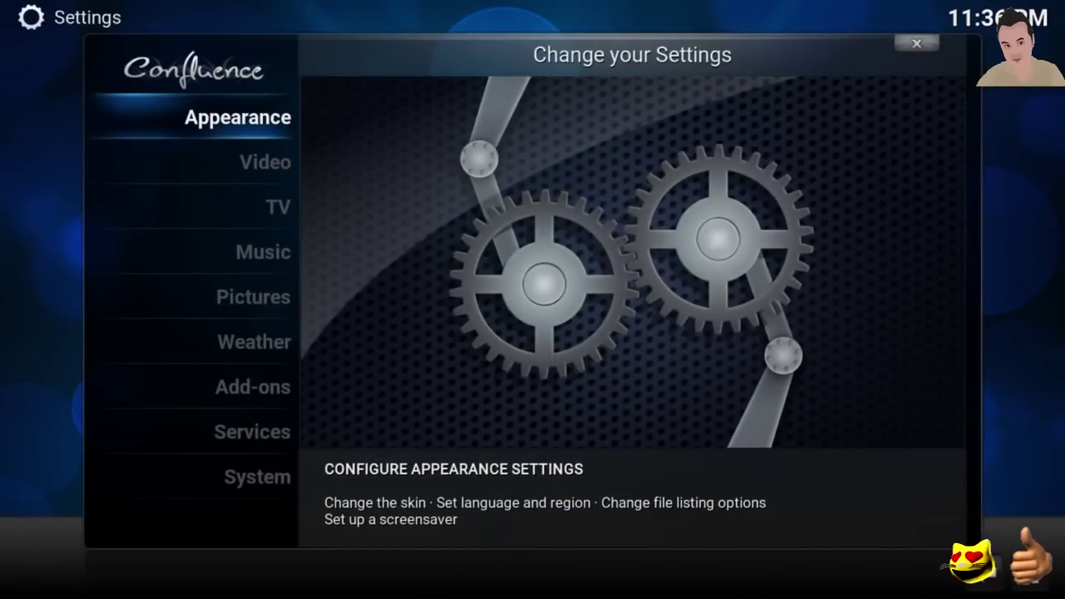
key("Down")
key("Down")
key("Down")
key("Down")
key("Down")
key("Down")
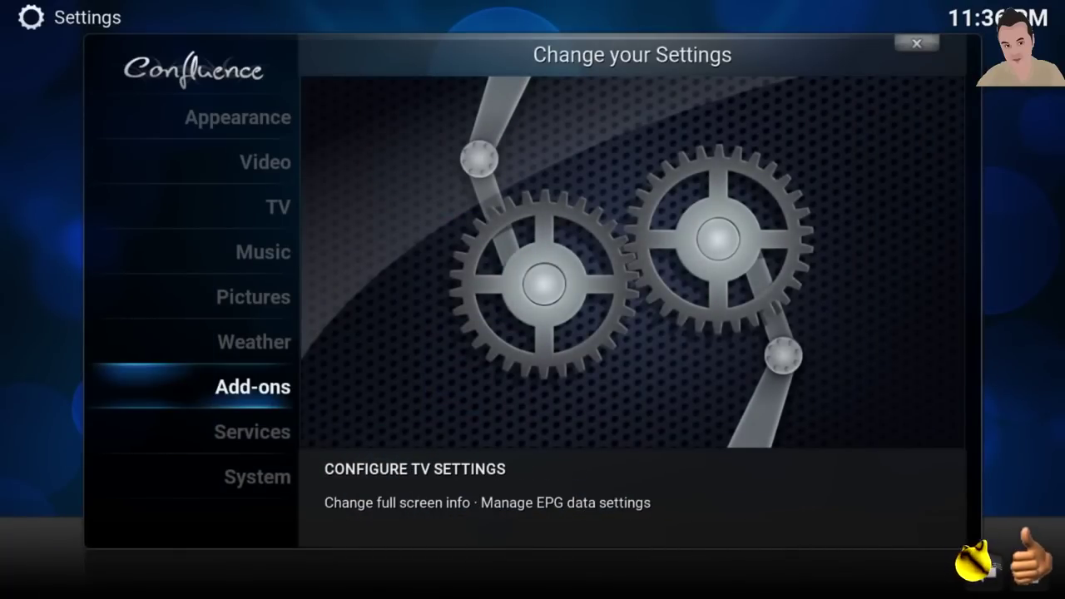
key("Return")
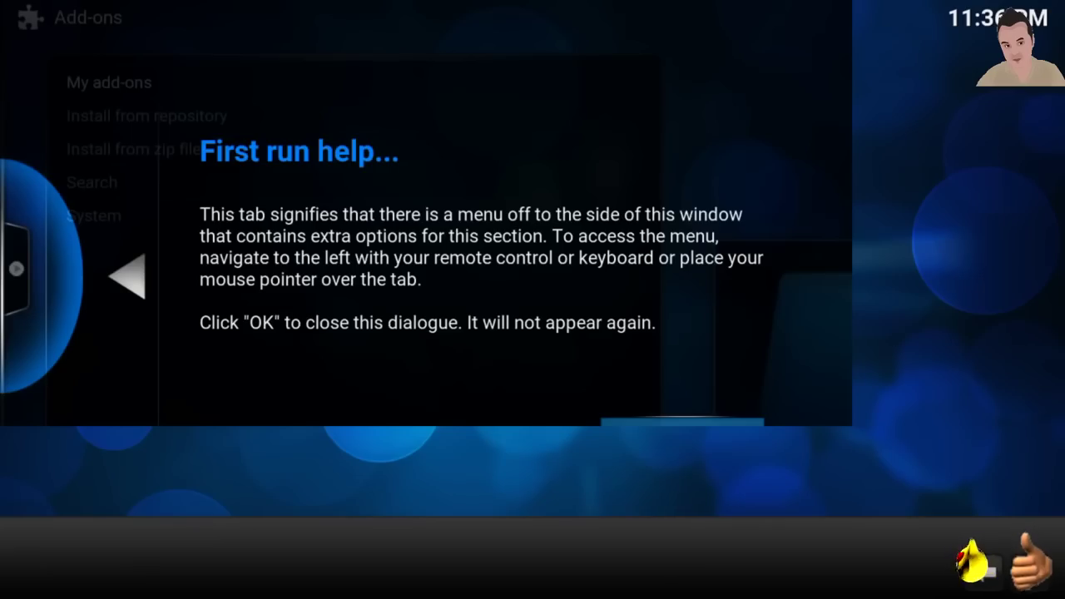
key("Return")
Choose to install an add-on from a zip file and open the "tv" source.
key("Down")
key("Down")
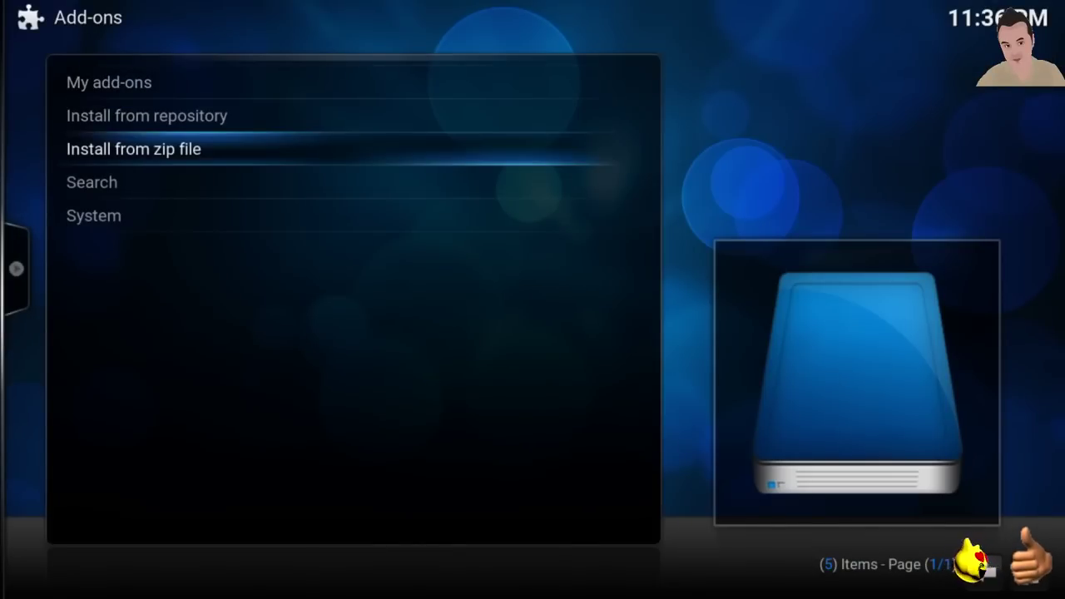
key("Return")
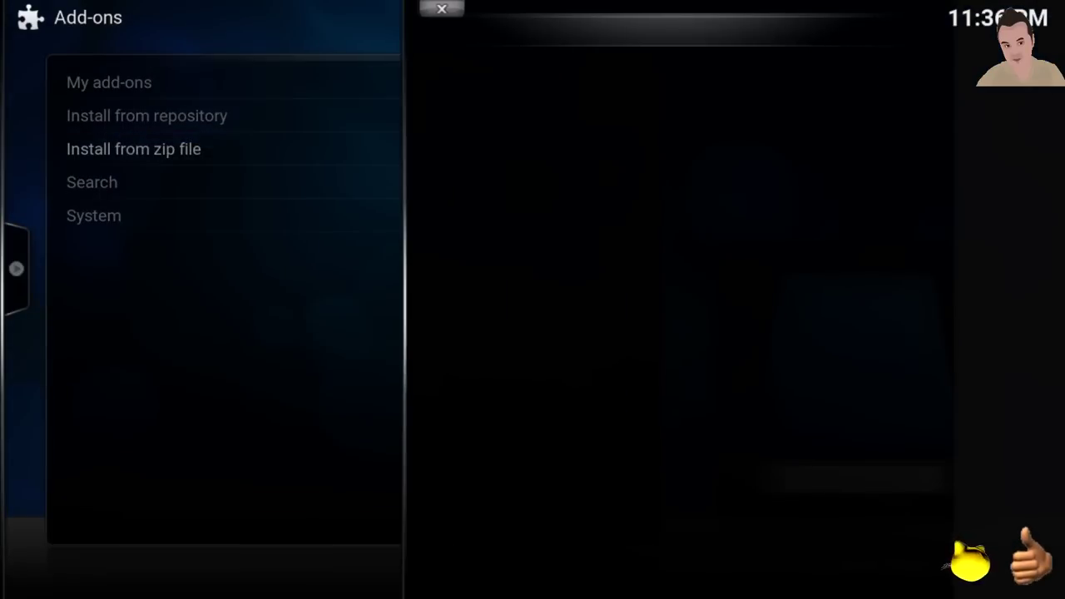
key("Down")
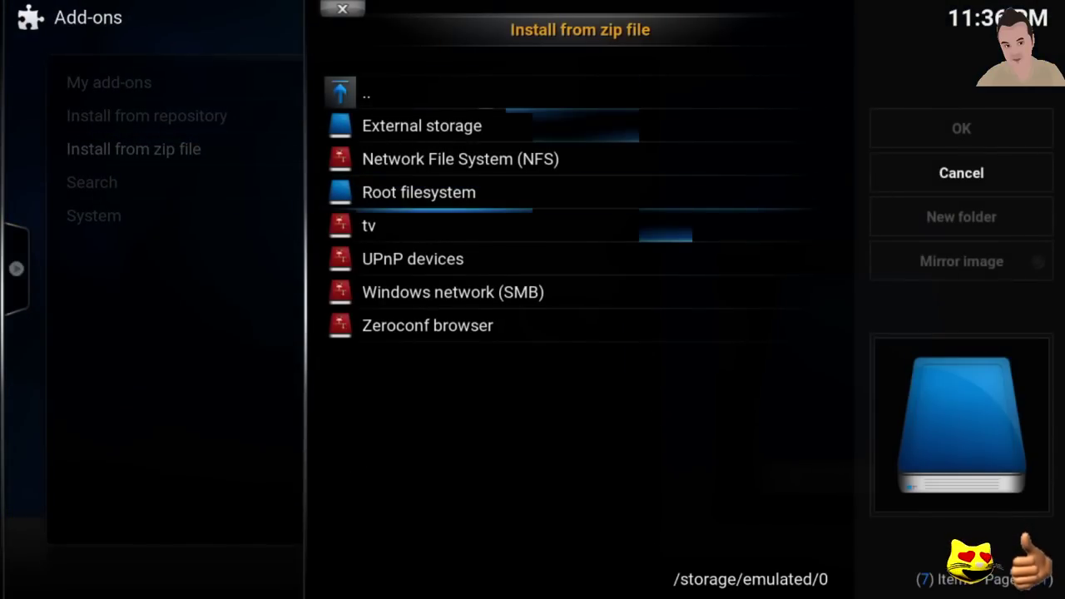
key("Down")
key("Return")
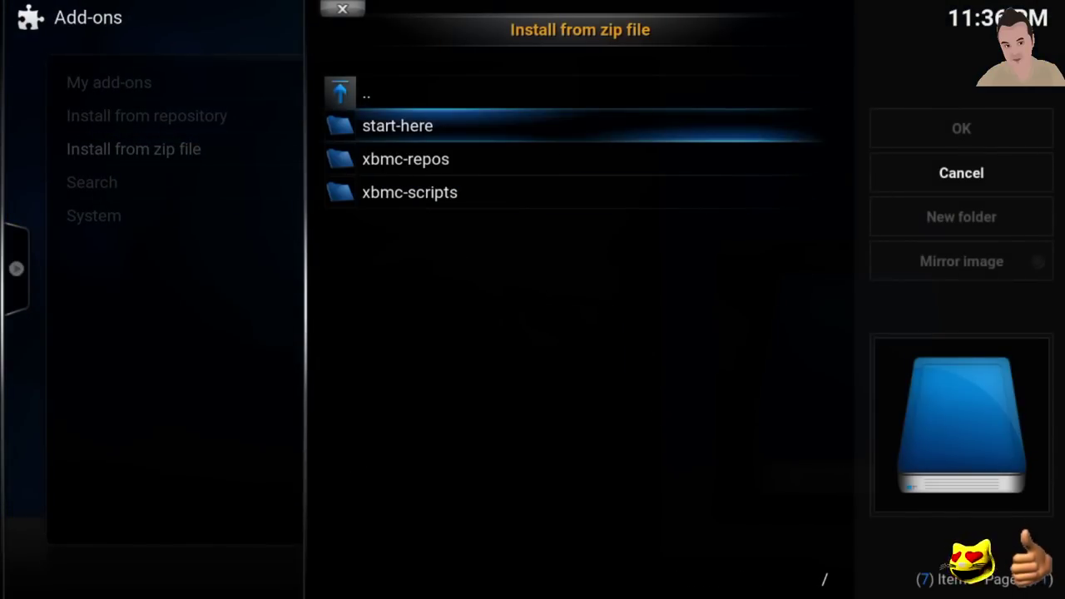
Install plugin.video.hubwizard-1.2.0.zip from the start-here folder and return to the home screen.
key("Return")
key("Return")
key("Return")
key("Down")
key("Down")
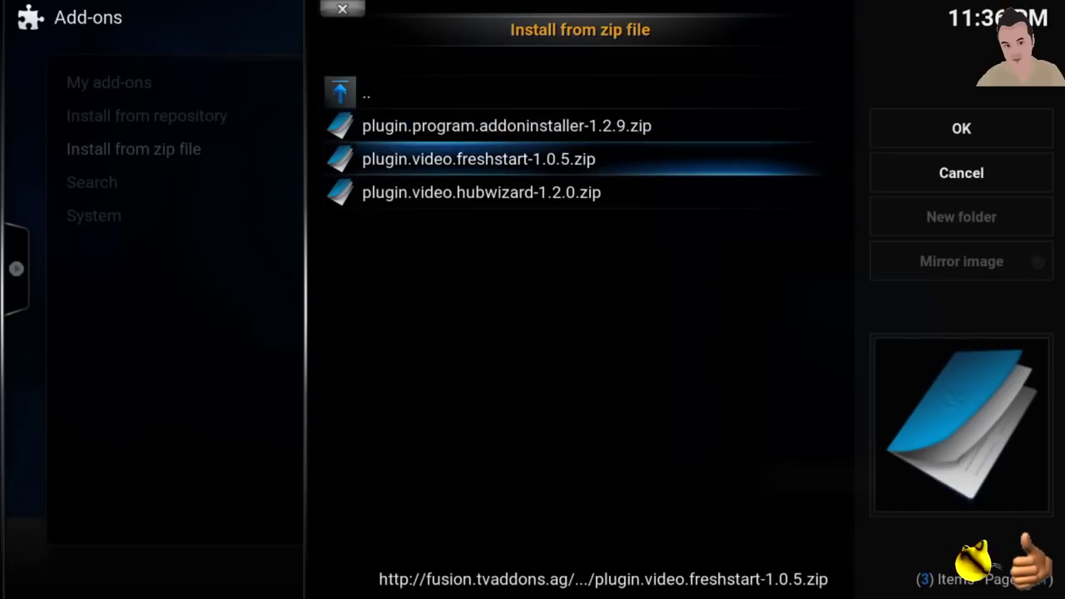
key("Down")
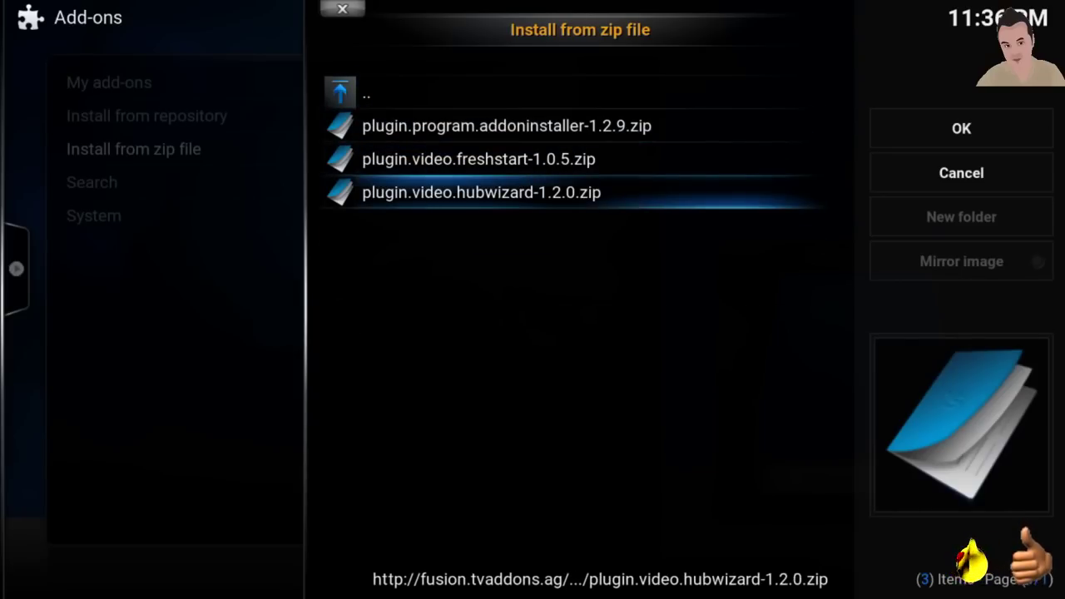
key("Return")
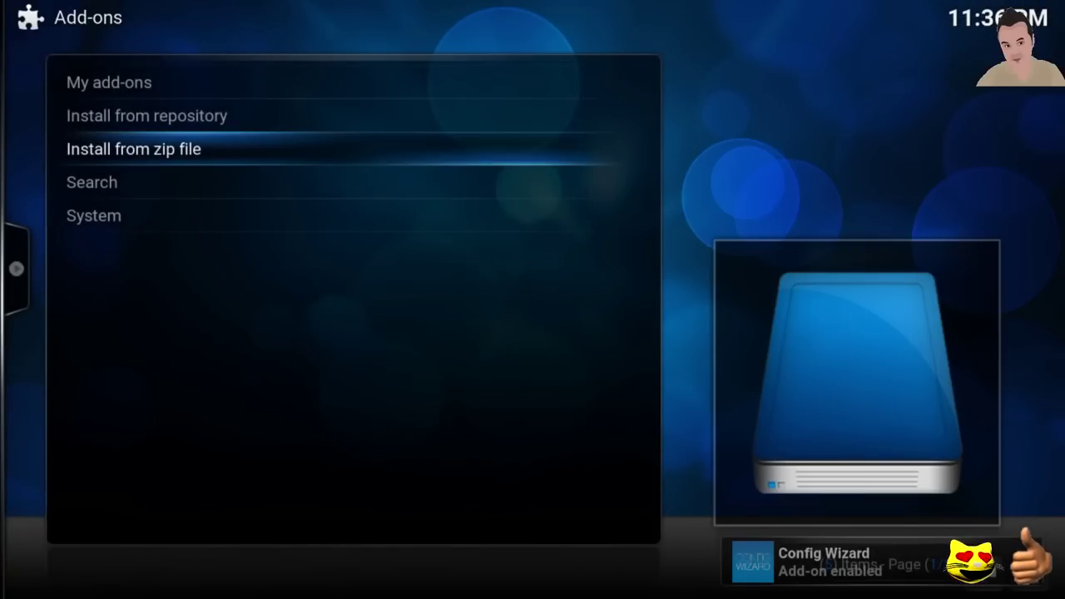
key("Escape")
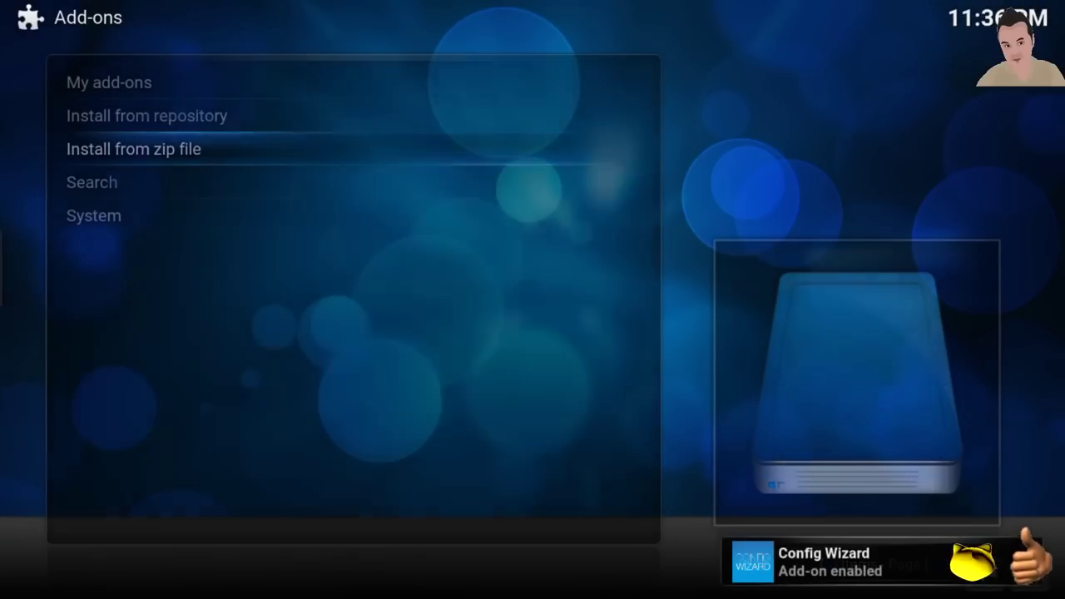
key("Escape")
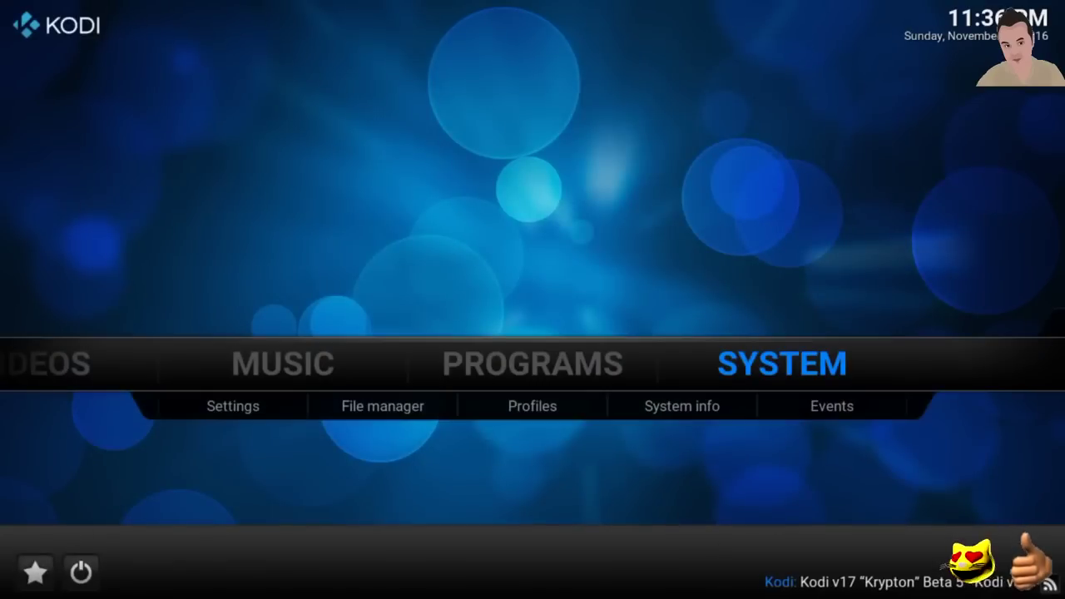
Open Config Wizard from the program add-ons.
key("Left")
key("Return")
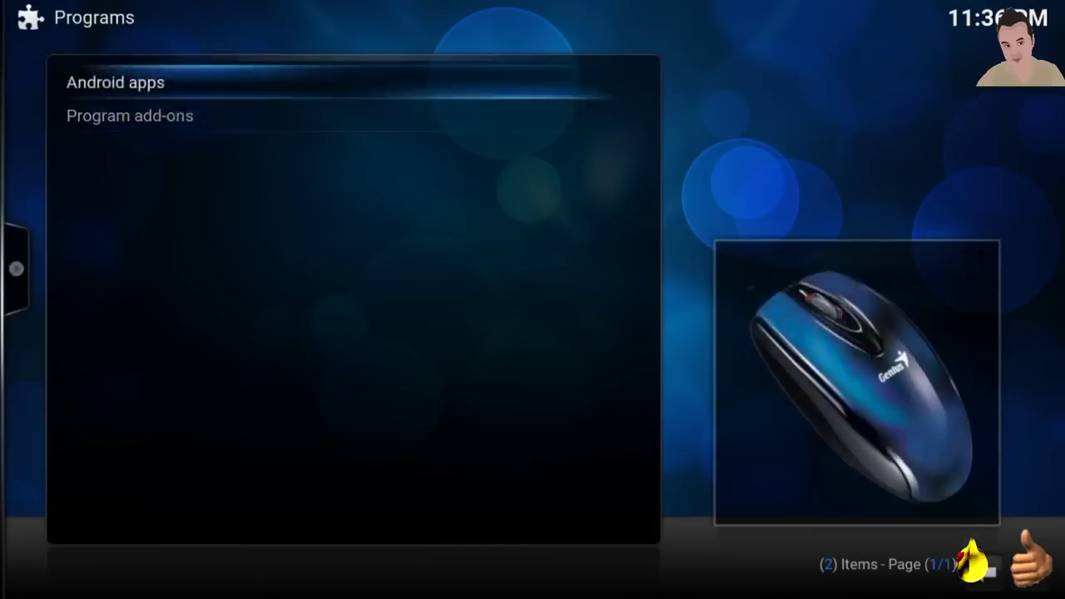
key("Down")
key("Return")
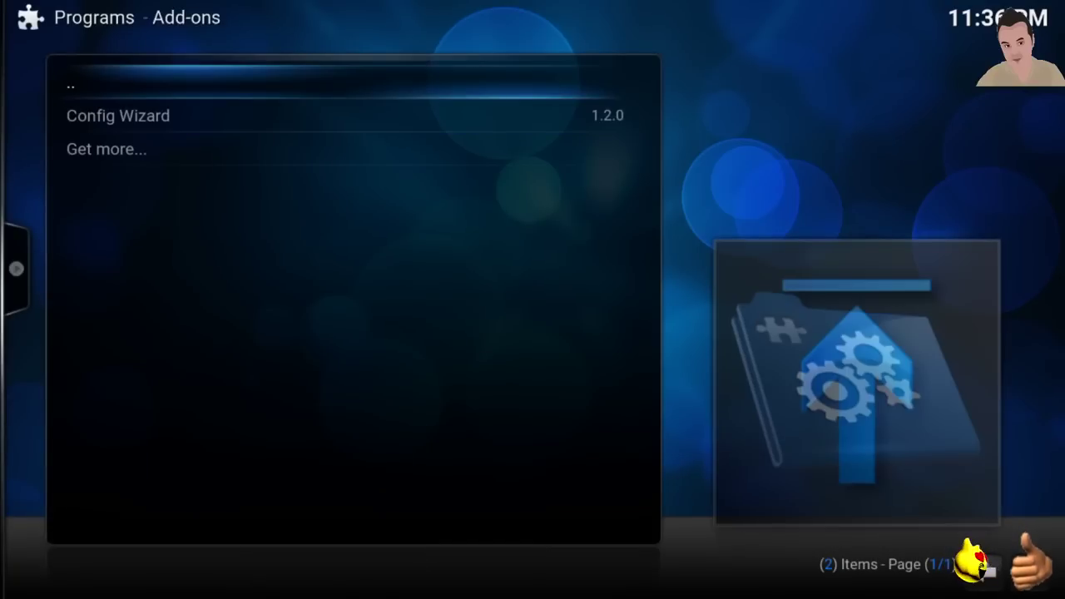
key("Down")
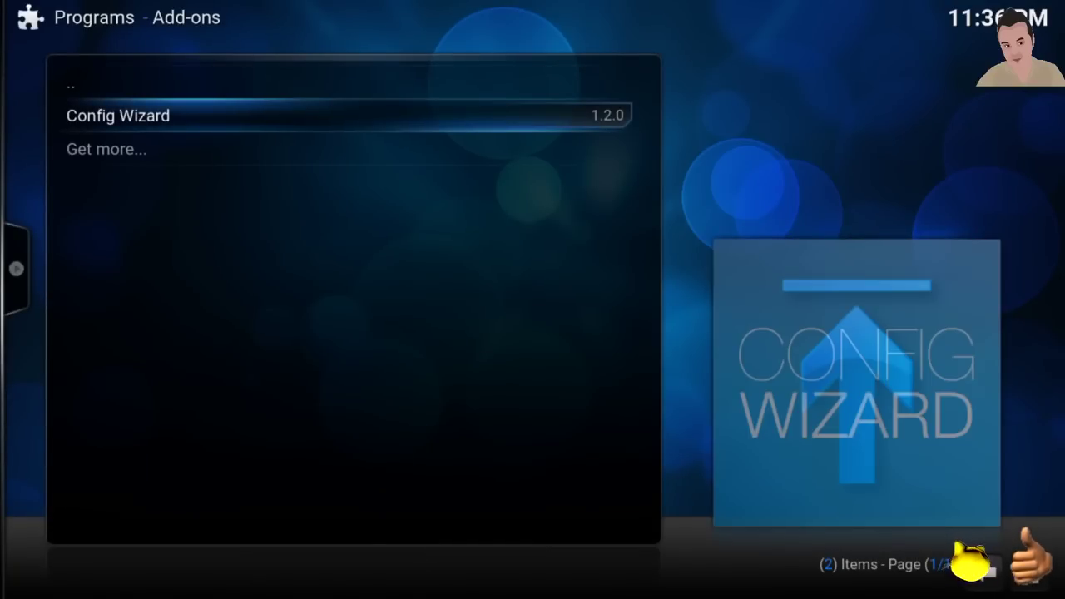
key("Return")
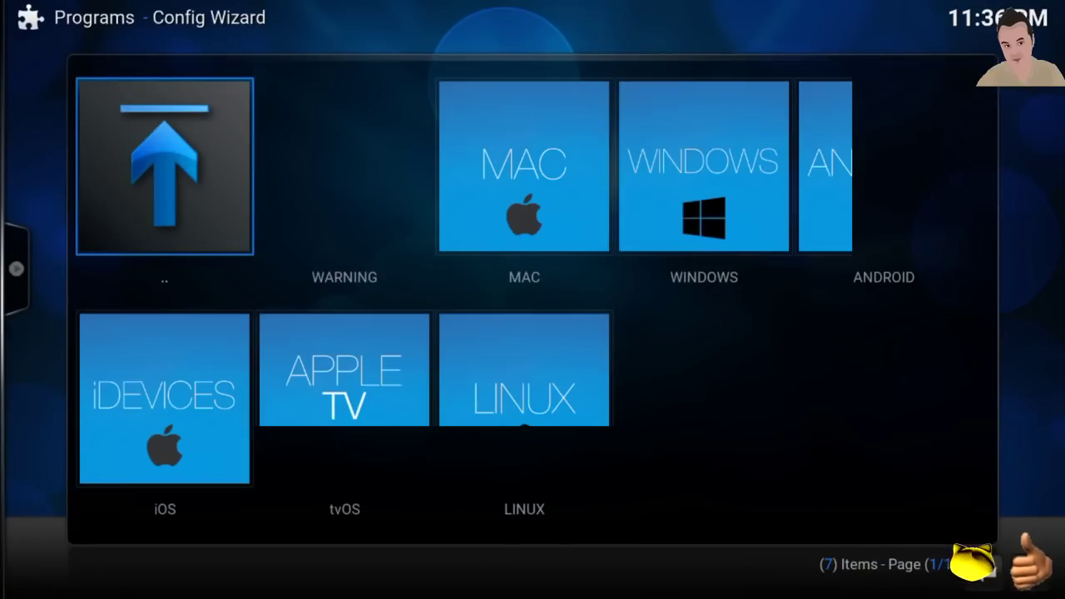
Choose the Android configuration in Config Wizard and run its installation.
key("Right")
key("Right")
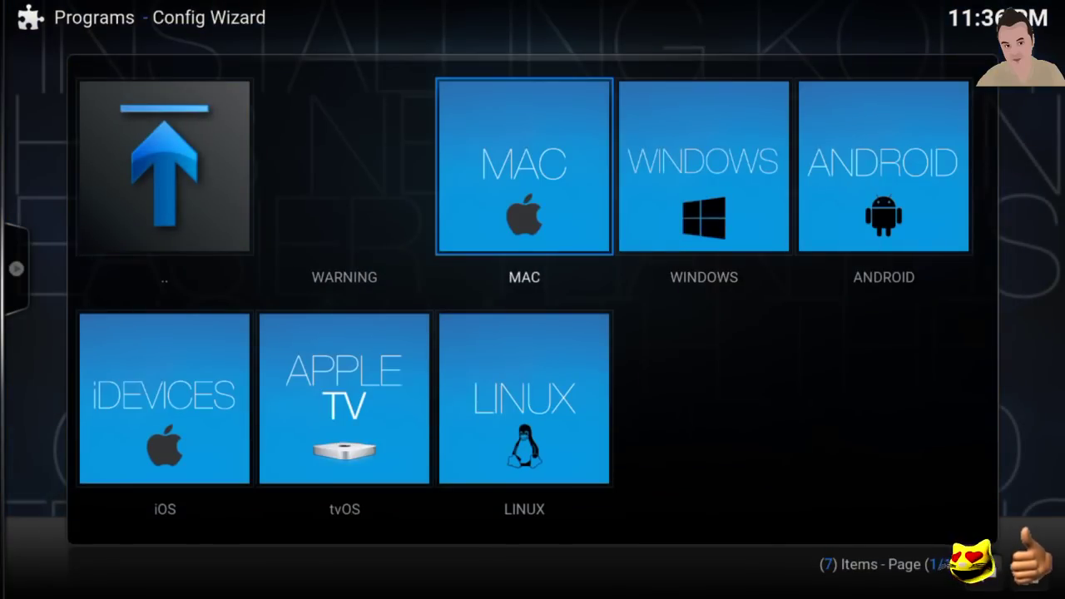
key("Right")
key("Right")
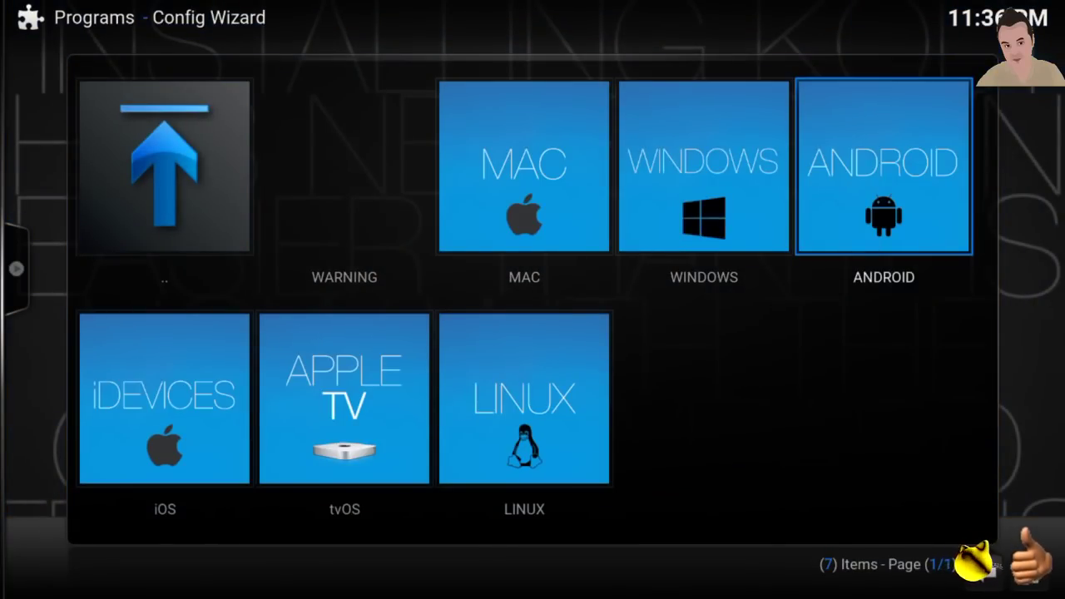
key("Return")
key("Return")
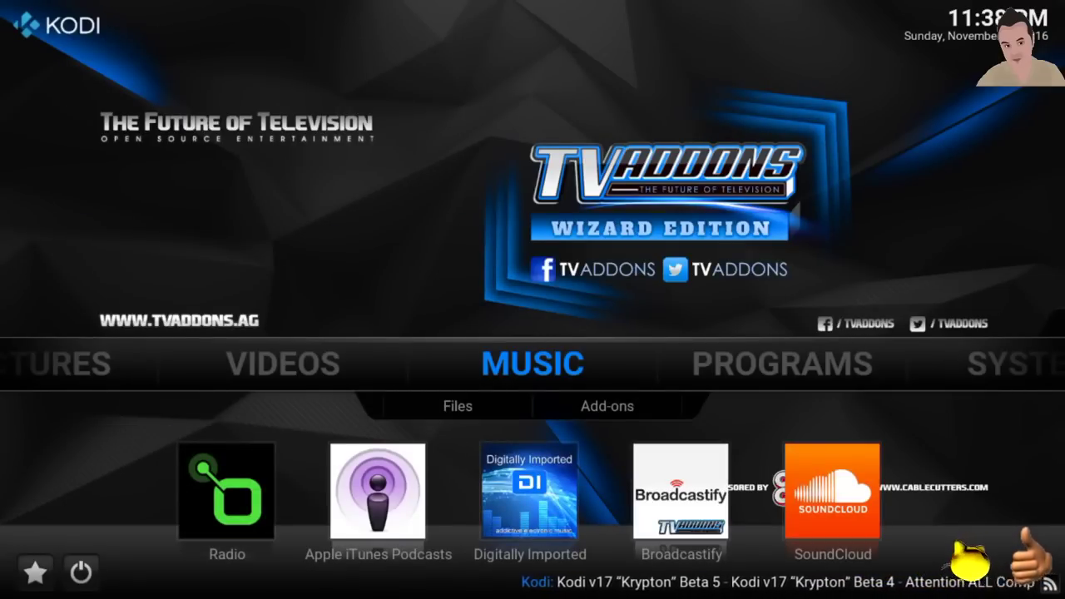
Open the list of installed video add-ons.
key("Left")
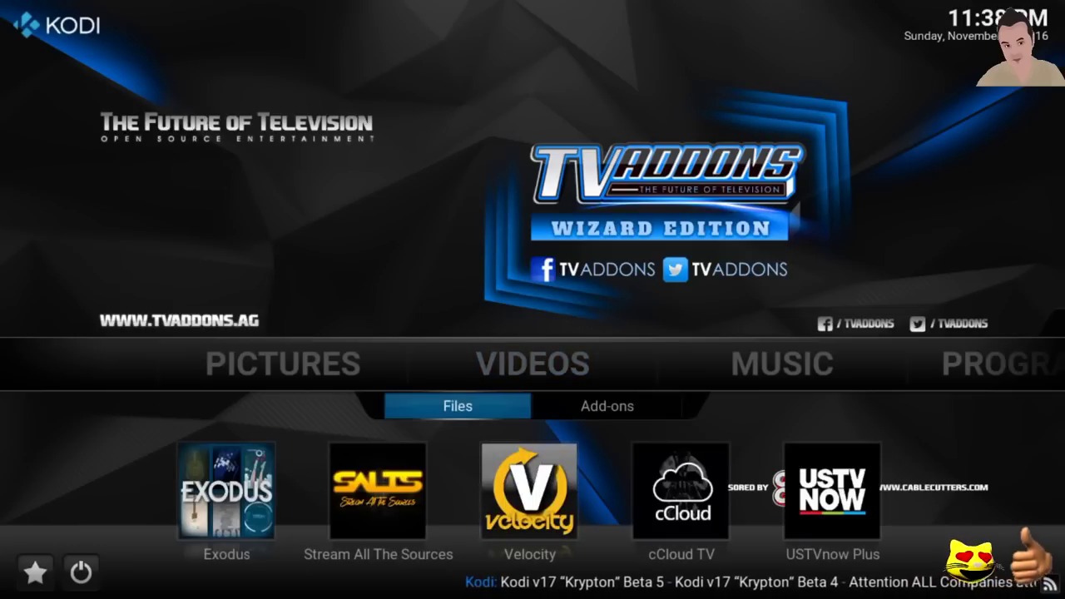
key("Down")
key("Right")
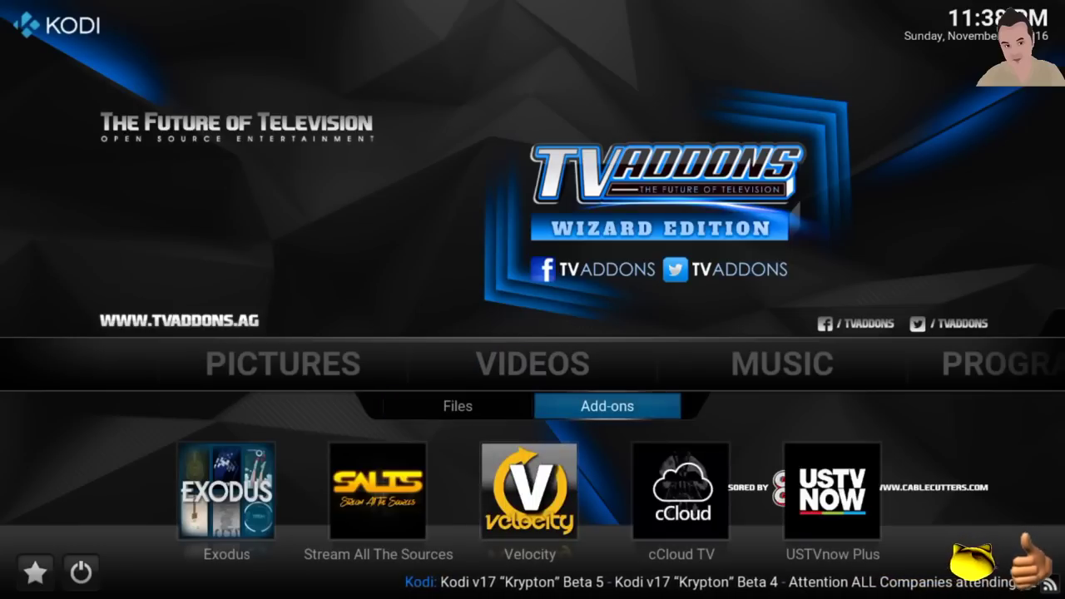
key("Return")
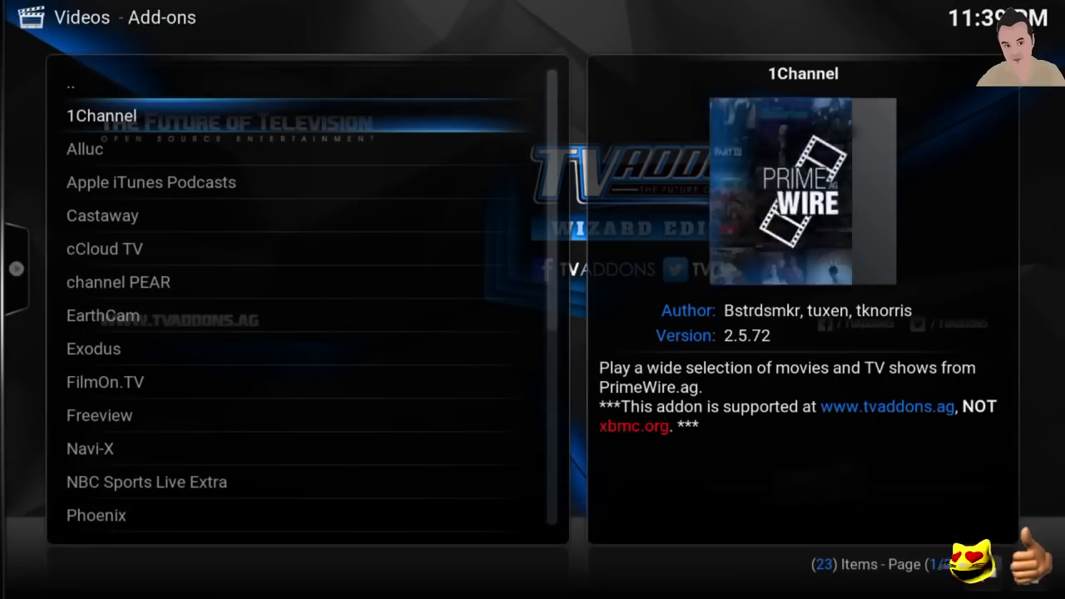
Review the installed video add-ons from 1Channel to the end of the list, and return to the home screen.
key("Down")
key("Down")
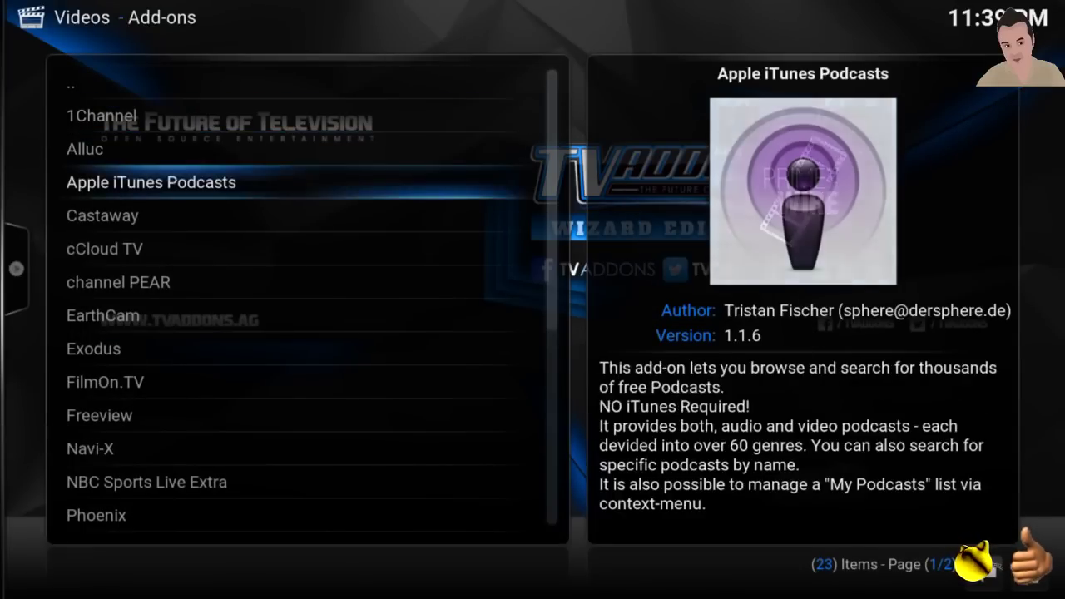
key("Down")
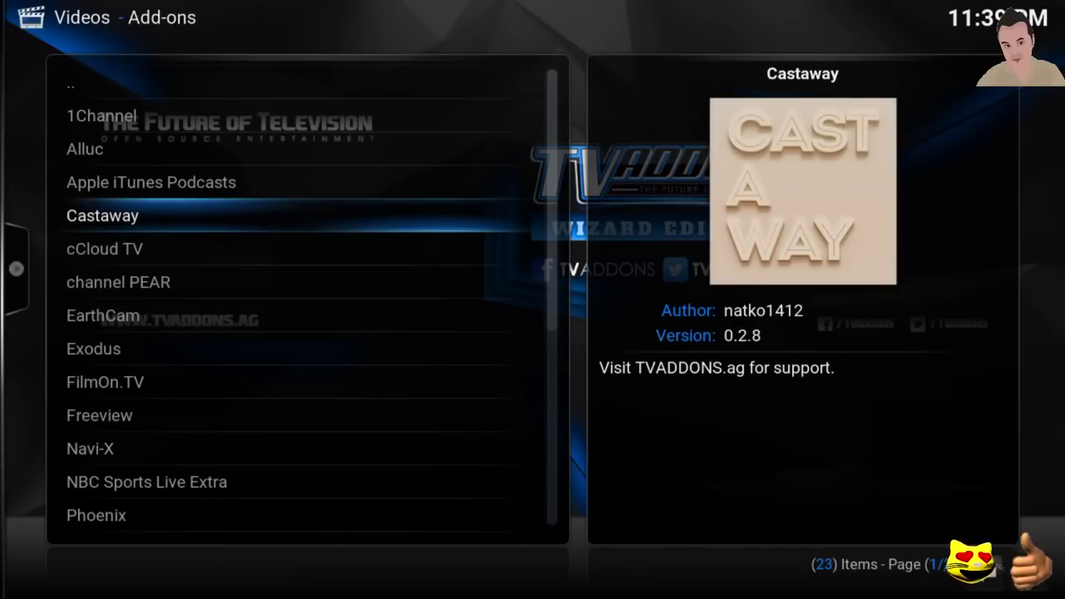
key("Down")
key("Down")
key("Down")
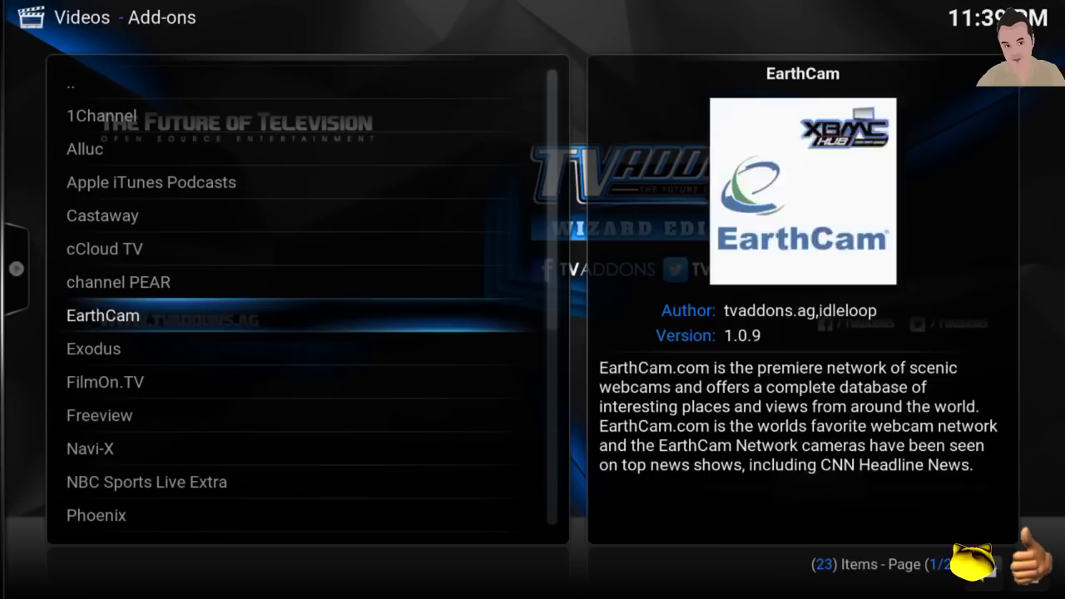
key("Down")
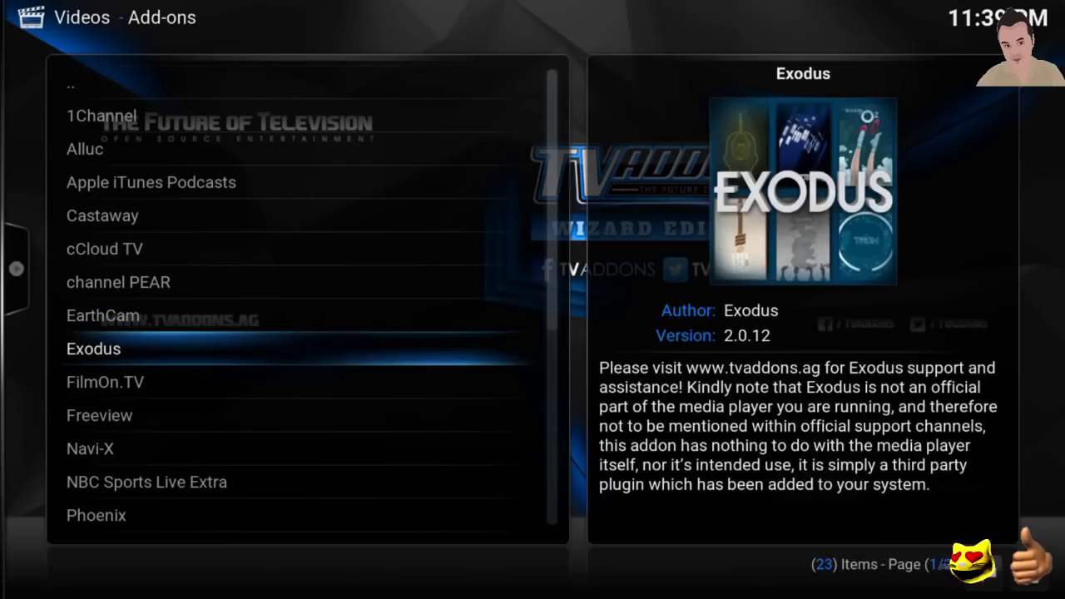
key("Down")
key("Down")
key("Down")
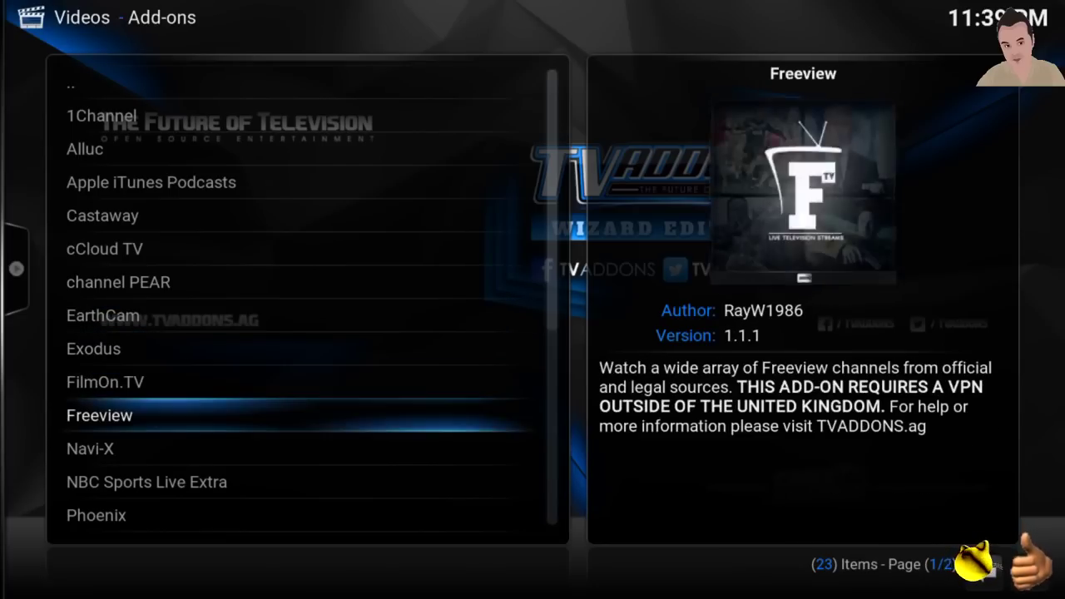
key("Down")
key("Down")
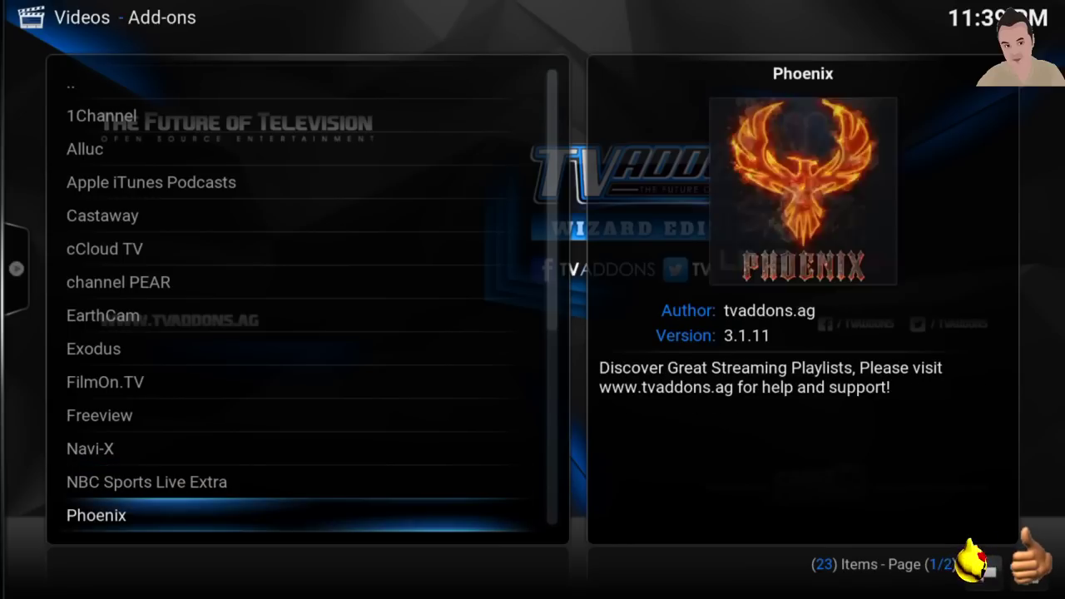
key("Down")
key("Down")
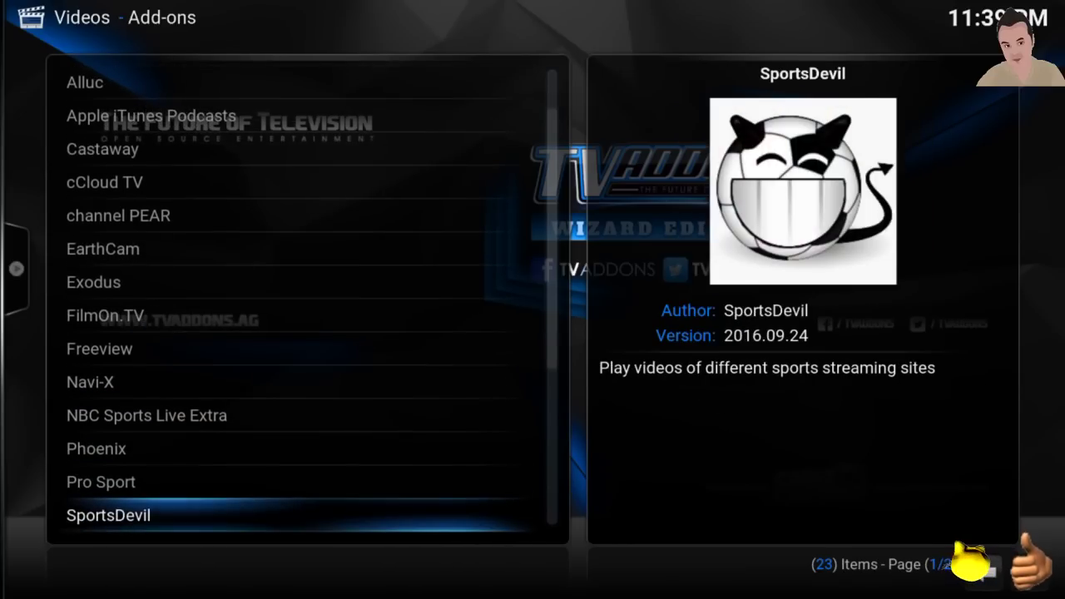
key("Up")
key("Down")
key("Down")
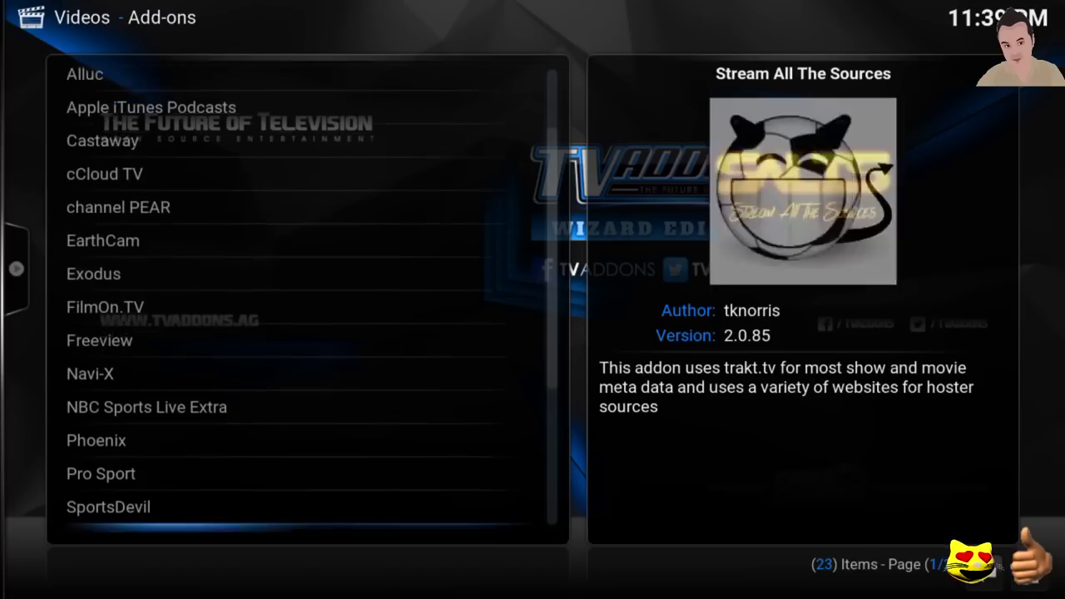
key("Down")
key("Down")
key("Down")
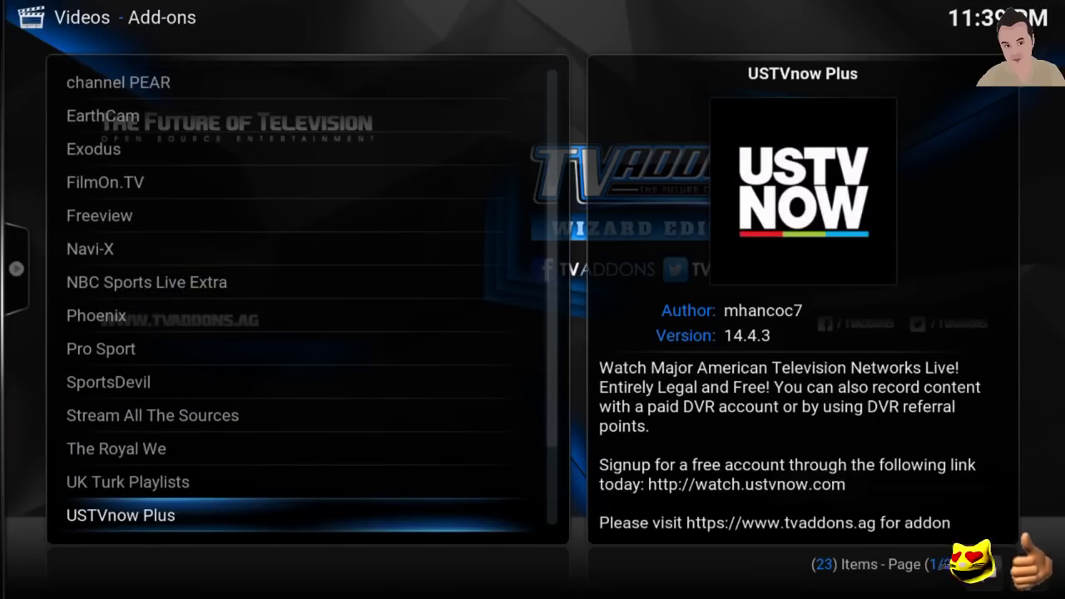
key("Up")
key("Down")
key("Down")
key("Down")
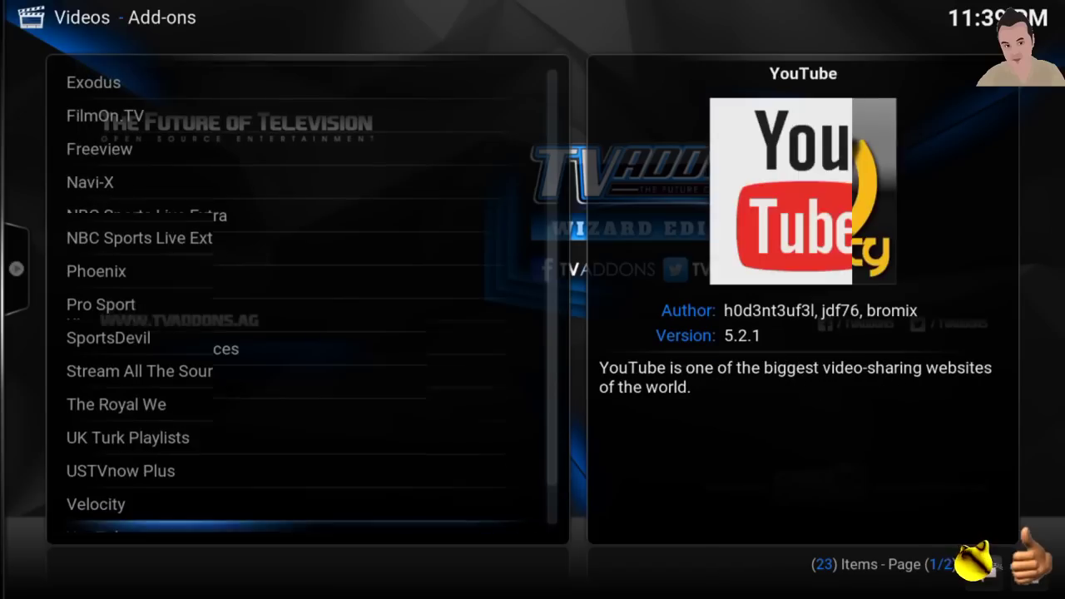
key("Down")
key("Down")
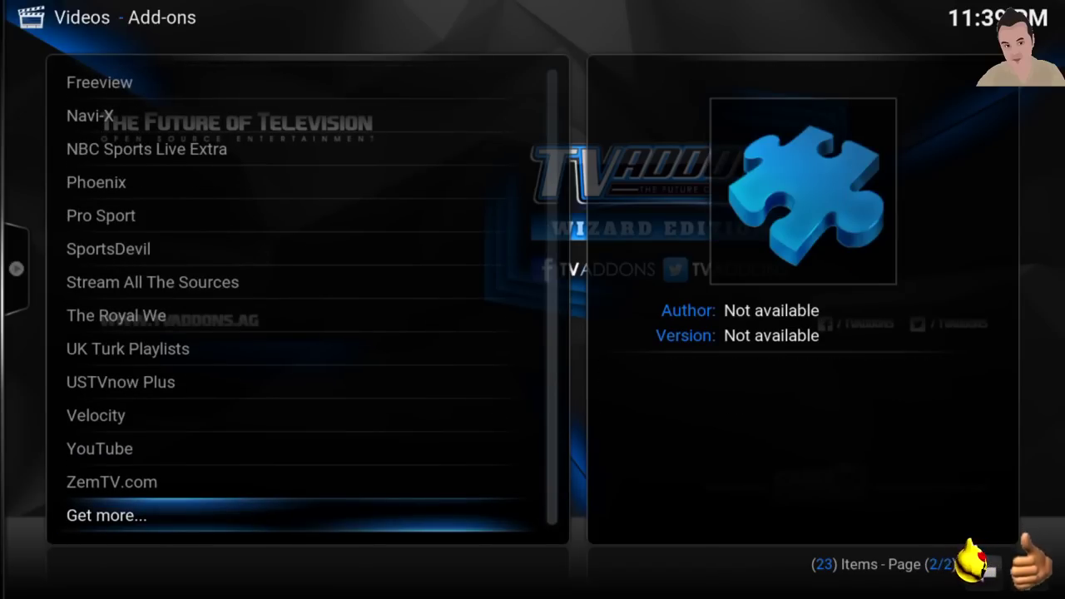
key("Up")
key("Down")
key("Down")
key("Down")
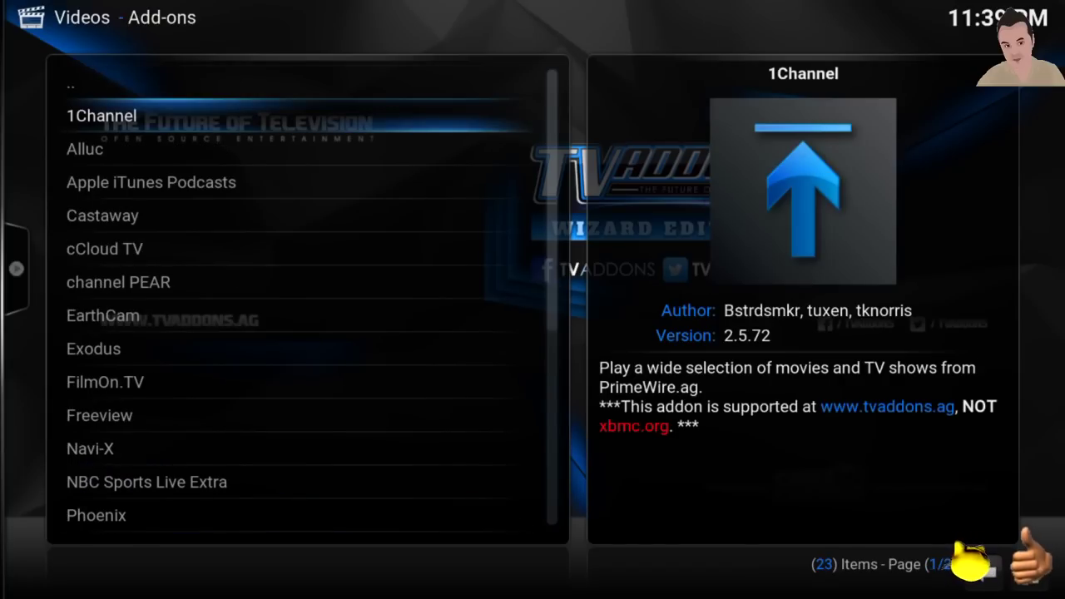
key("BackSpace")
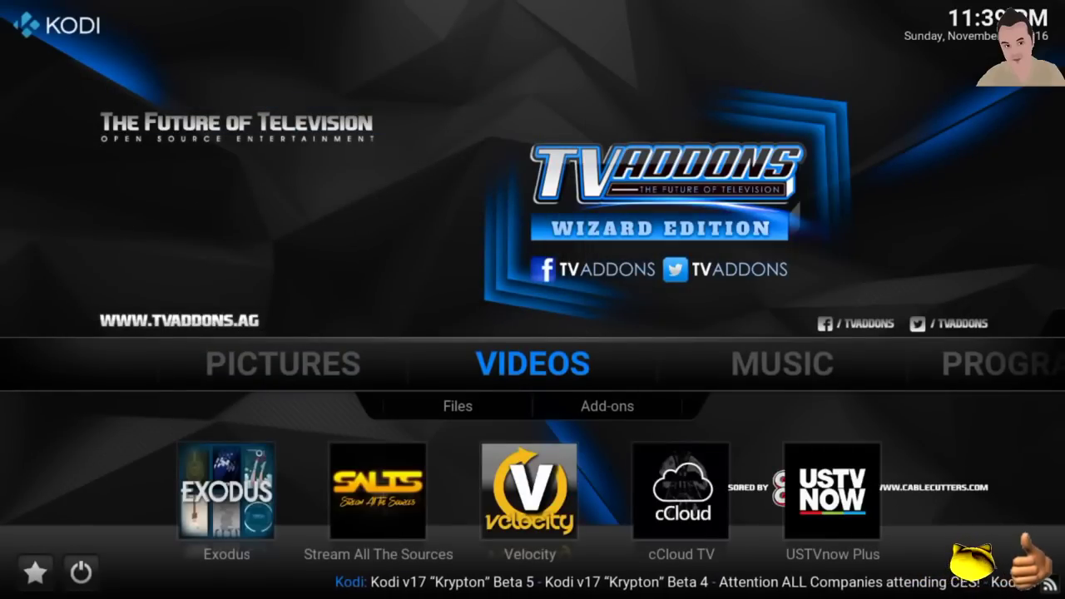
Open Addon Installer from the program add-ons and start a search by add-on or author.
key("Right")
key("Right")
key("Return")
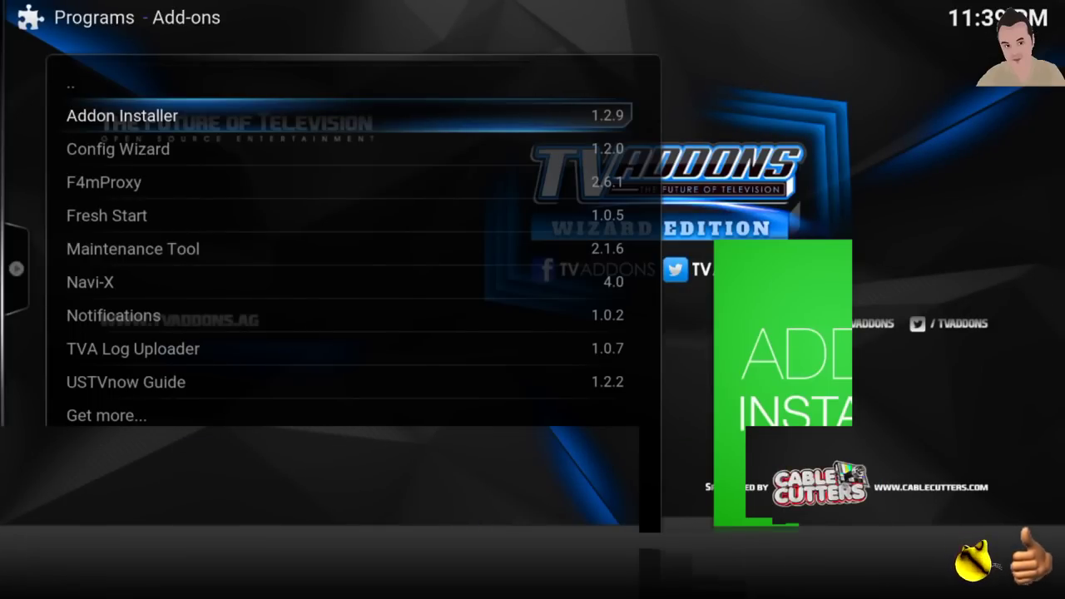
key("Return")
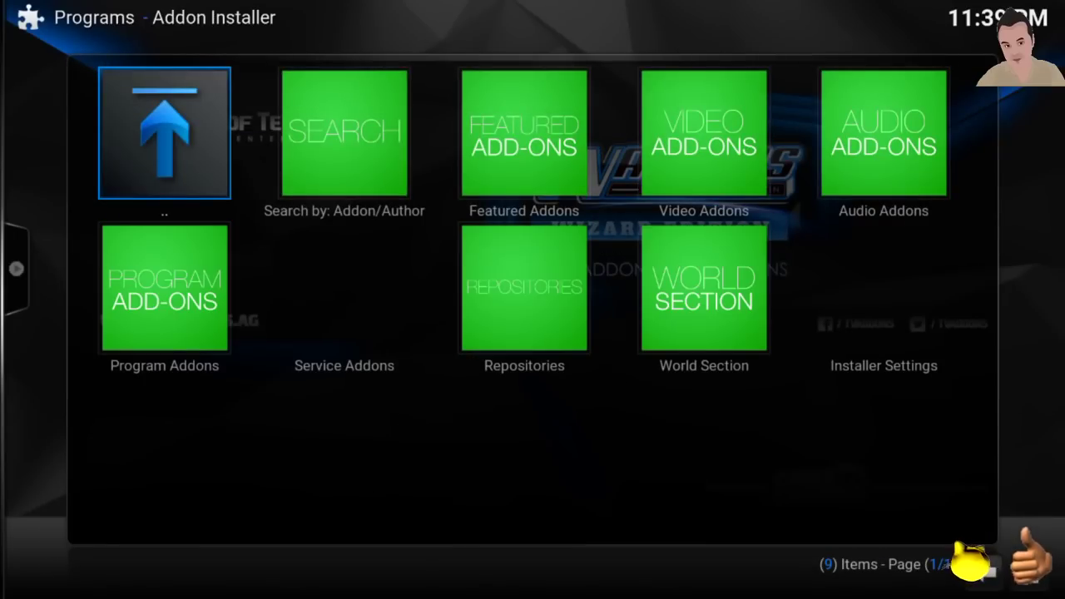
key("Right")
key("Return")
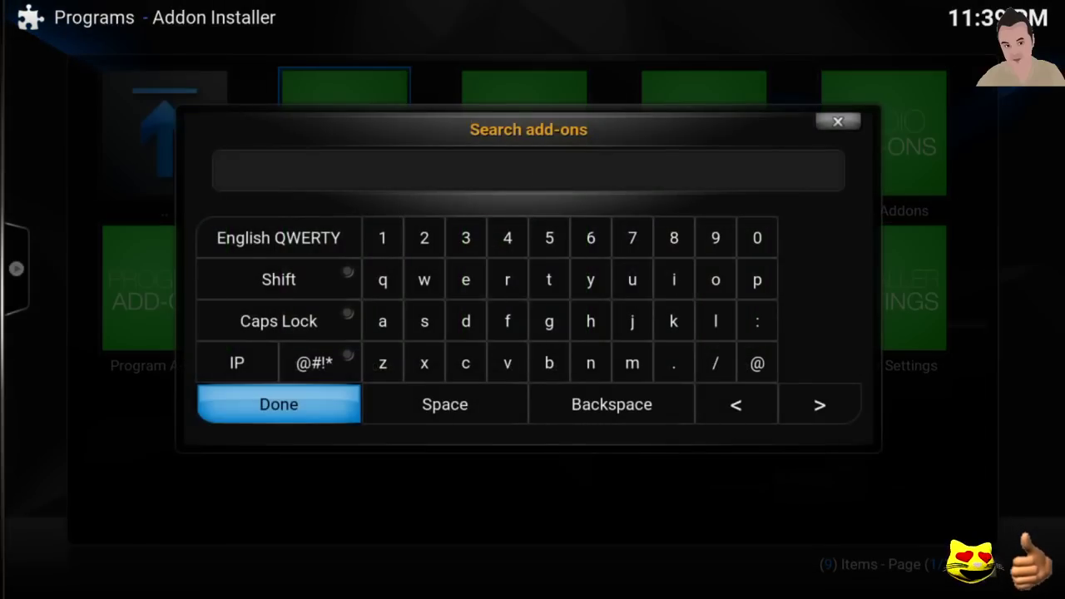
Enter the letters "mu" as the start of the add-on search text.
key("Up")
key("Right")
key("Right")
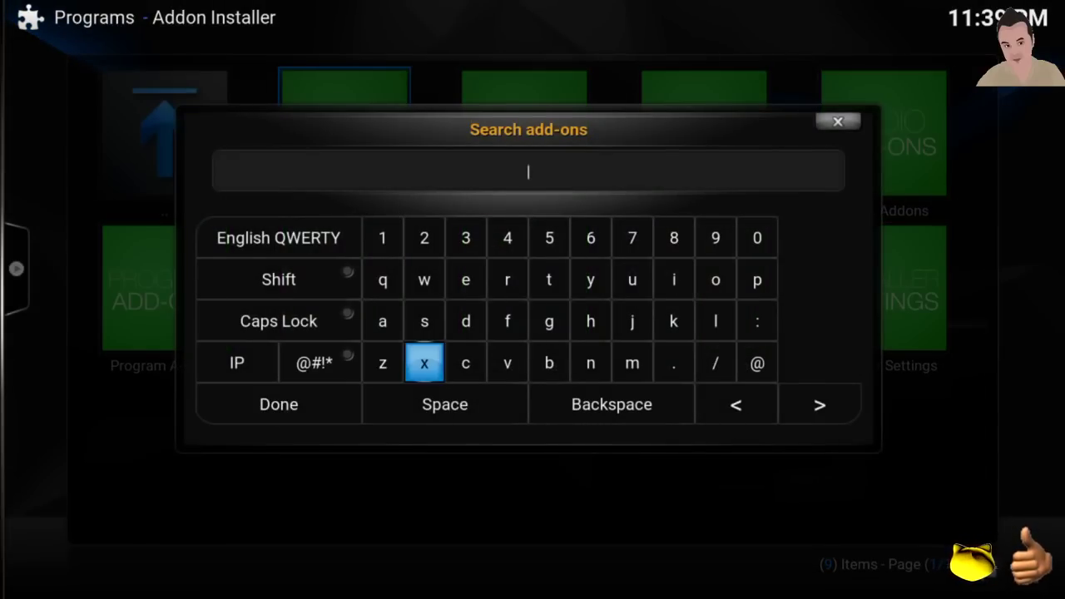
key("Up")
key("Right")
key("Right")
key("Right")
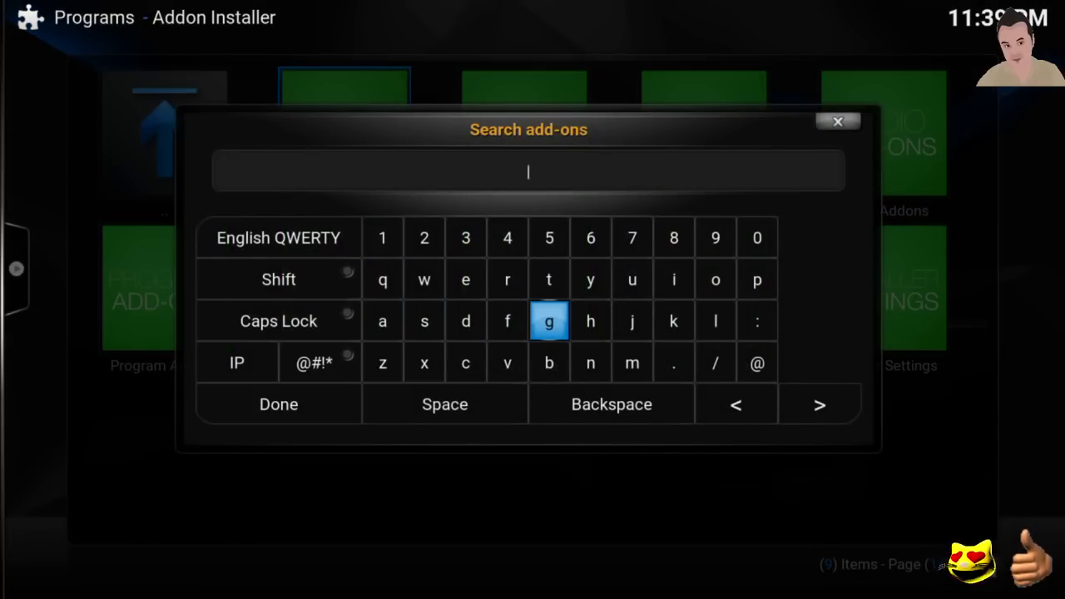
key("Down")
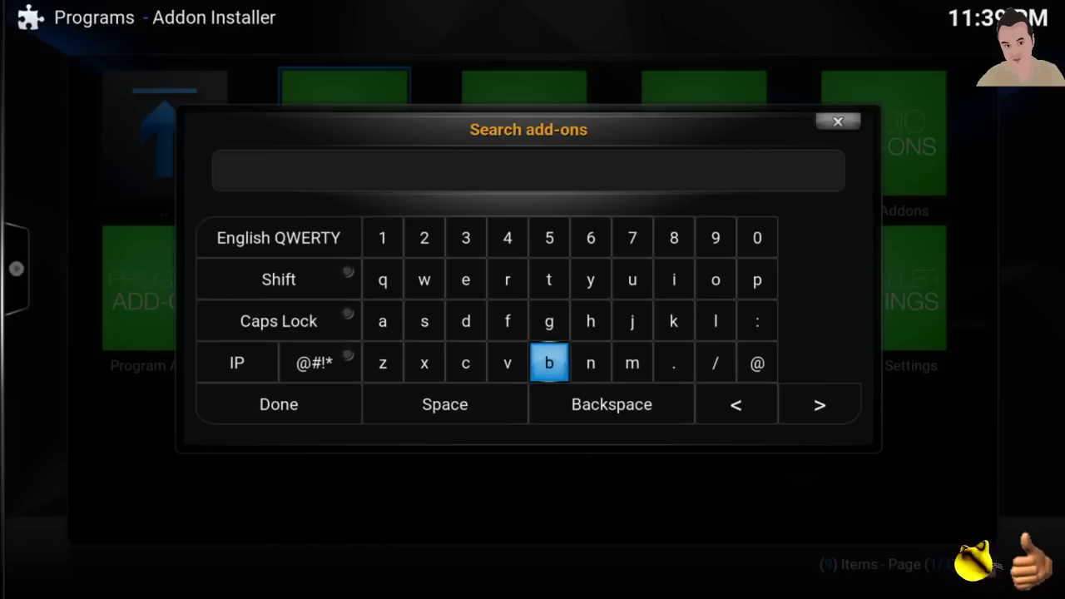
key("Right")
key("Right")
key("Return")
key("Up")
key("Up")
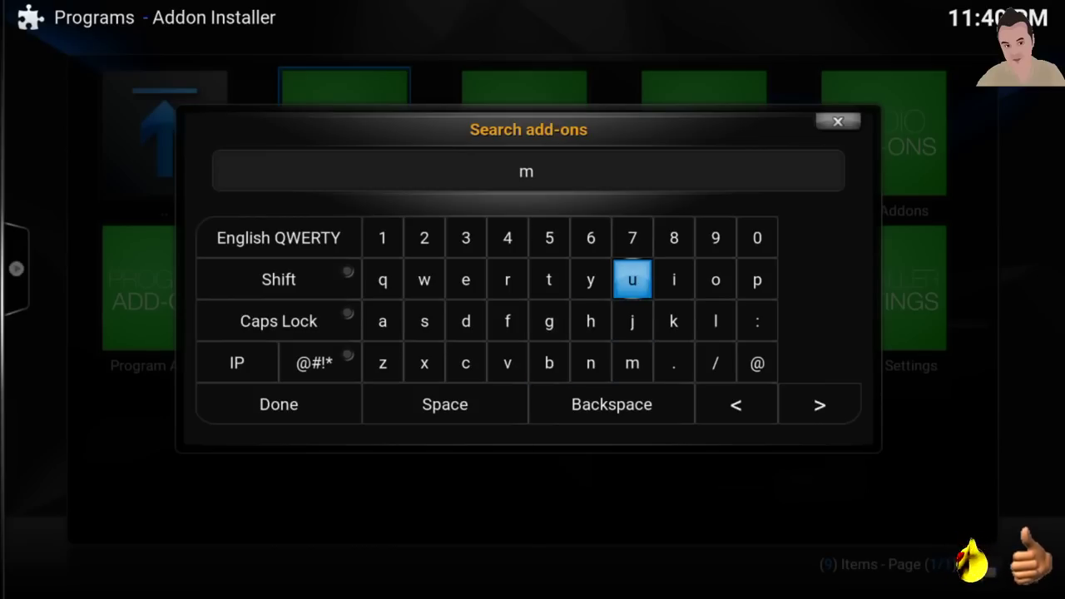
key("Return")
Add the letters s and i so the search text reads "musi".
key("Left")
key("Left")
key("Left")
key("Left")
key("Left")
key("Down")
key("Return")
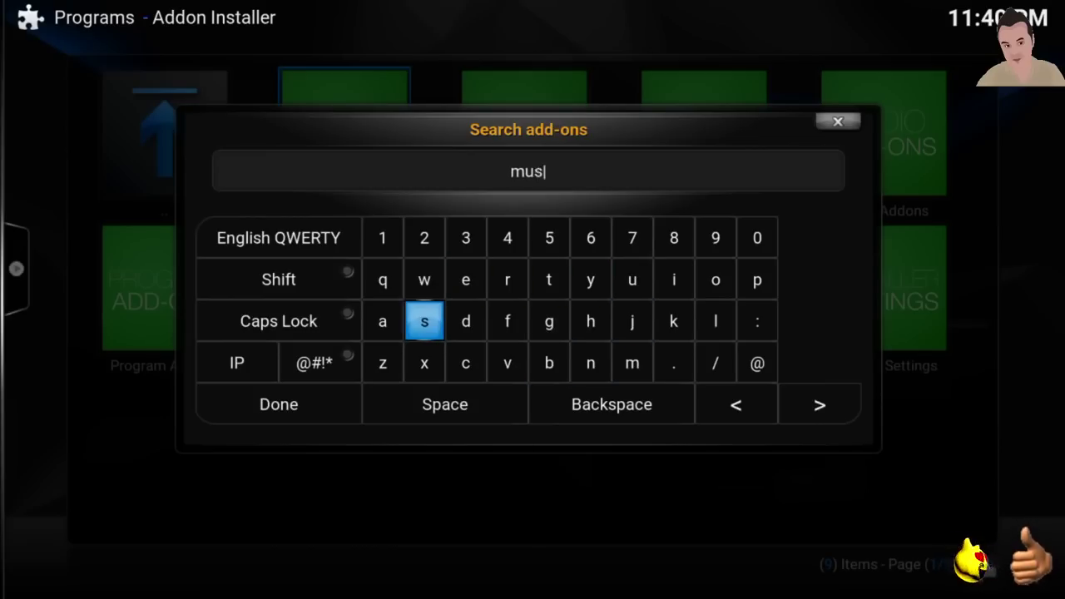
key("Right")
key("Right")
key("Right")
key("Right")
key("Right")
key("Right")
key("Up")
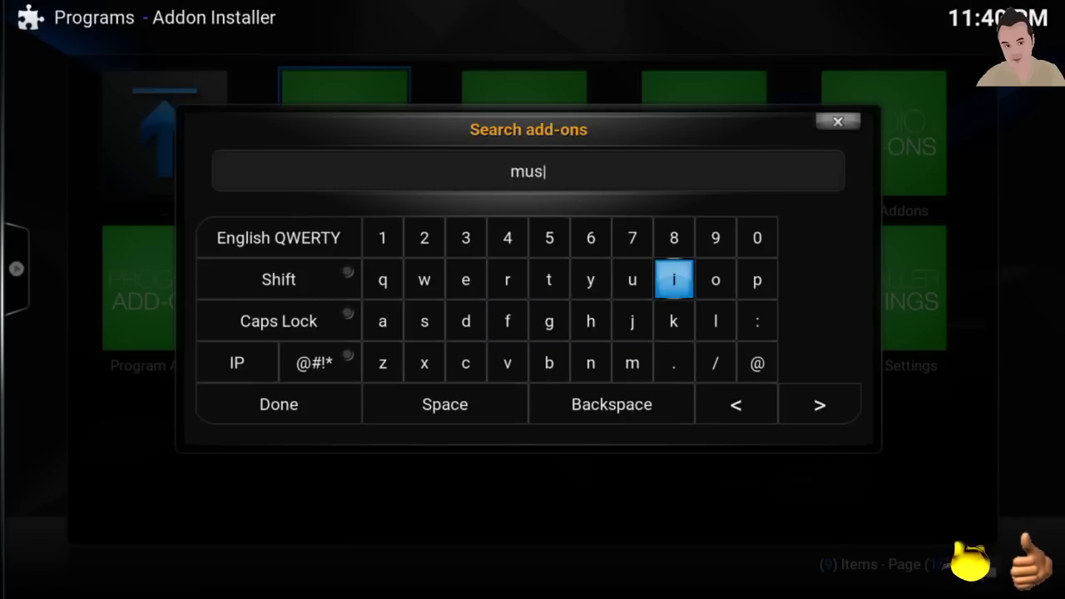
key("Return")
Add the letter c to complete the search text "music", and run the add-on search.
key("Down")
key("Down")
key("Left")
key("Left")
key("Left")
key("Left")
key("Left")
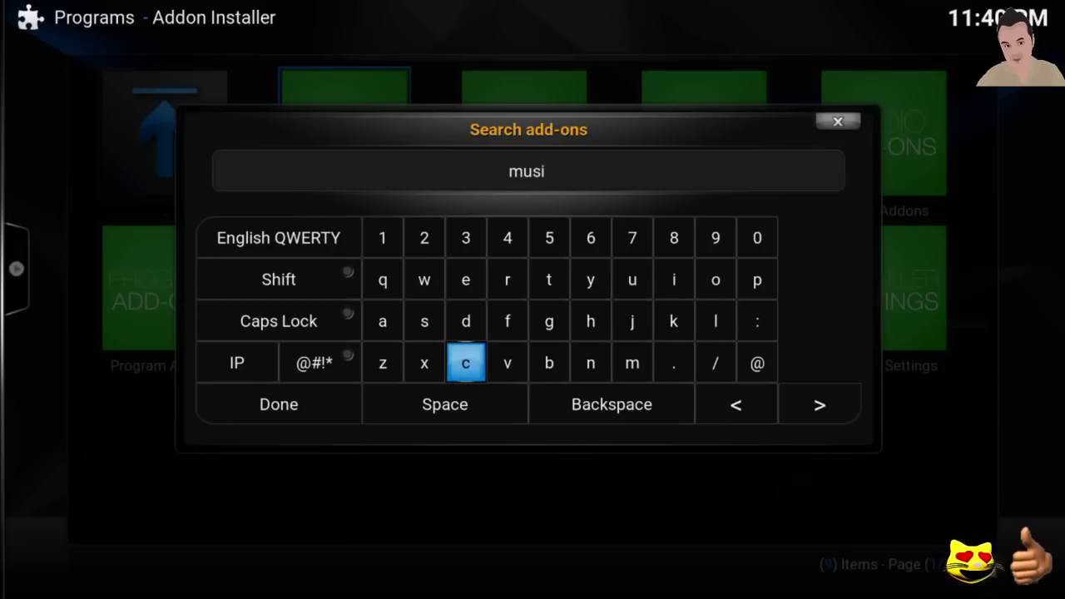
key("Return")
key("Down")
key("Left")
key("Return")
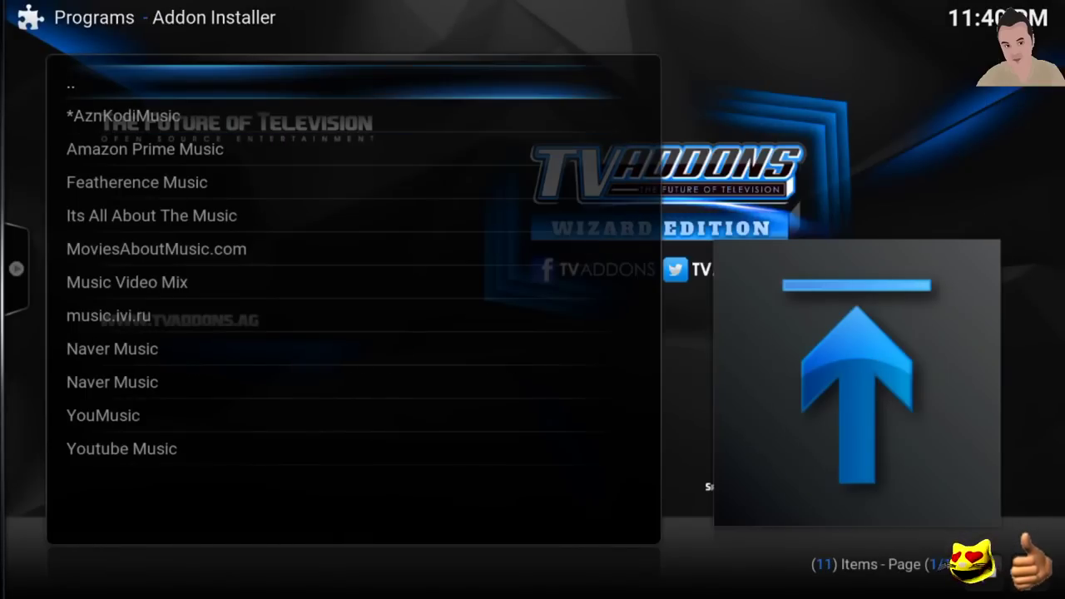
Look through the music add-on search results, then return to the Addon Installer categories.
key("Down")
key("Down")
key("Down")
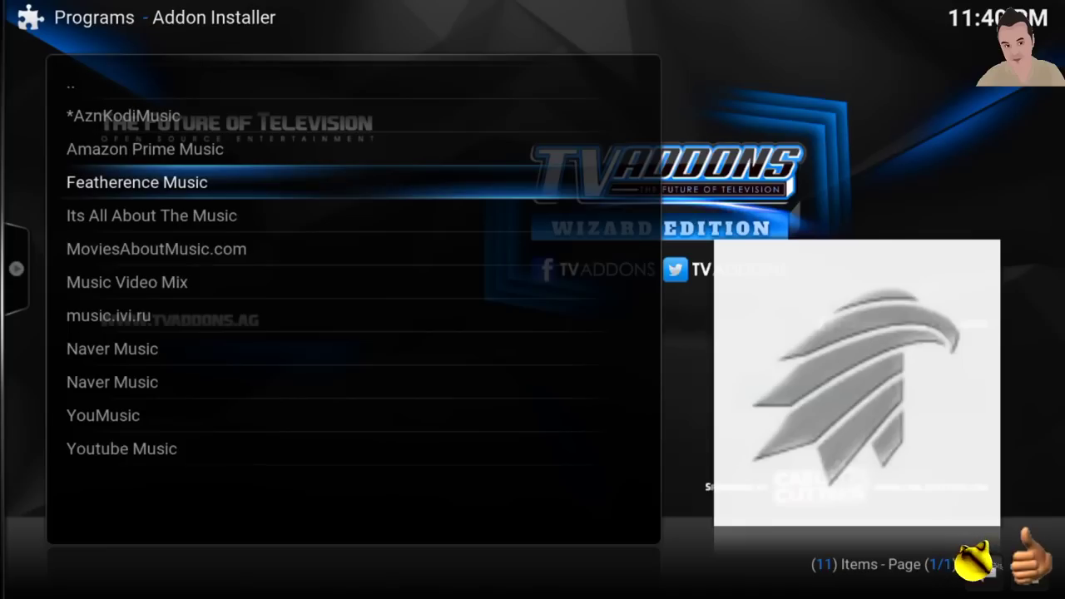
key("BackSpace")
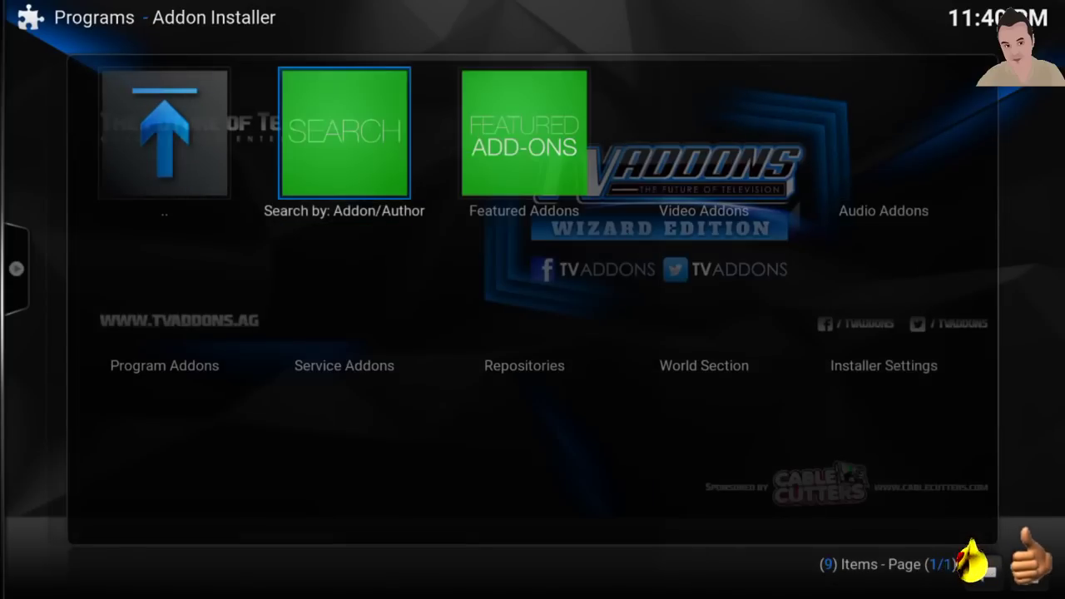
Open the Video Addons category in Addon Installer.
key("Right")
key("Right")
key("Return")
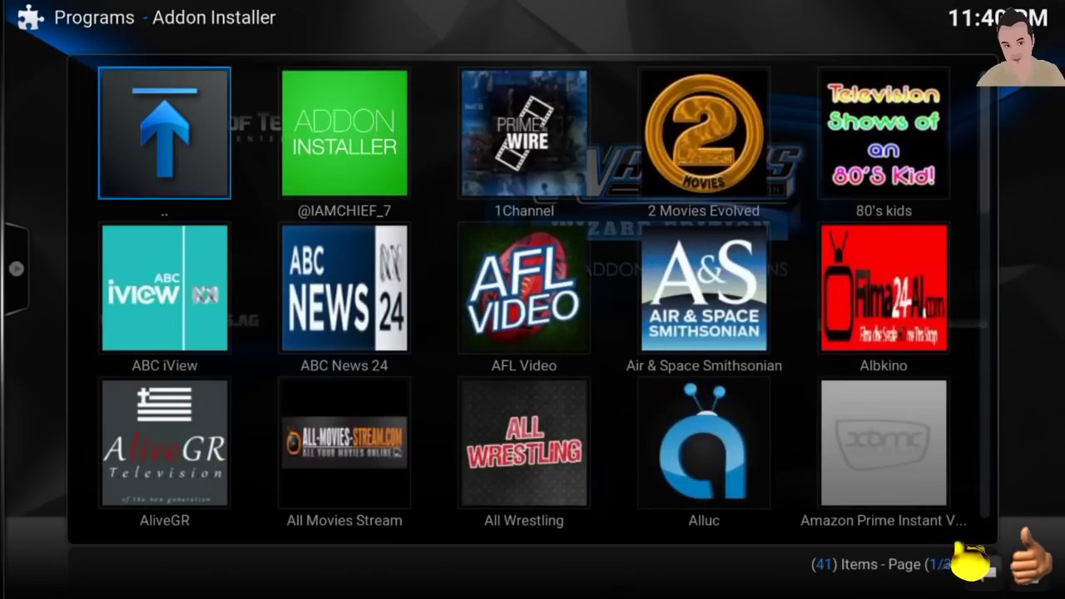
Examine the first page of video add-ons, going through the list down to its next-page entry.
key("Right")
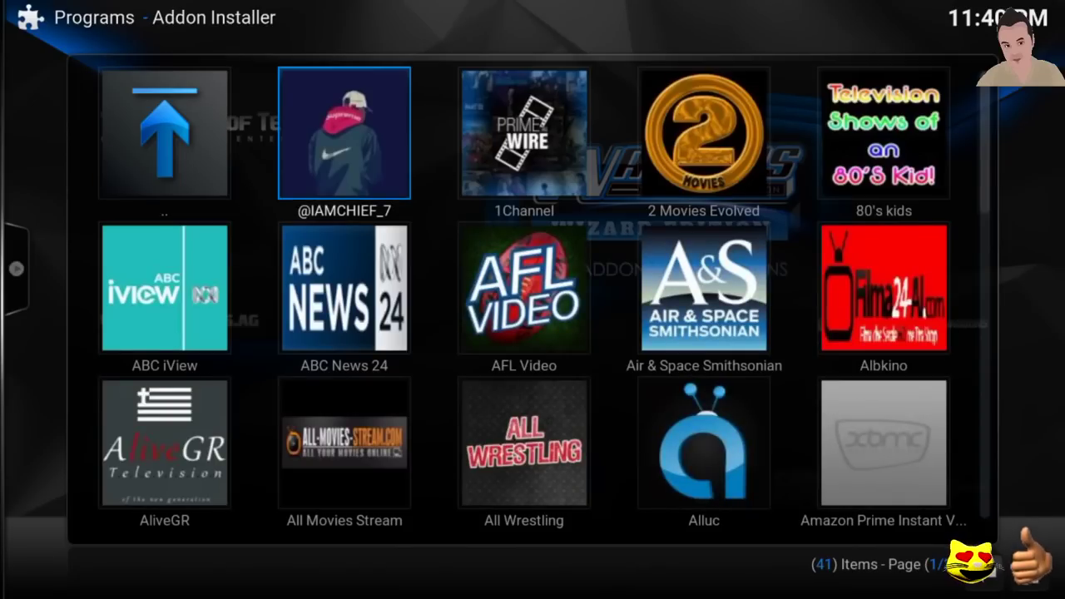
key("Left")
key("Right")
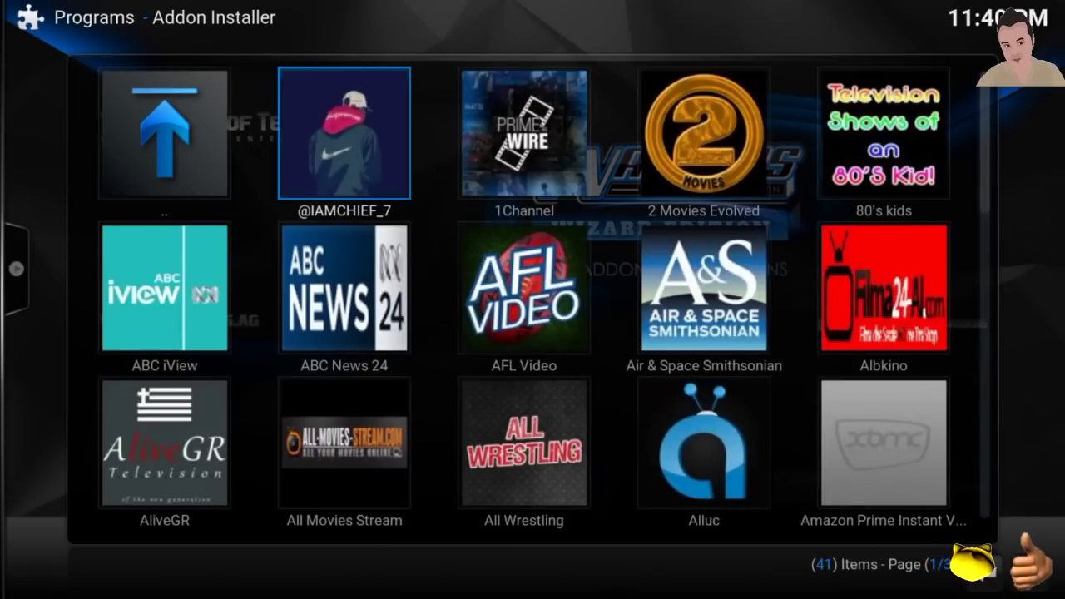
key("Right")
key("Right")
key("Down")
key("Down")
key("Down")
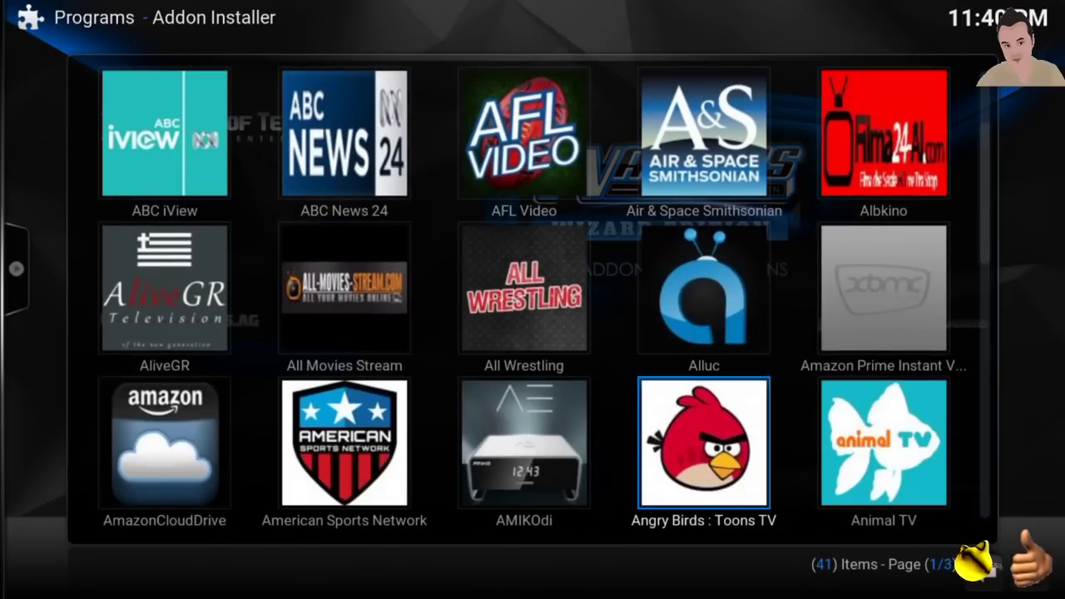
key("Down")
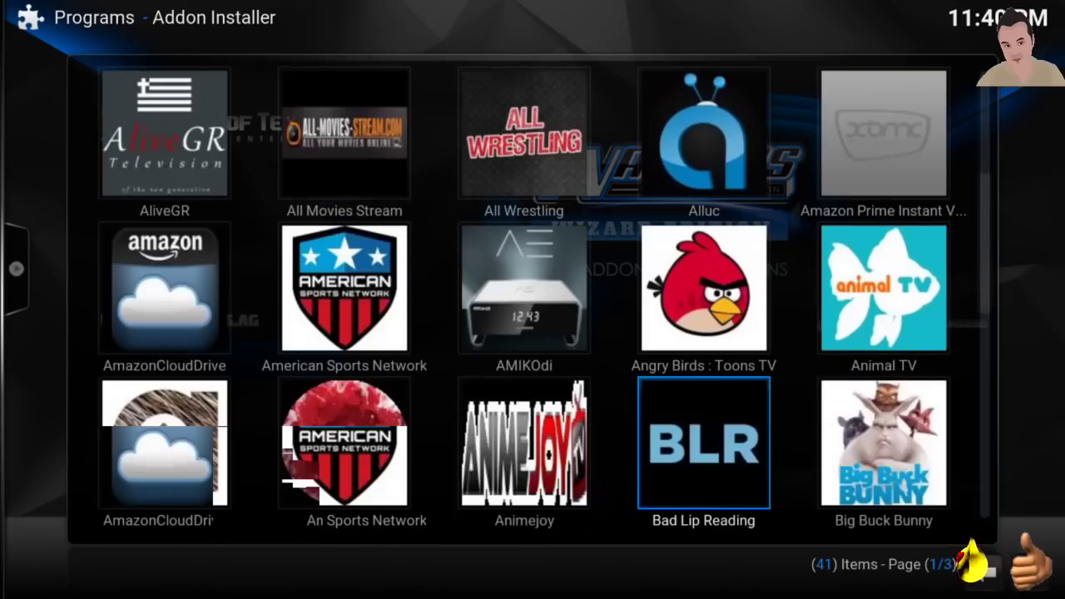
key("Up")
key("Down")
key("Left")
key("Left")
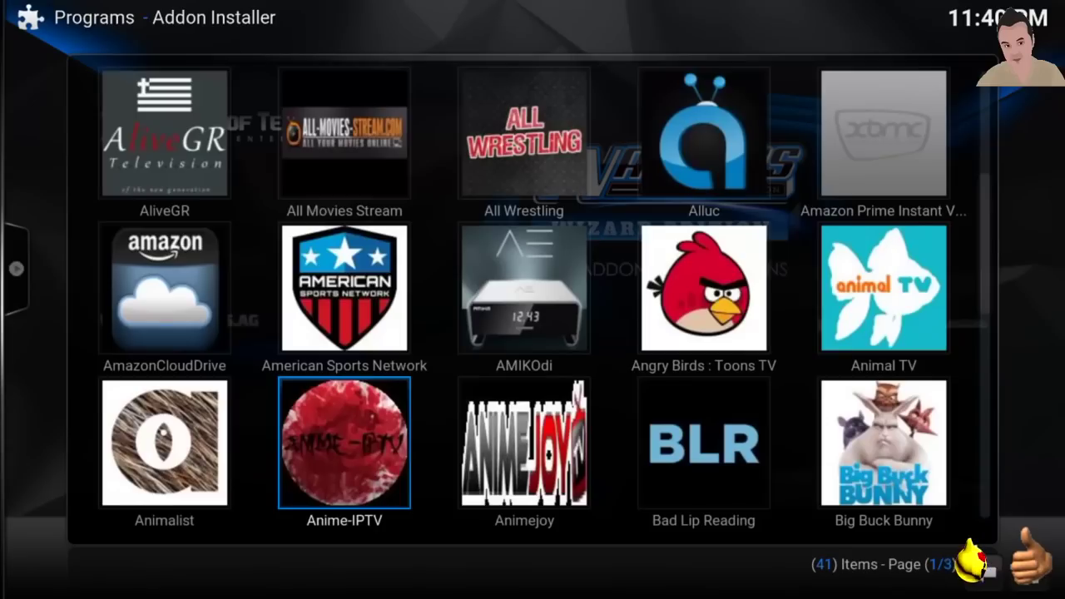
key("Down")
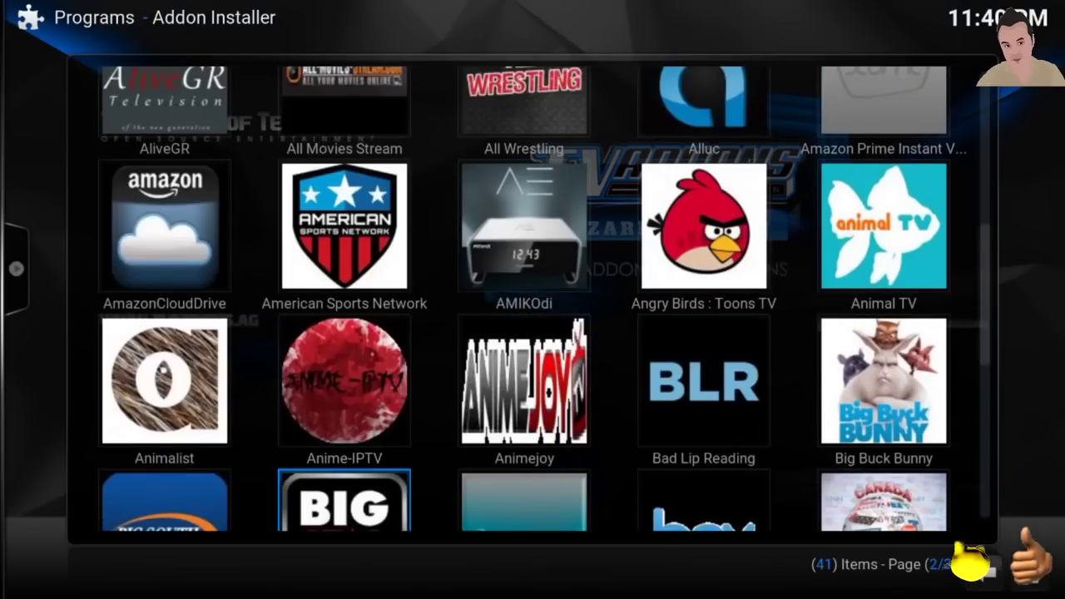
key("Right")
key("Down")
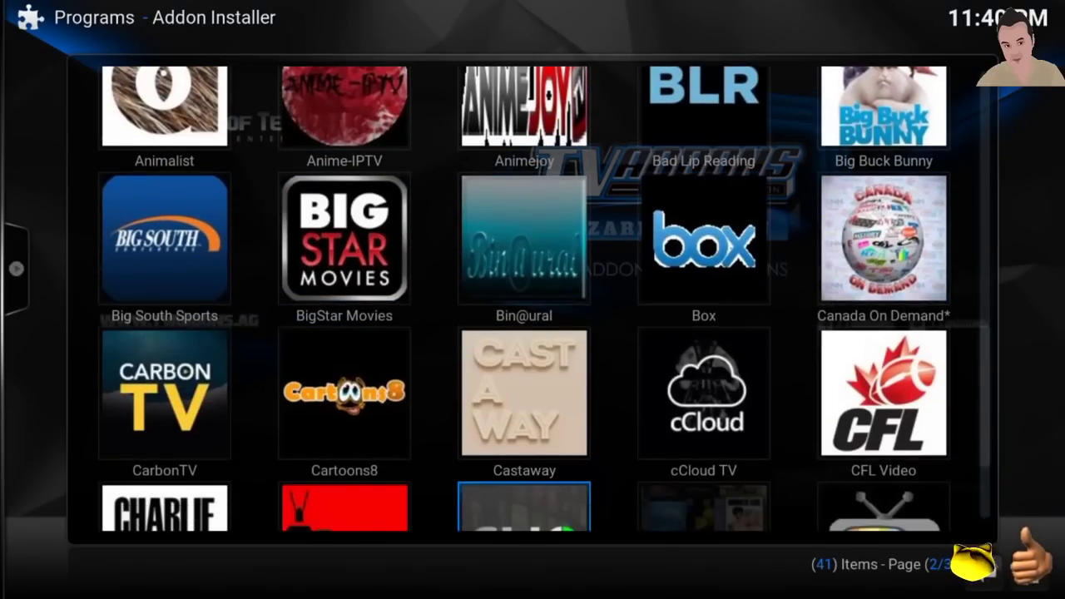
key("Down")
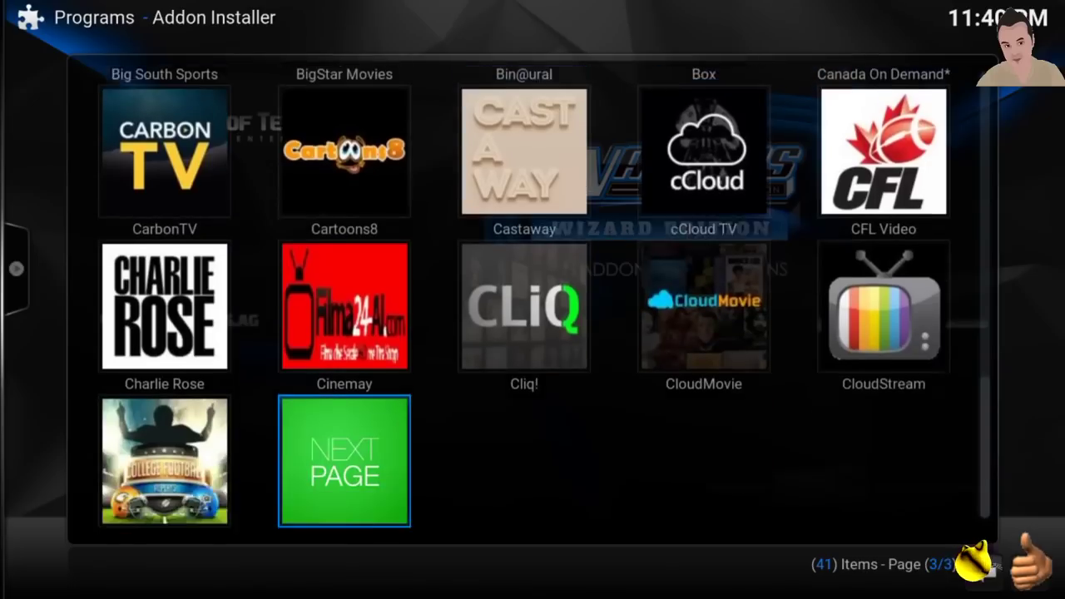
Open the next page of video add-ons and examine the add-ons offered there.
key("Return")
key("Down")
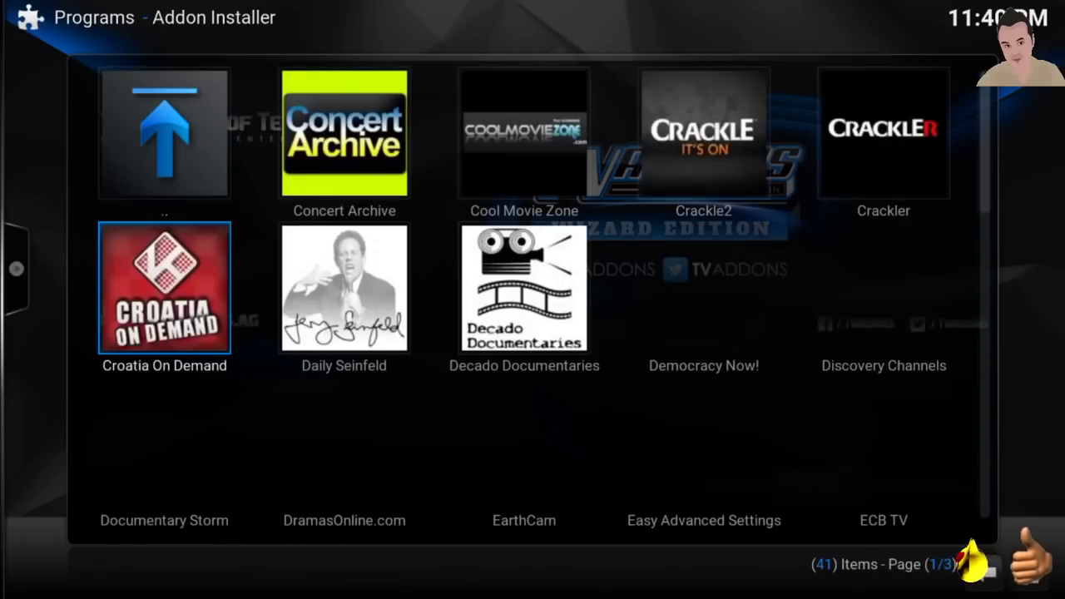
key("Right")
key("Down")
key("Up")
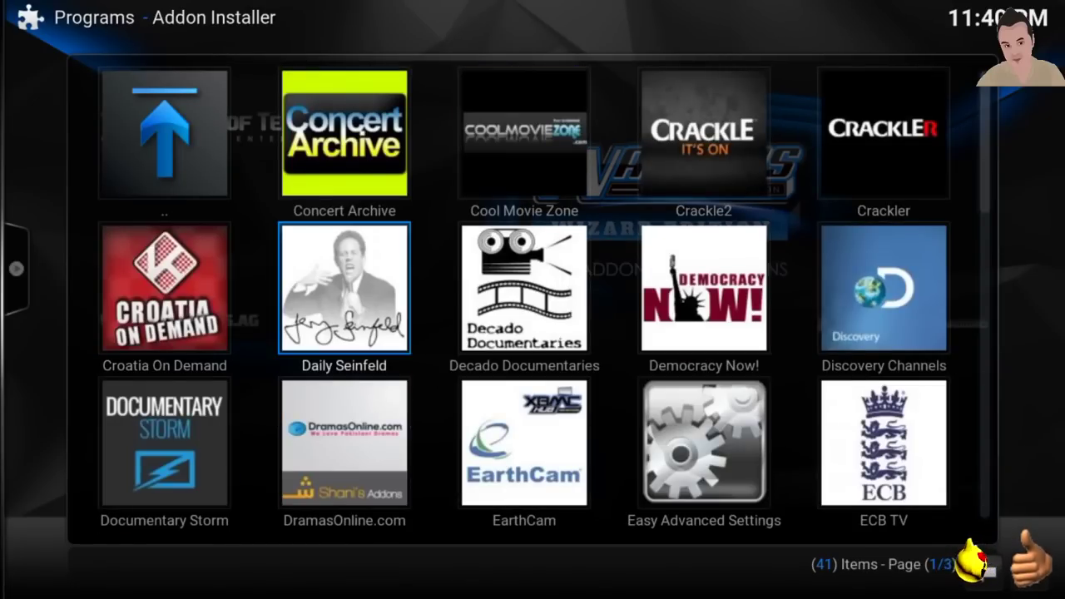
key("Down")
key("Down")
key("Down")
key("Down")
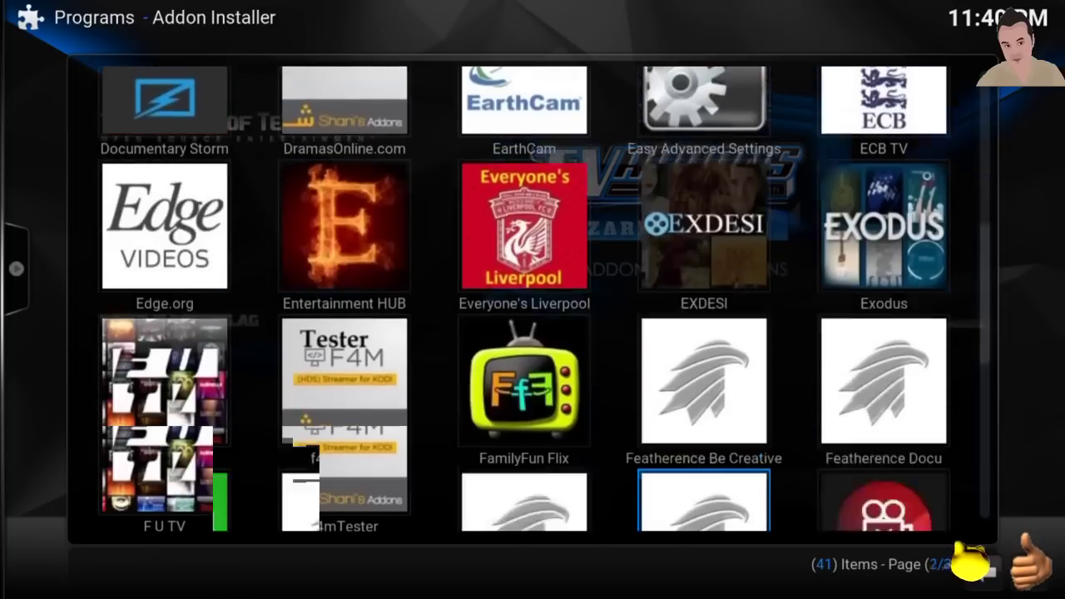
key("Right")
key("Right")
key("Right")
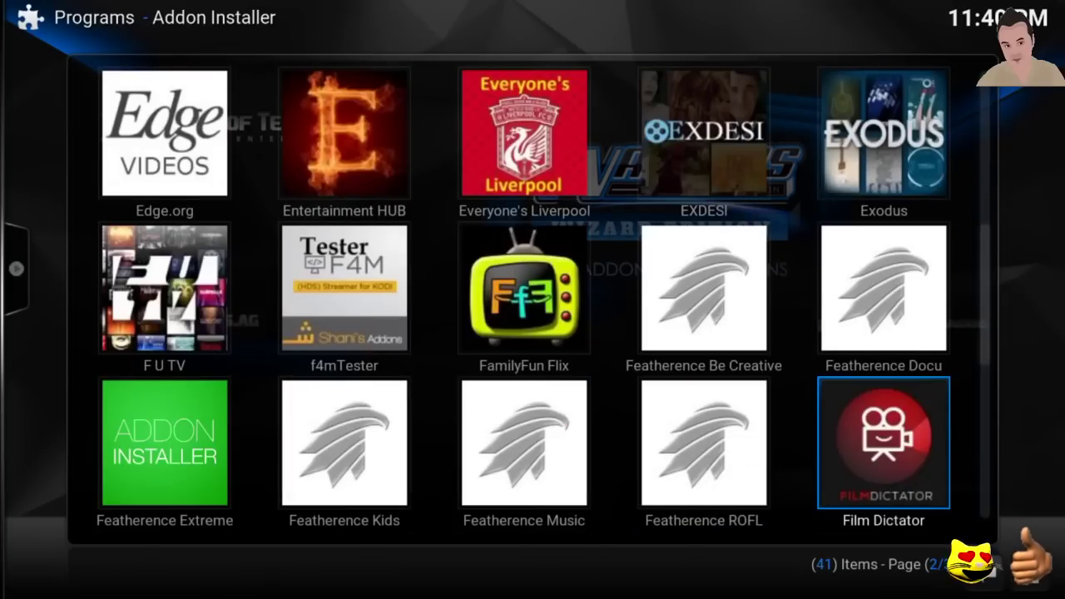
key("Left")
key("Right")
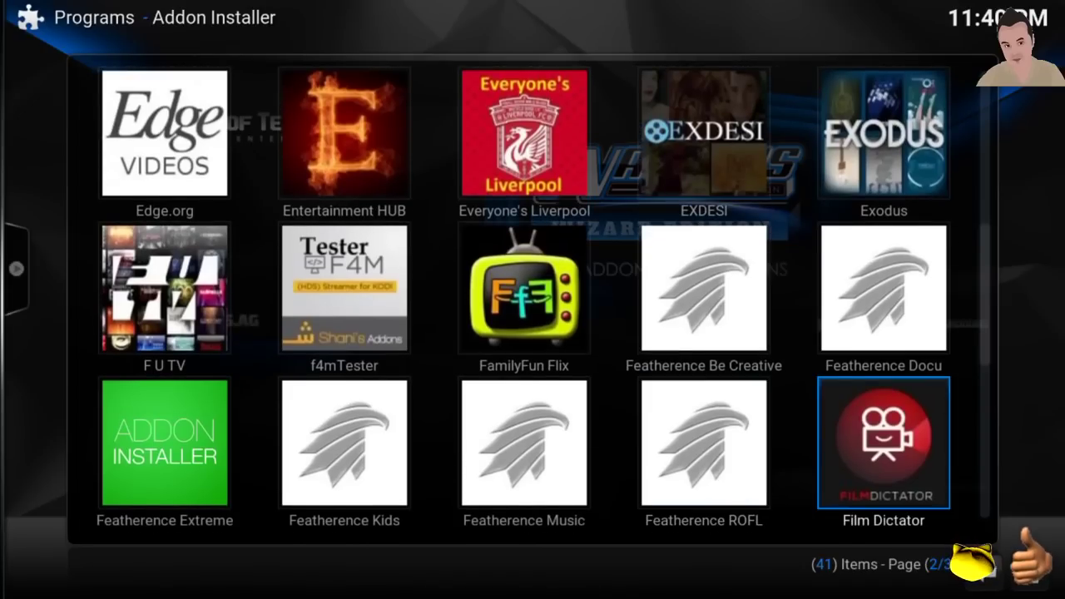
key("Left")
key("Right")
key("Down")
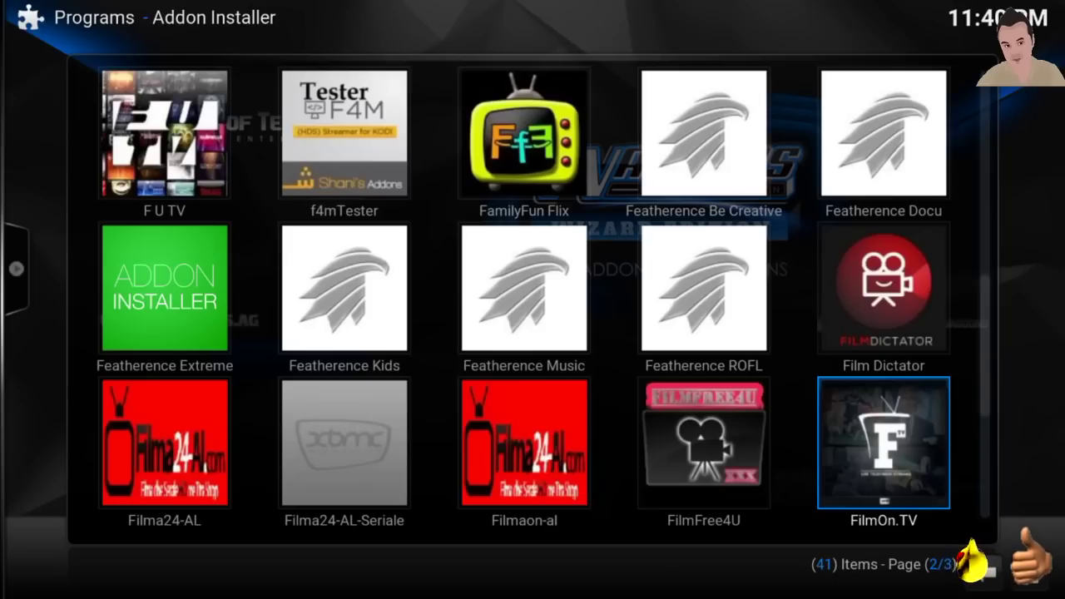
scroll(524, 299, "up", 1)
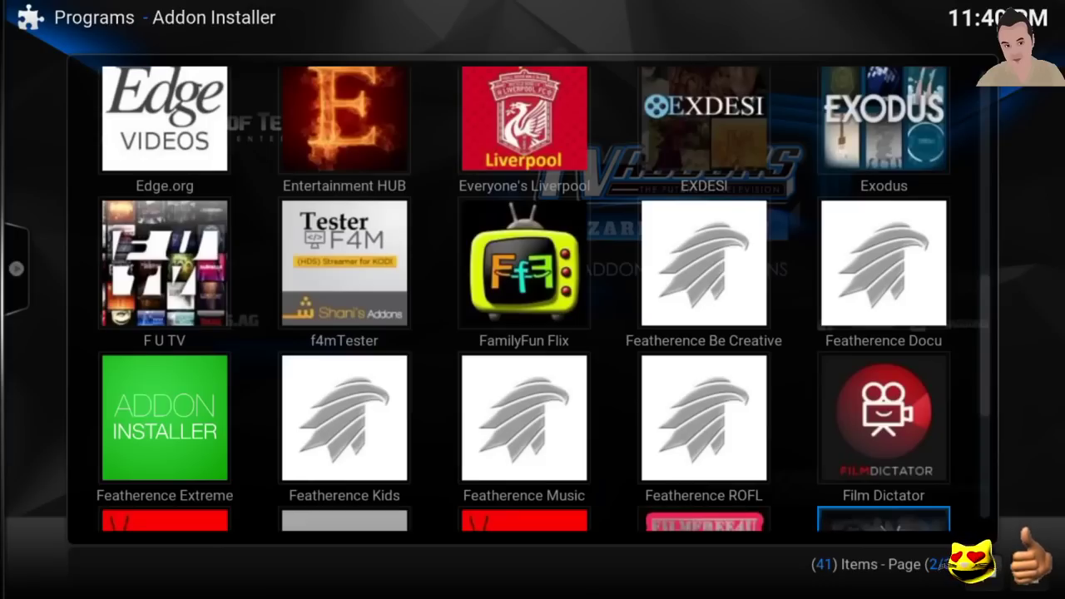
Leave Kodi for the Fire TV home screen and open the Apps section.
key("Home")
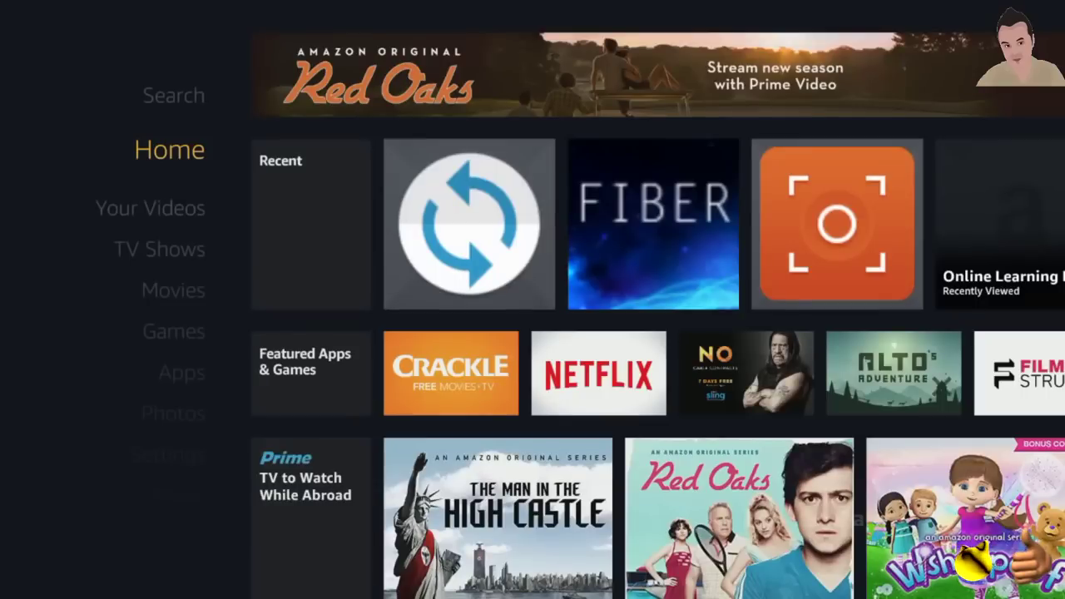
key("Right")
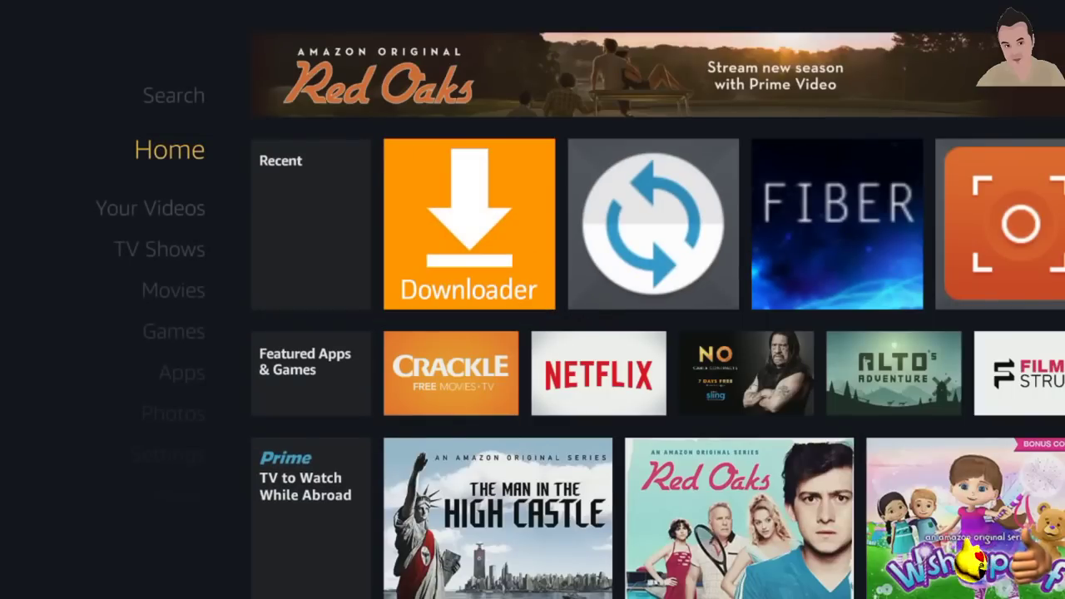
key("Down")
key("Down")
key("Down")
key("Down")
key("Down")
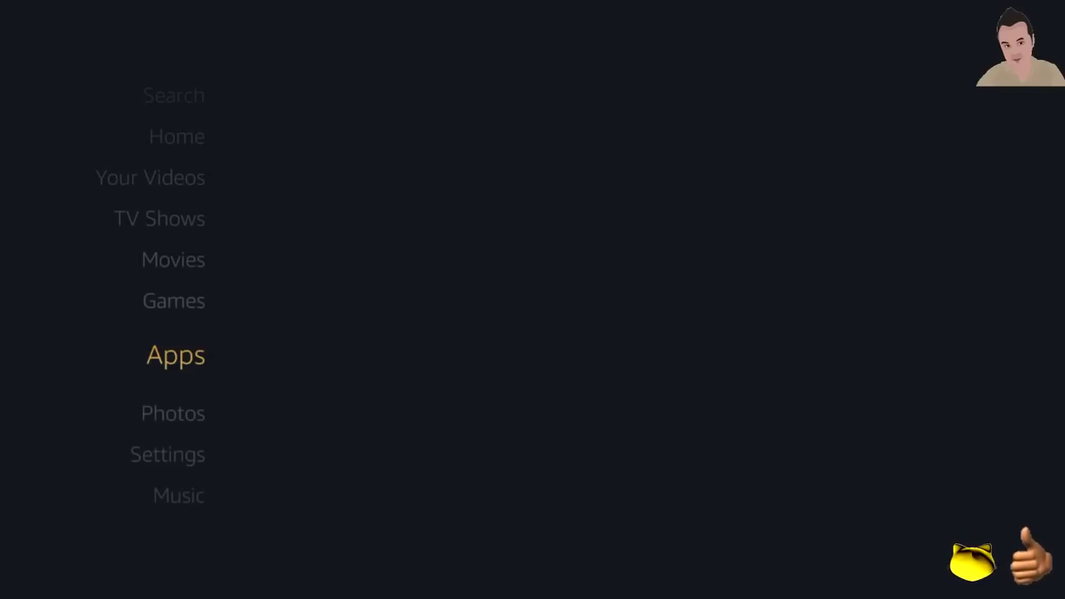
key("Return")
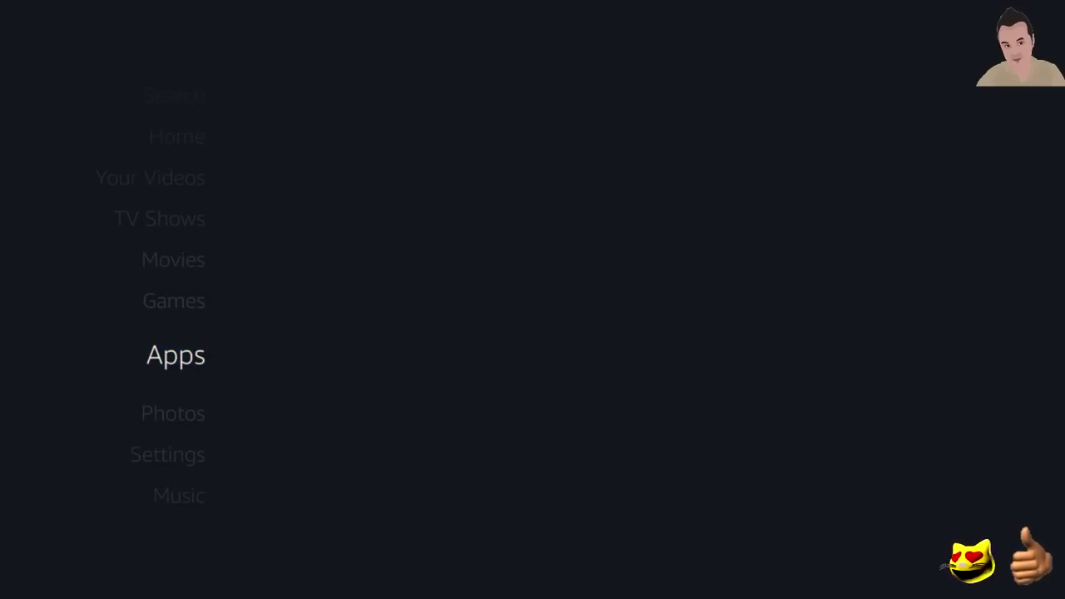